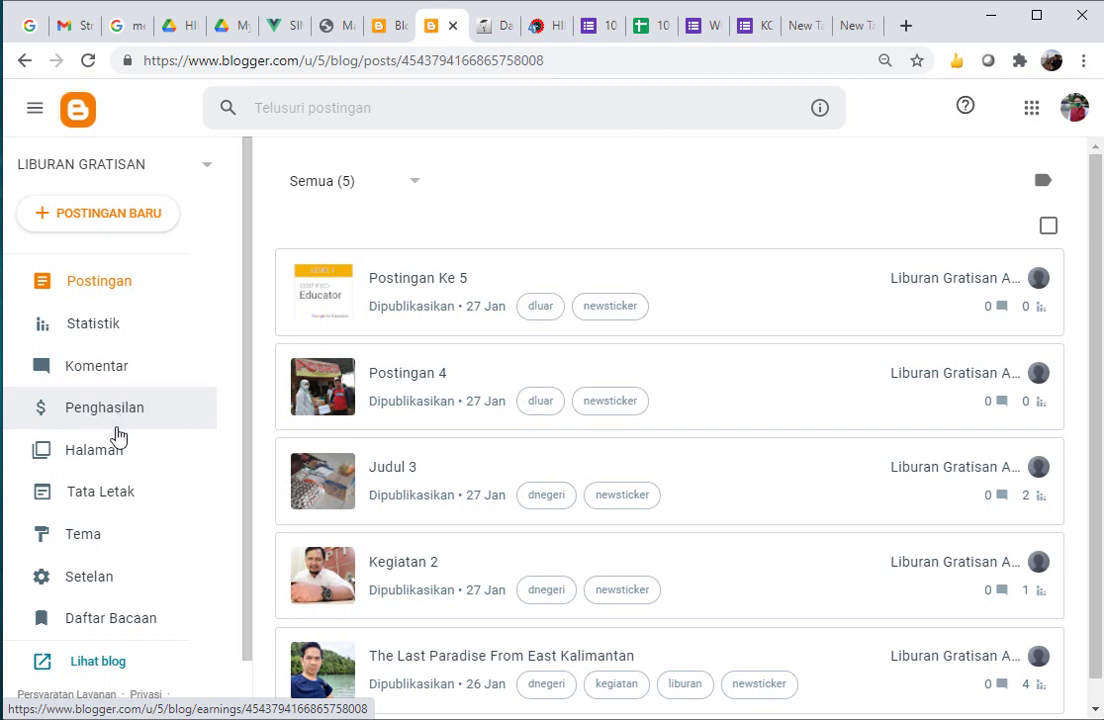
Open the settings of the LIBURAN GRATISAN and KALTIM UNTUK INDONESIA blogs and compare their basic sections
click(90, 588)
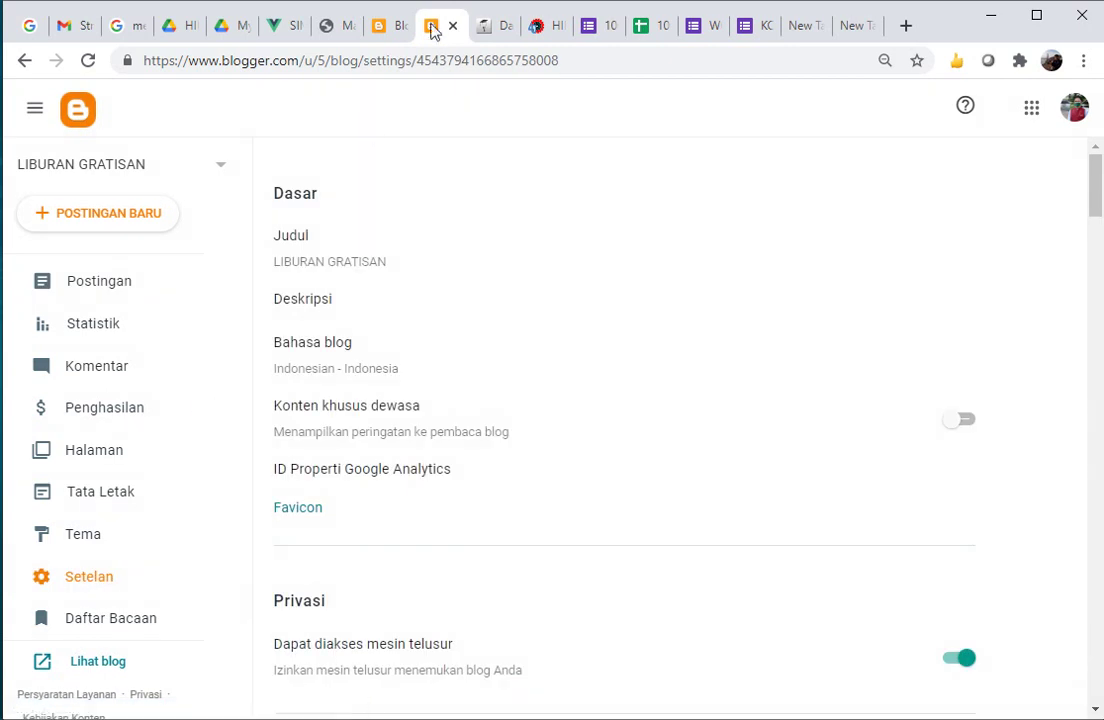
click(381, 28)
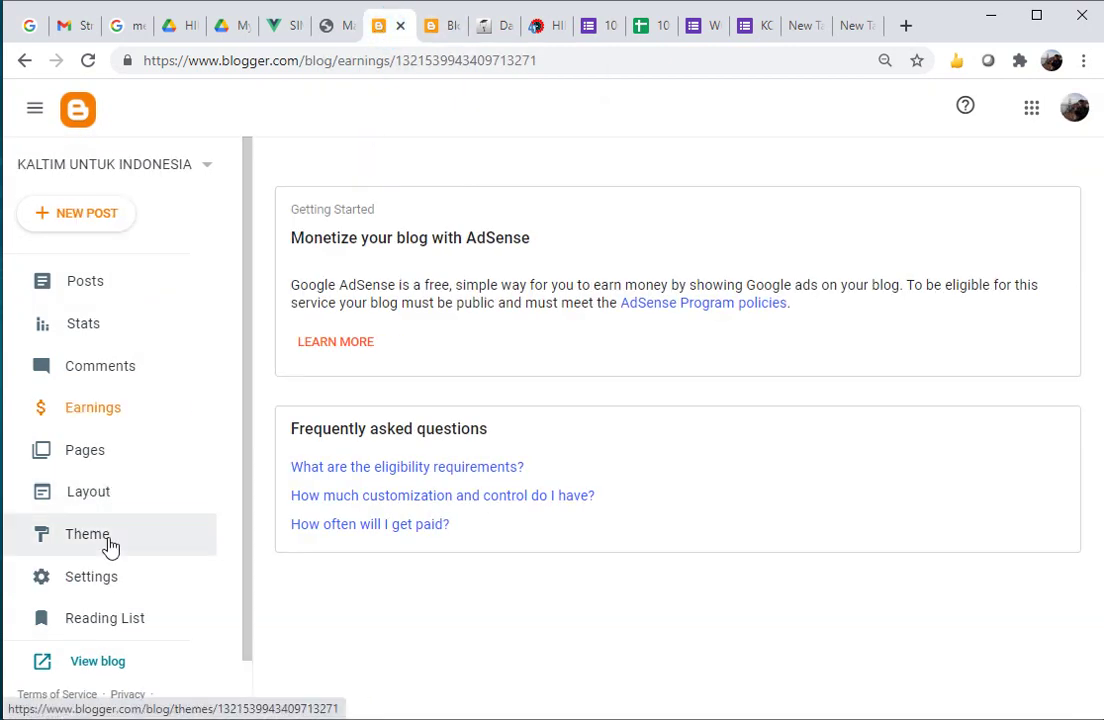
click(91, 592)
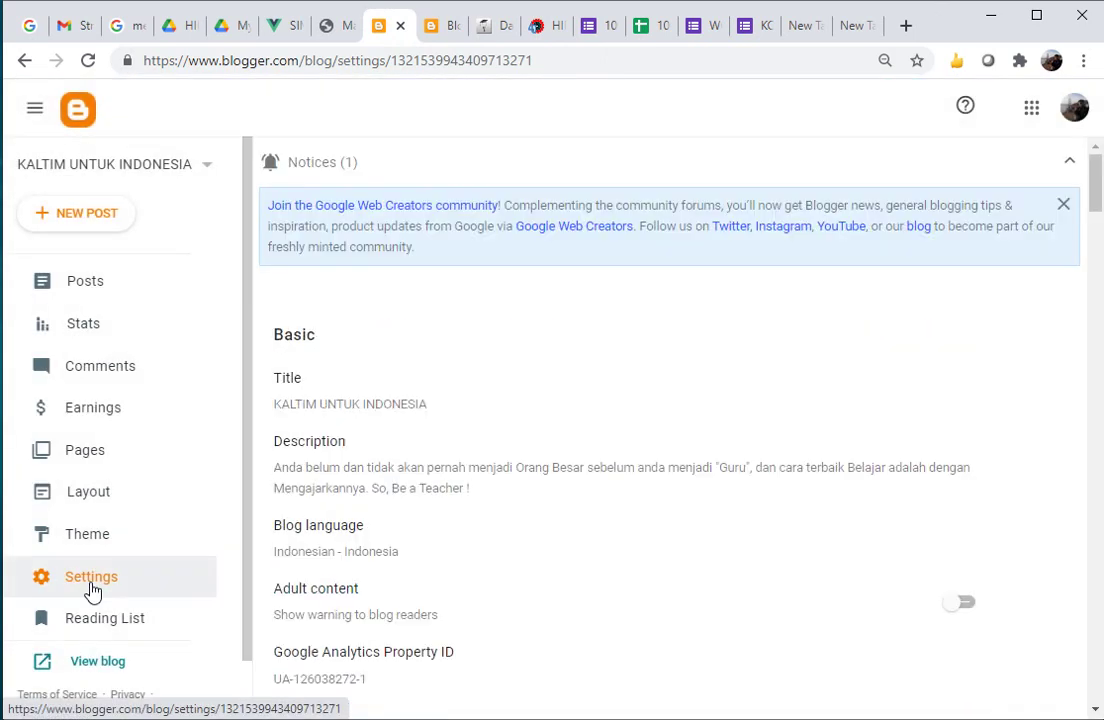
click(432, 26)
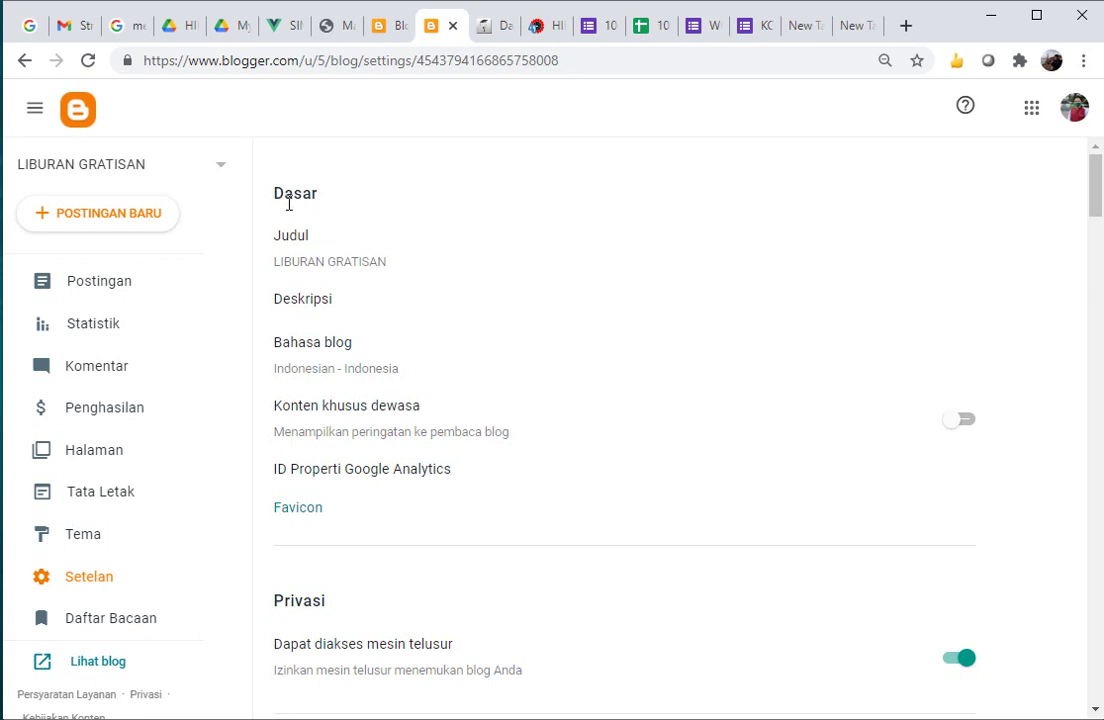
drag(271, 192, 315, 197)
click(390, 28)
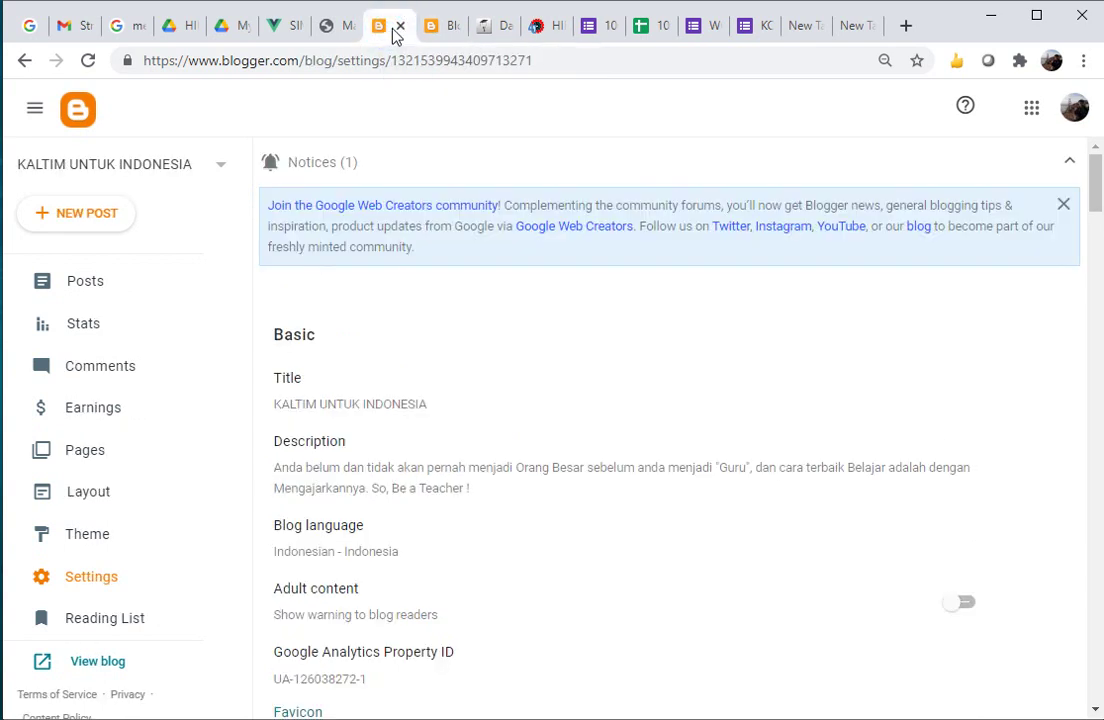
click(440, 28)
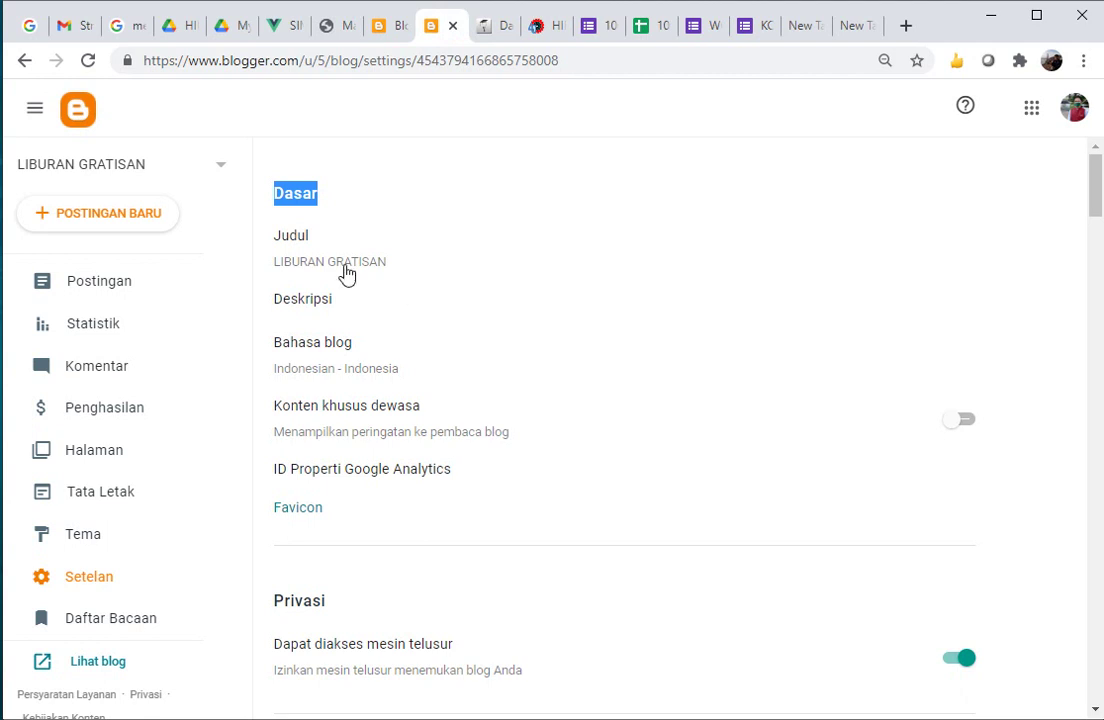
click(347, 272)
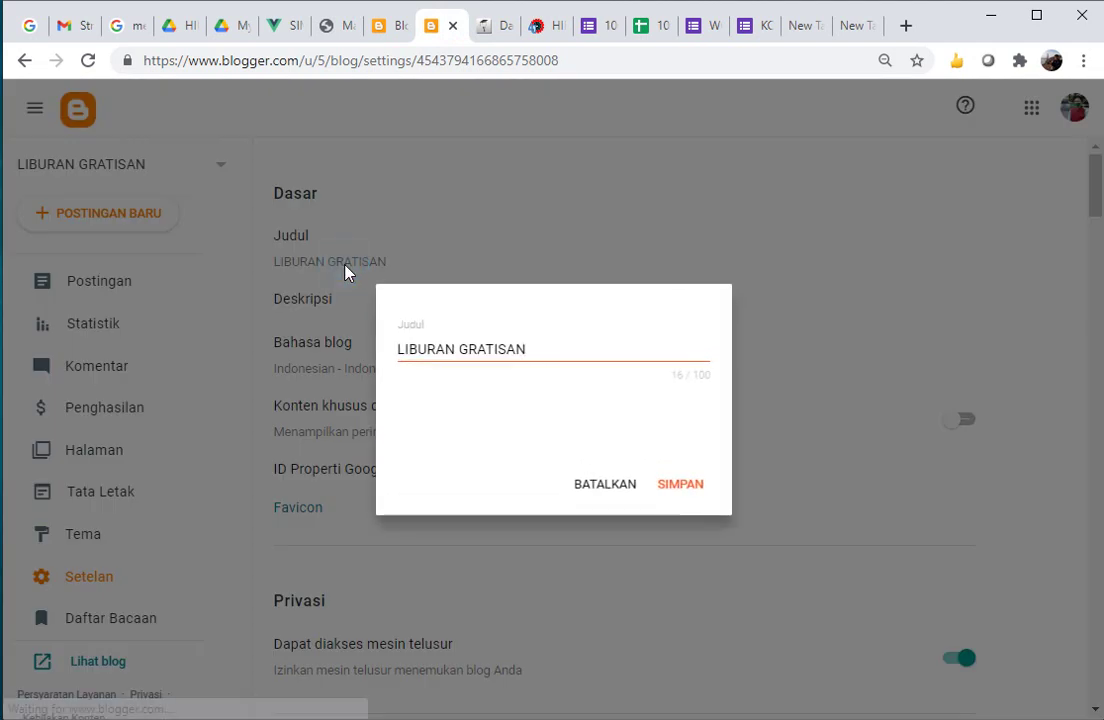
click(558, 356)
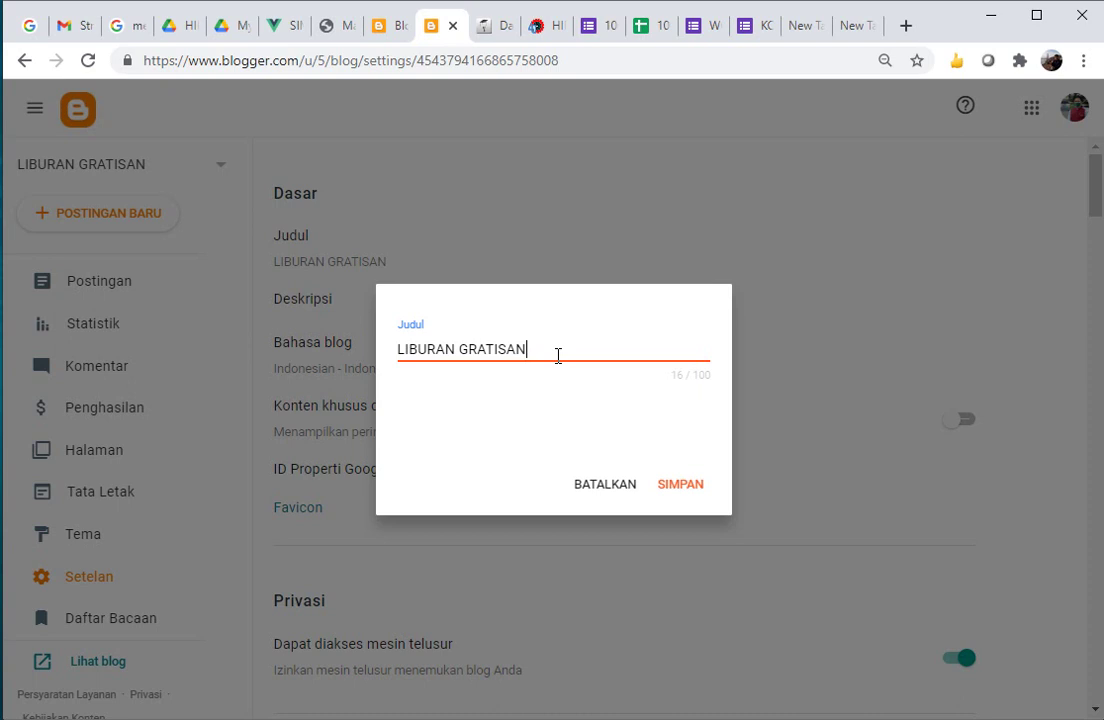
click(600, 488)
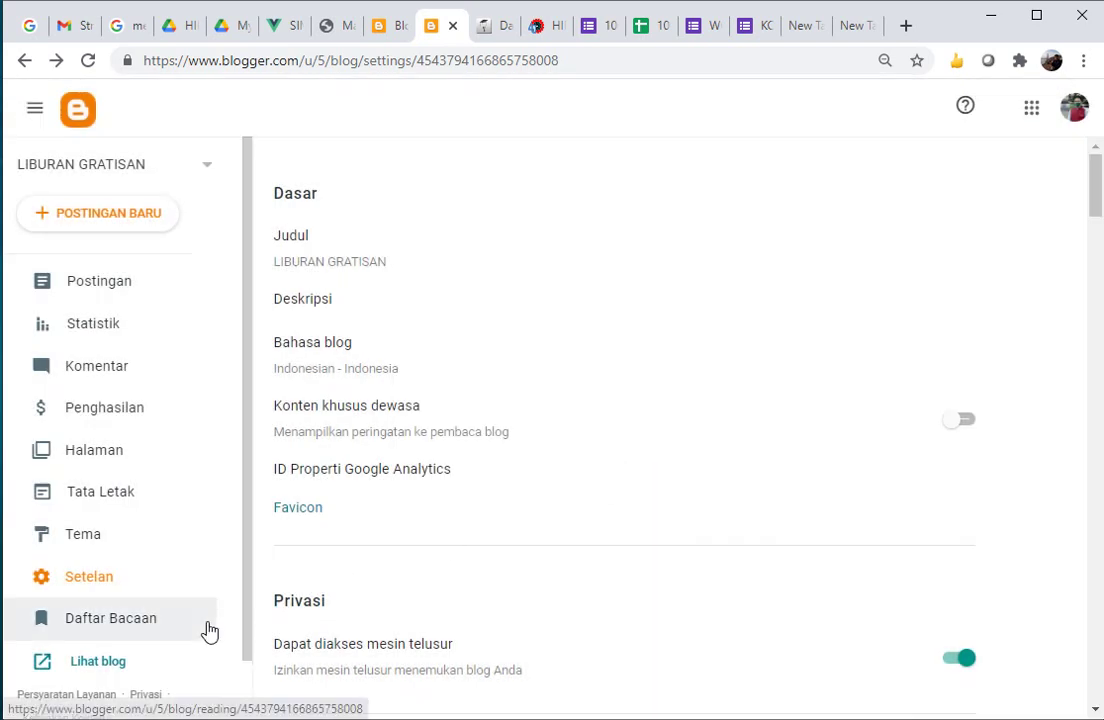
Open the published LIBURAN GRATISAN blog and check where its title appears in the page footer
click(98, 662)
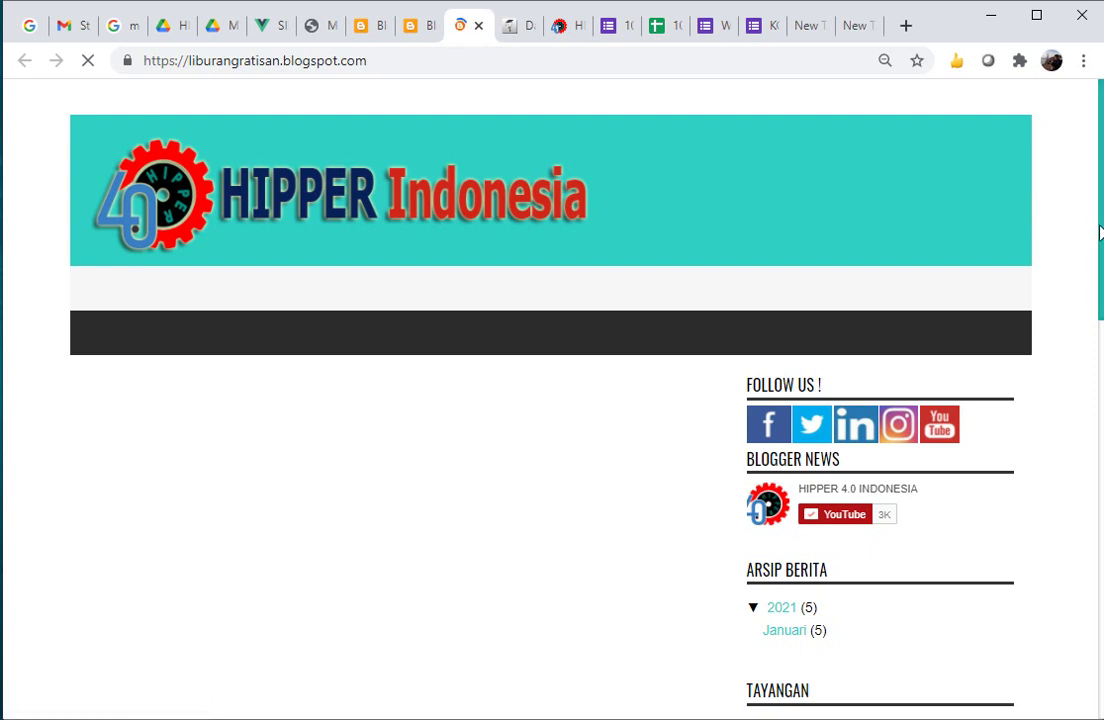
drag(1099, 229, 483, 706)
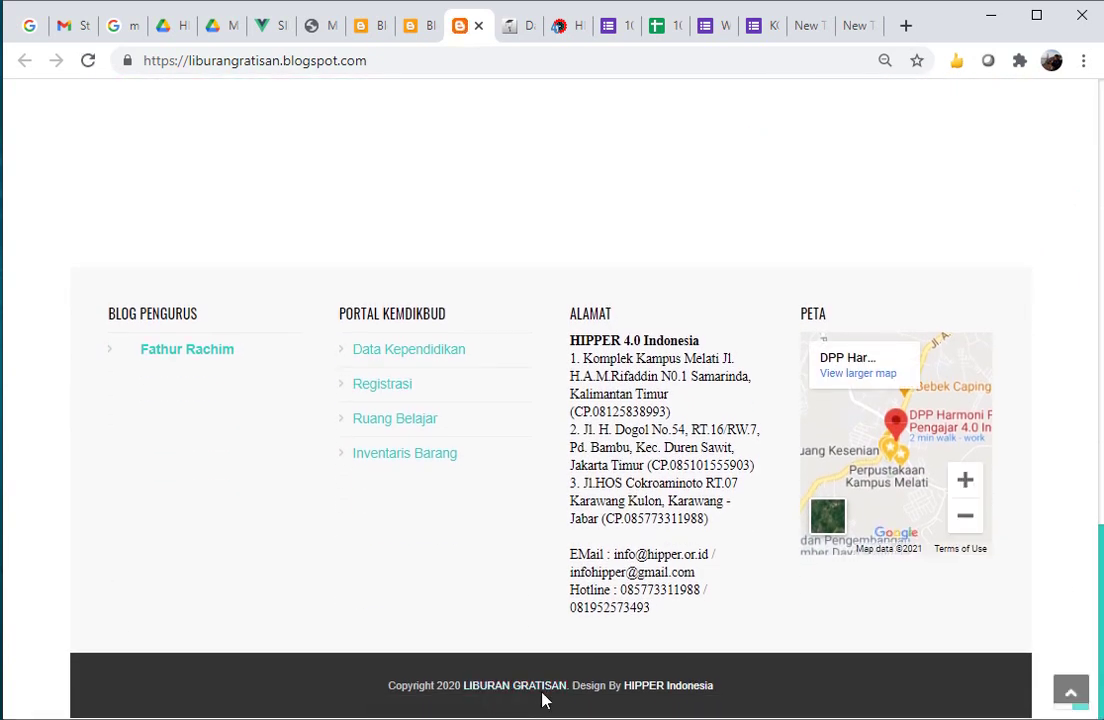
drag(1098, 600, 1097, 153)
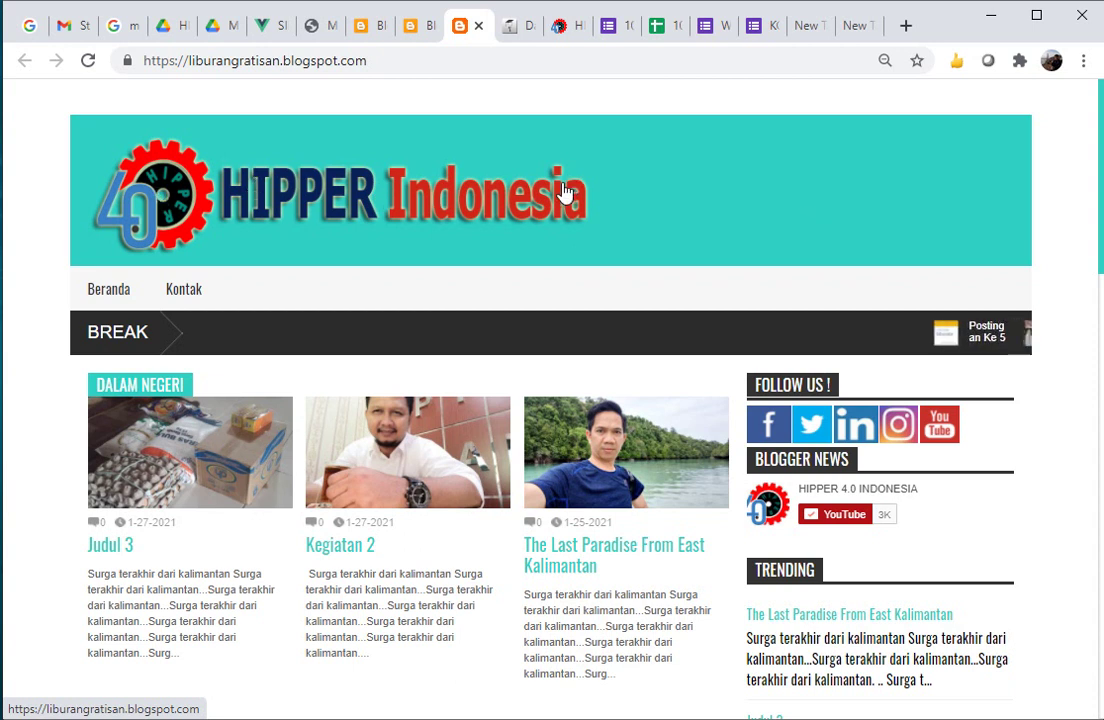
Change the blog title in the settings to LIBURAN BUKAN KALENG-KALENG and save it
click(416, 30)
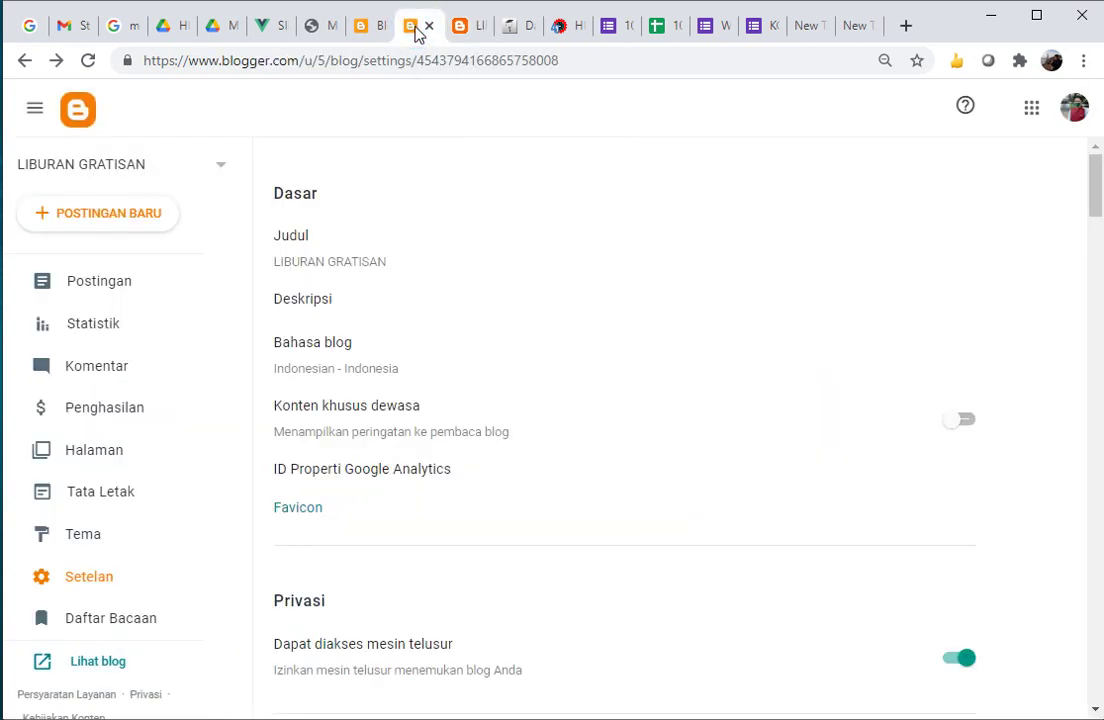
click(390, 265)
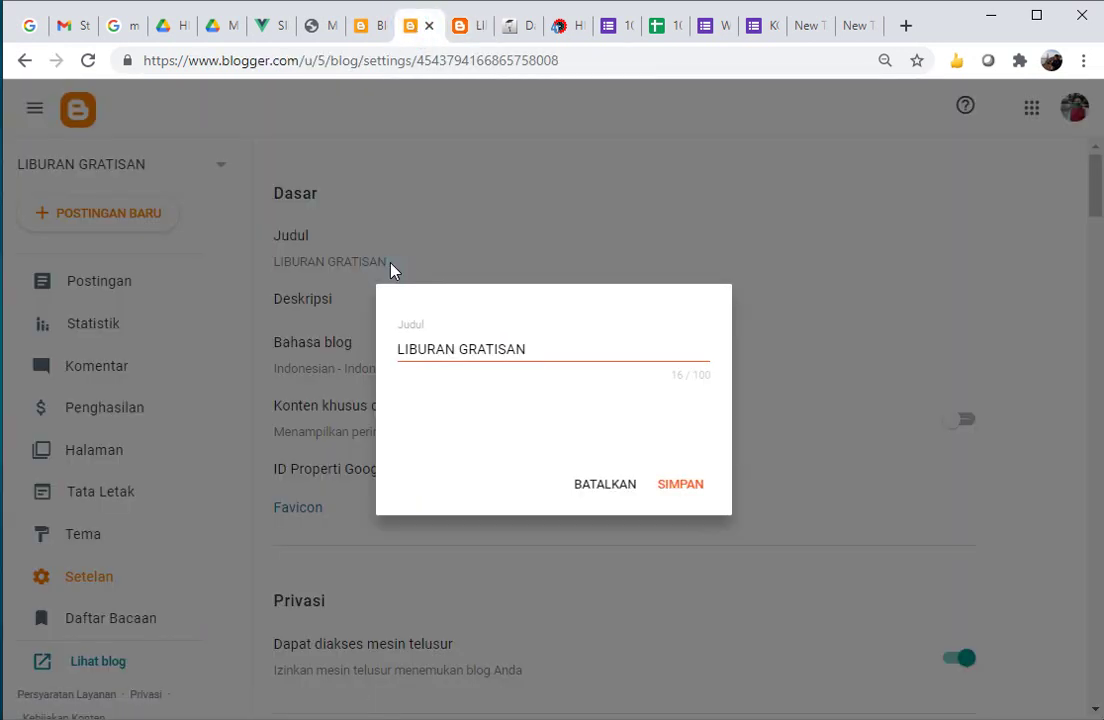
click(563, 352)
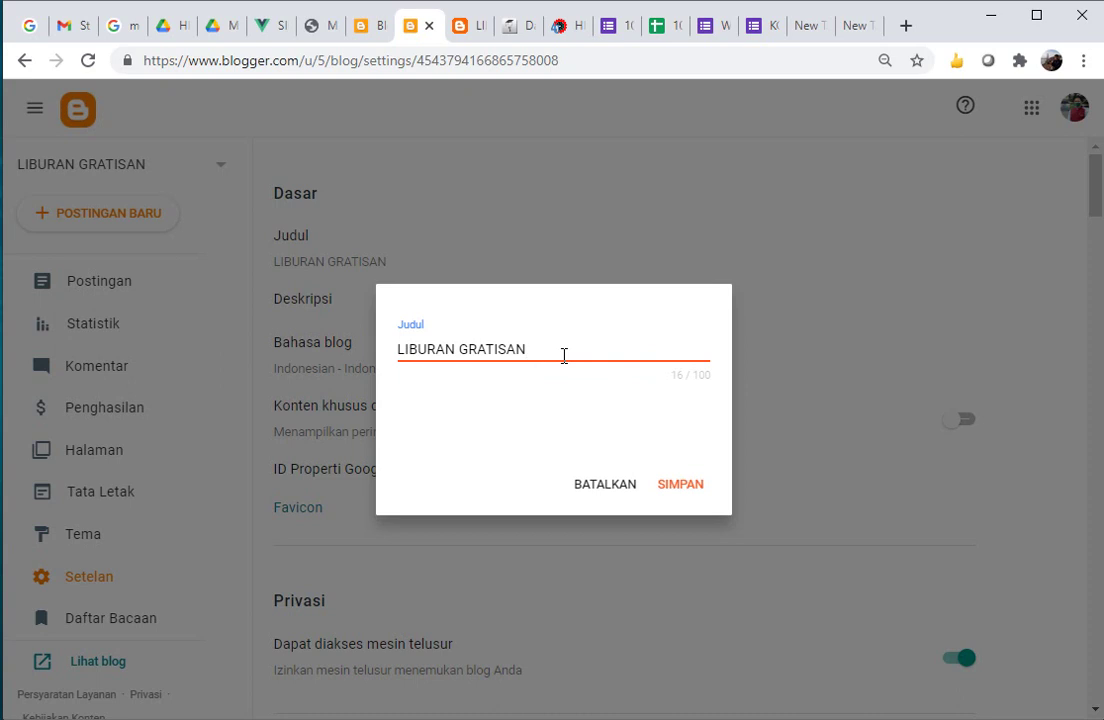
double_click(564, 355)
text(BUKAN KALENG)
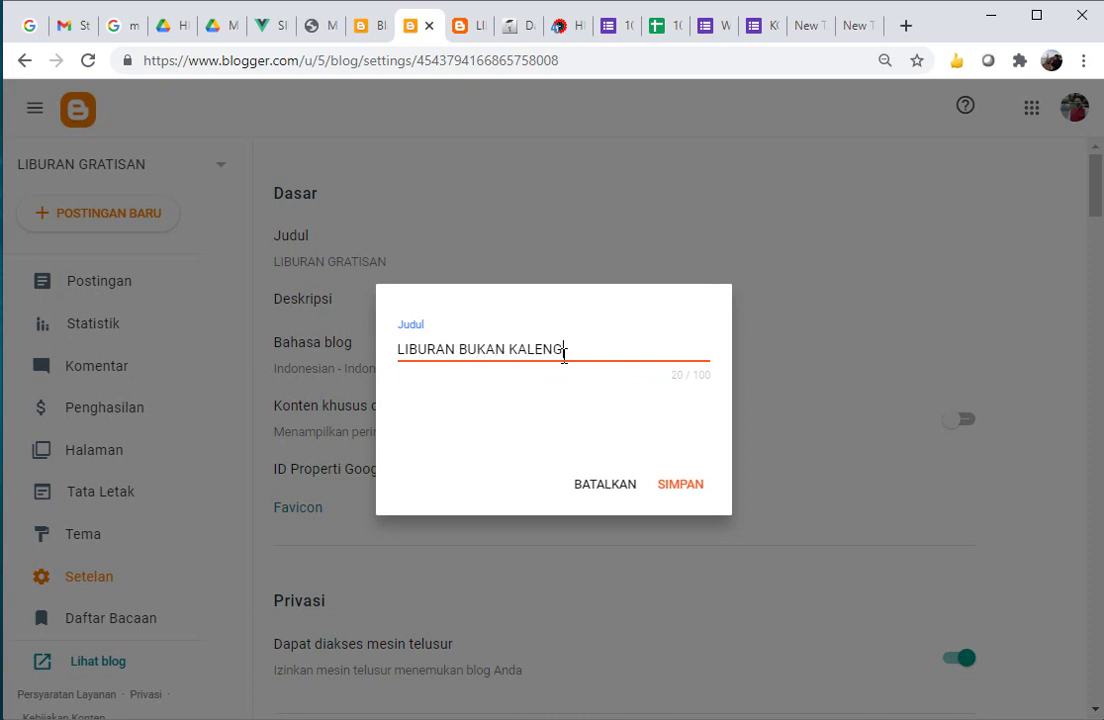
text(-KALENG)
click(571, 359)
key(BackSpace)
text(-KALENG)
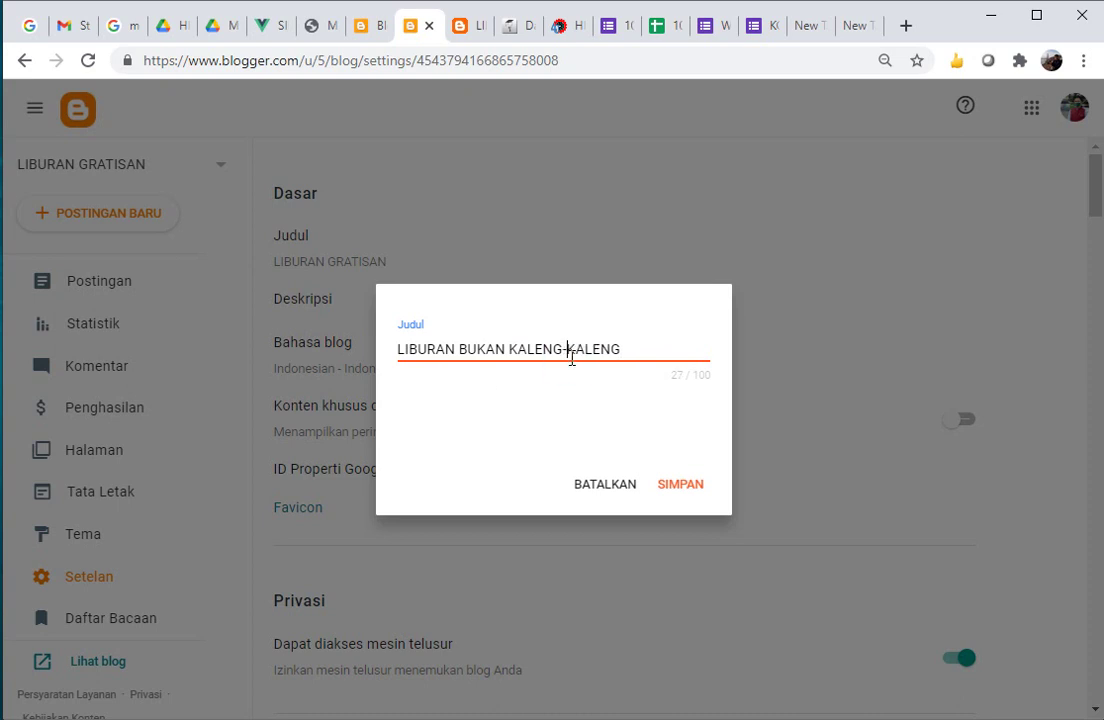
click(680, 490)
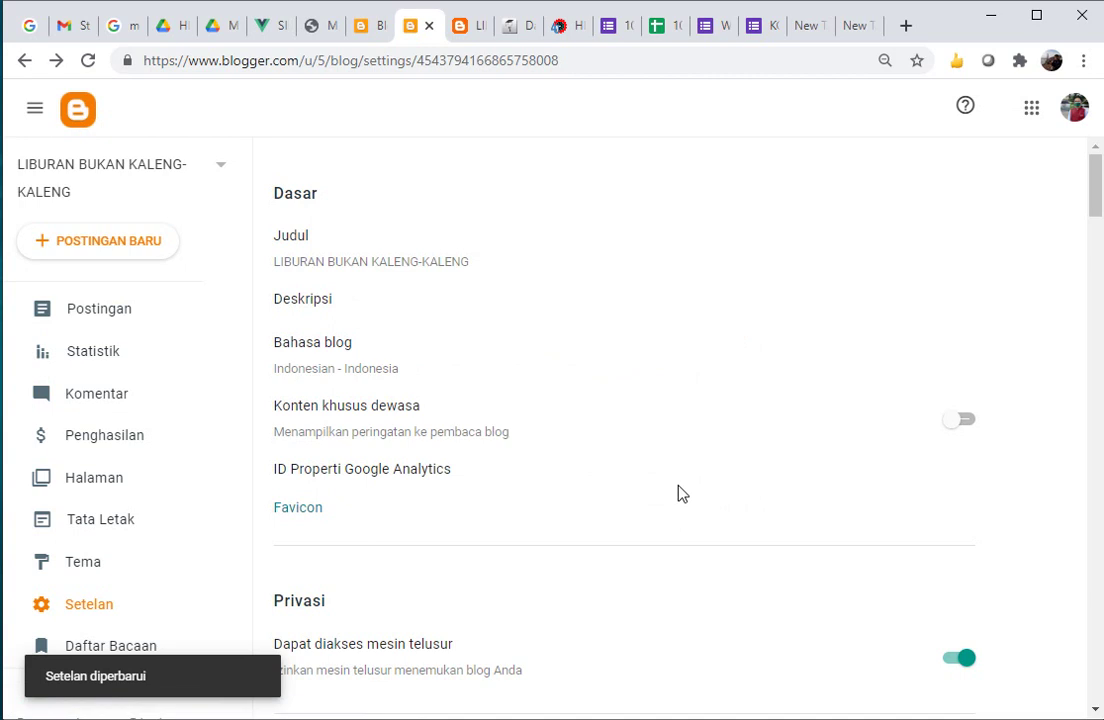
Reload the published blog and check the title in the footer's copyright line
click(468, 27)
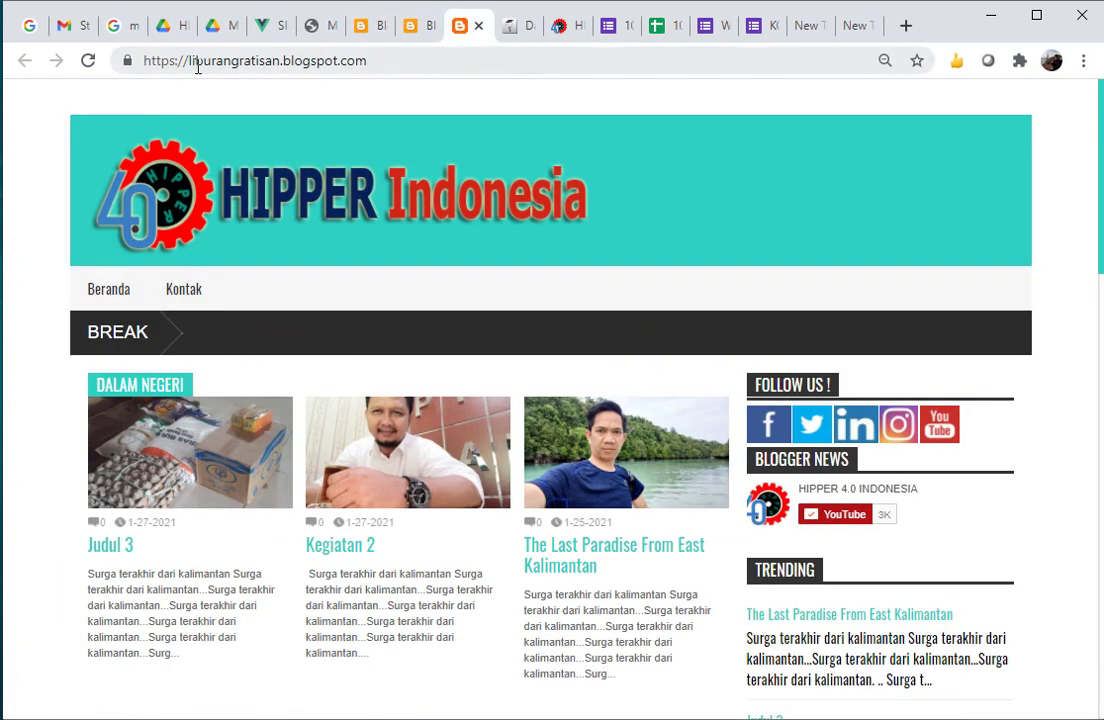
click(92, 61)
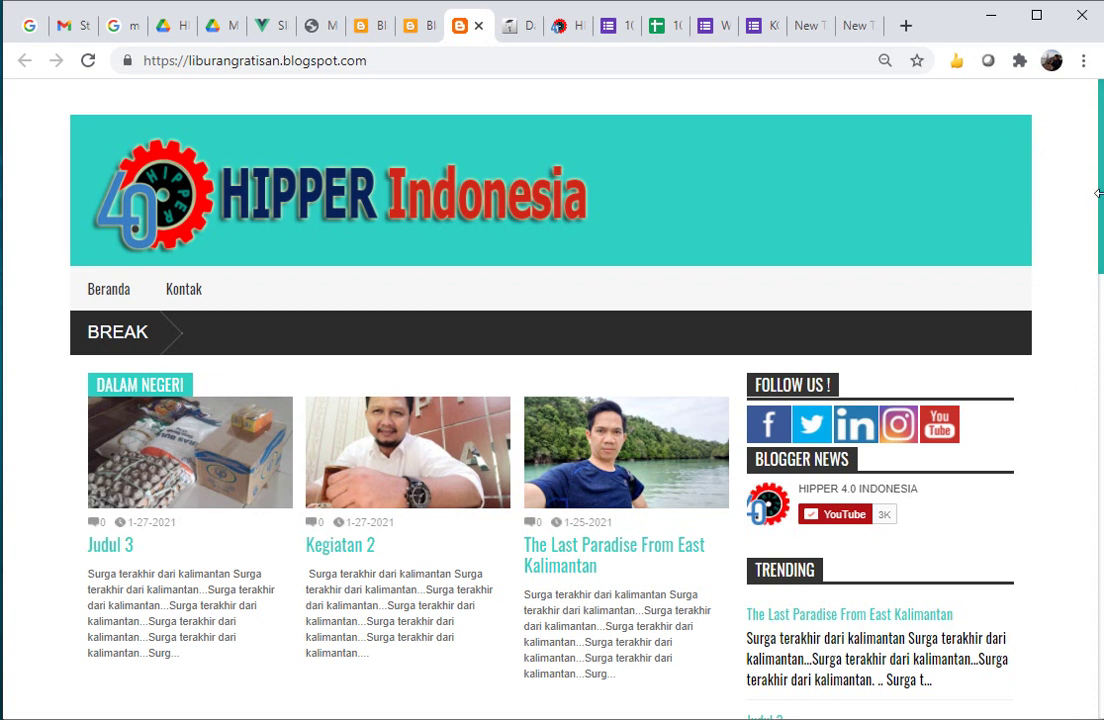
scroll(1076, 380, down, 5)
scroll(1060, 500, down, 10)
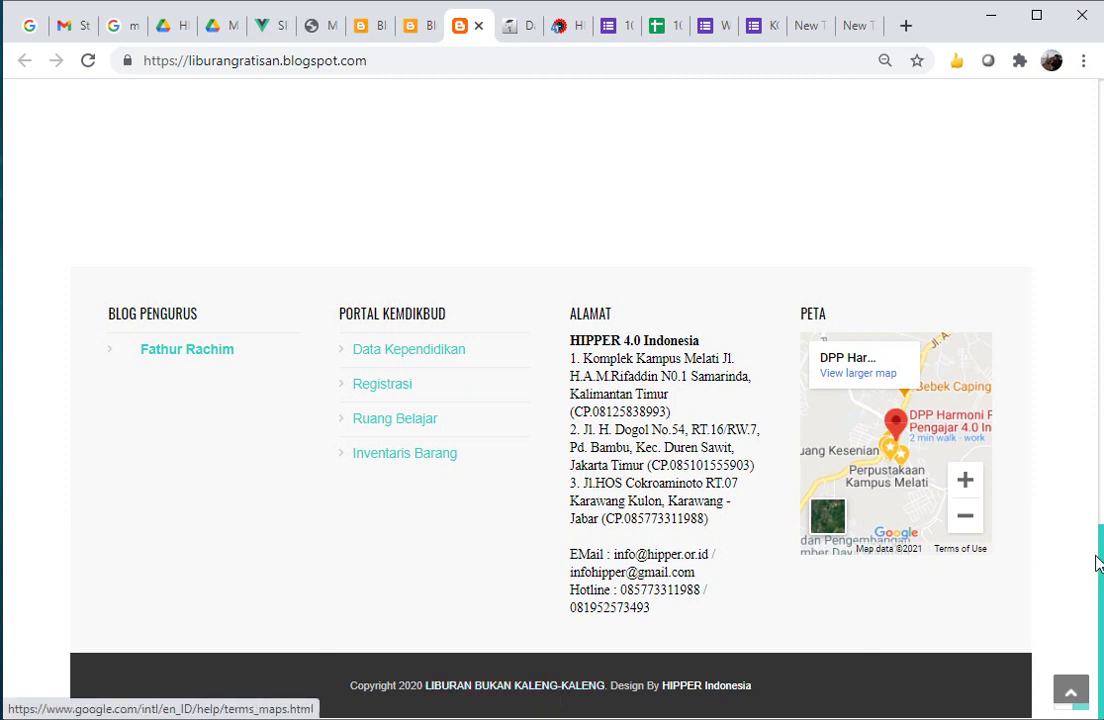
drag(1096, 562, 1099, 104)
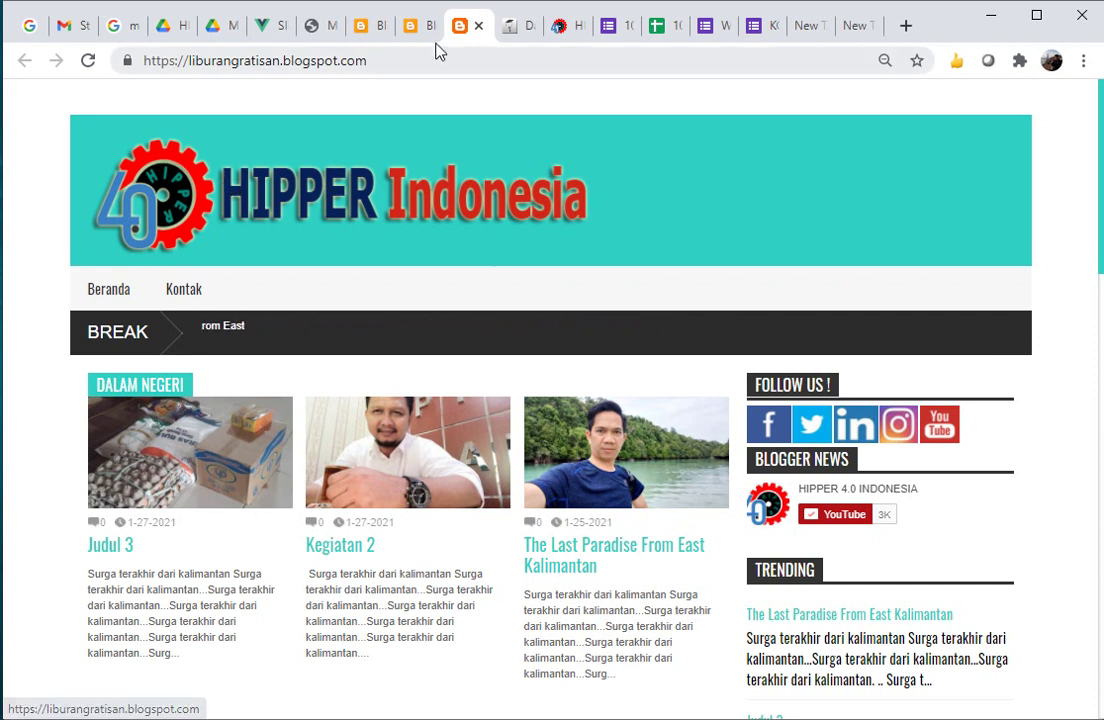
Set the blog description to "Liburan itu biasa, tetapi liburan murah dan bukan kaleng-kaleng itu baru luar biasa!" and save it
click(409, 26)
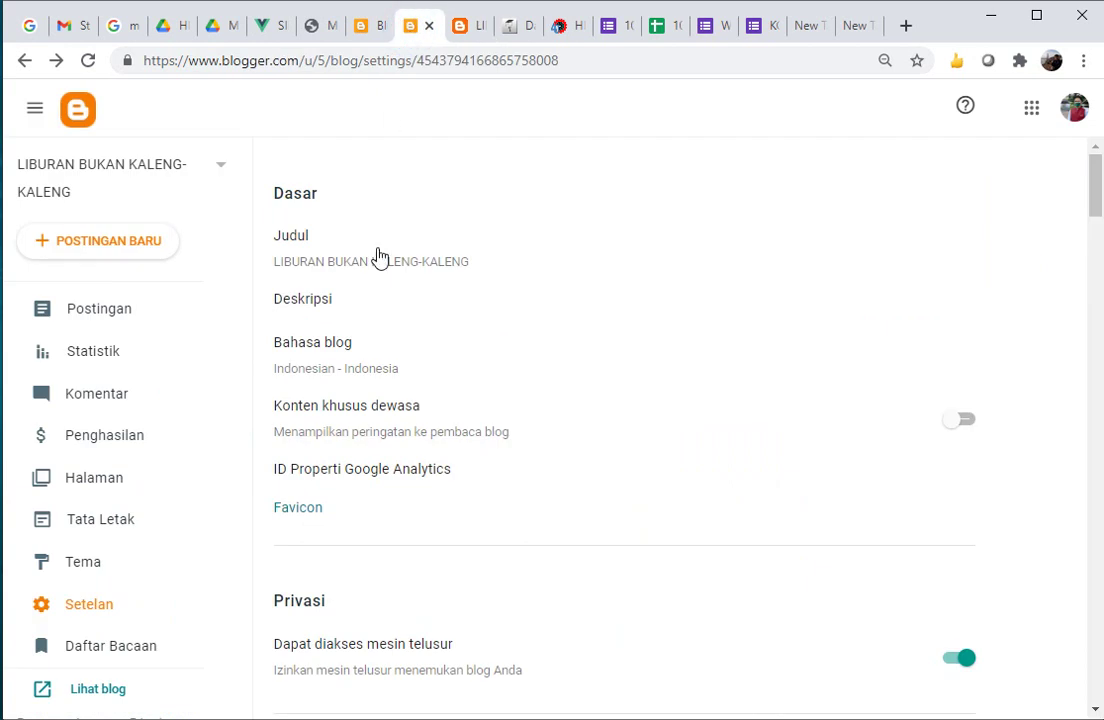
click(323, 316)
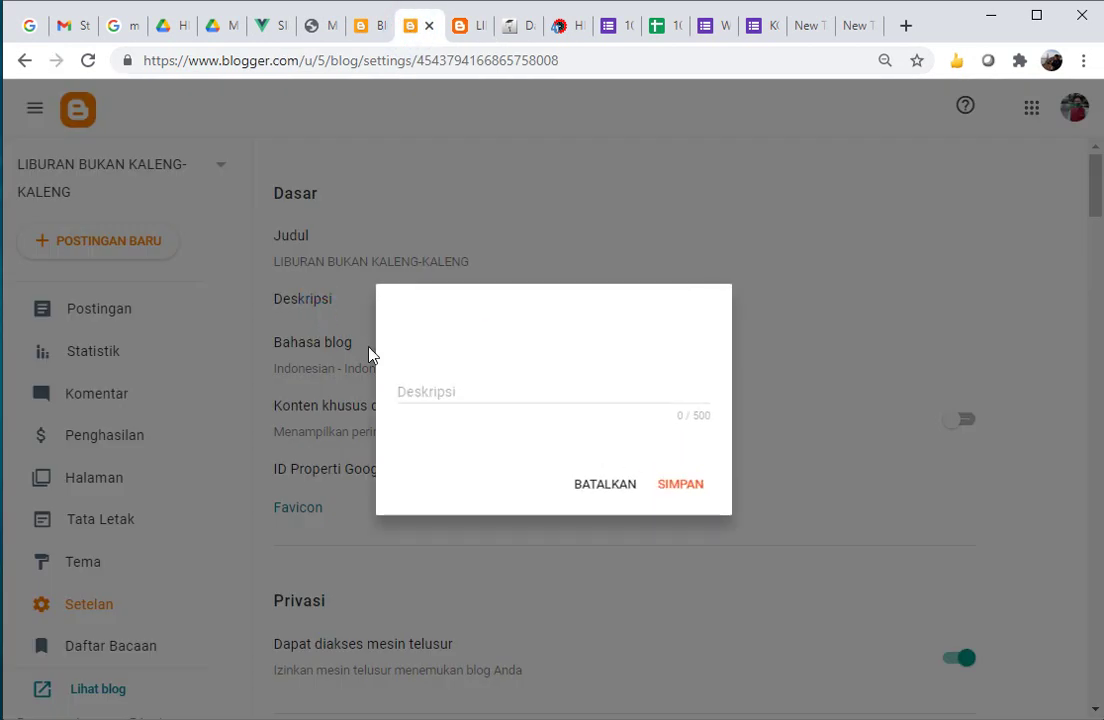
click(420, 390)
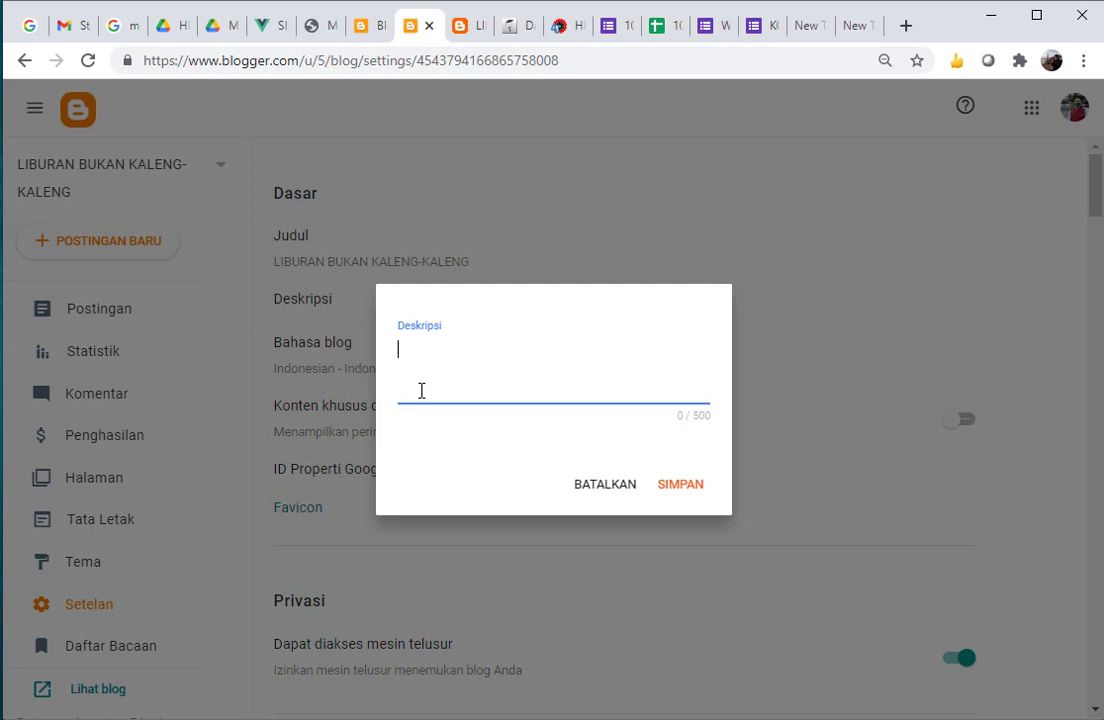
text(Liburan itu bisa)
key(BackSpace)
key(BackSpace)
text(asa, teapi)
key(BackSpace)
key(BackSpace)
key(BackSpace)
text(tapi liburan murah dan bukan kaleng-kaleng itu)
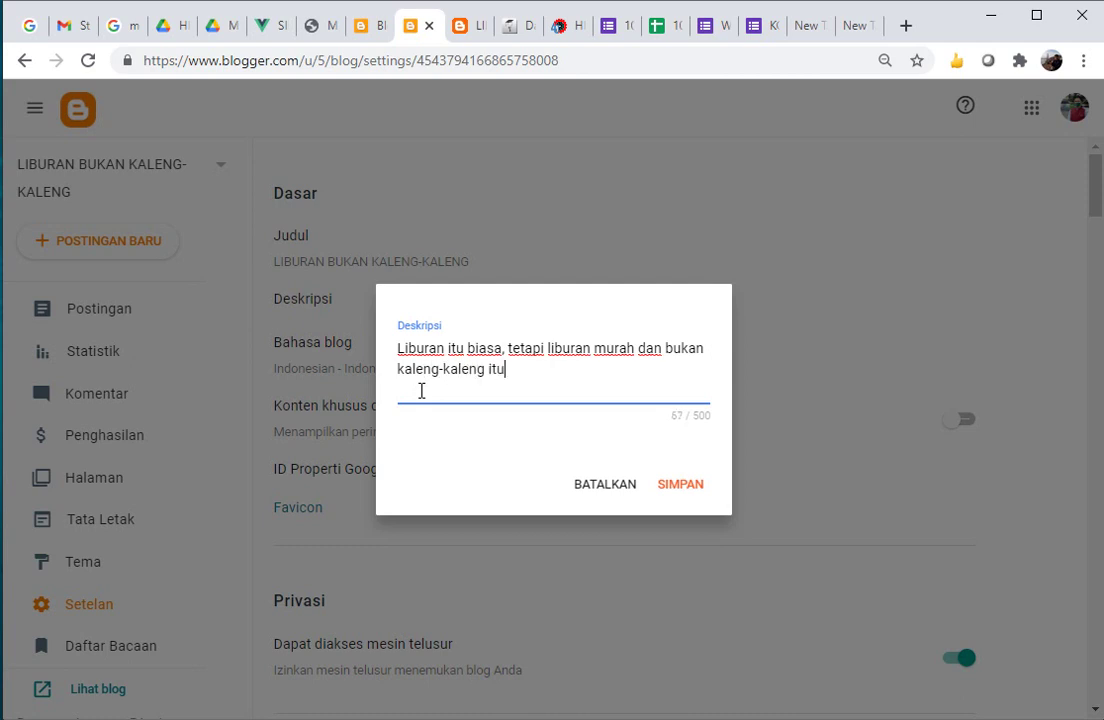
text( baru luar biasa!)
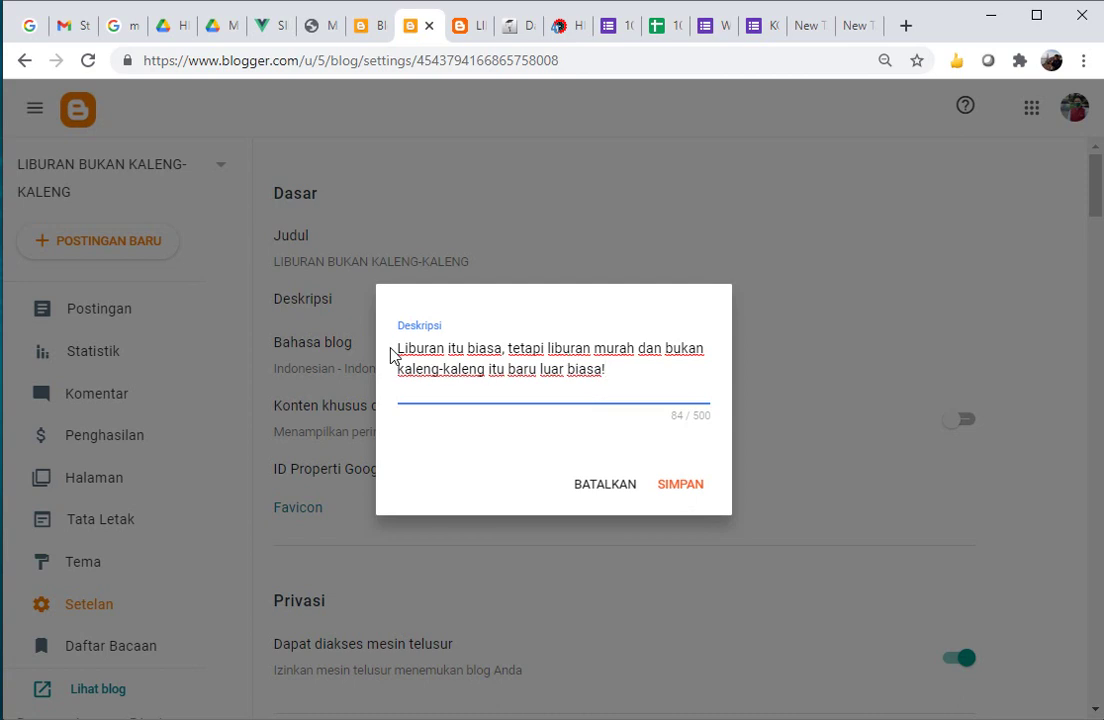
drag(405, 352, 621, 412)
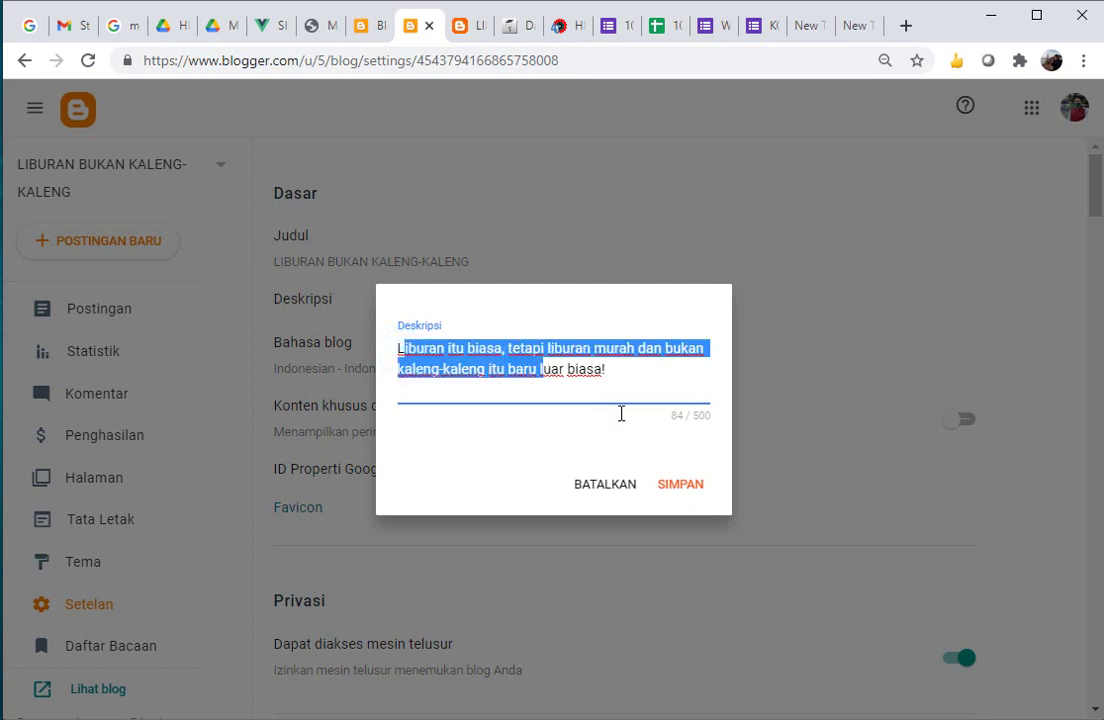
click(679, 486)
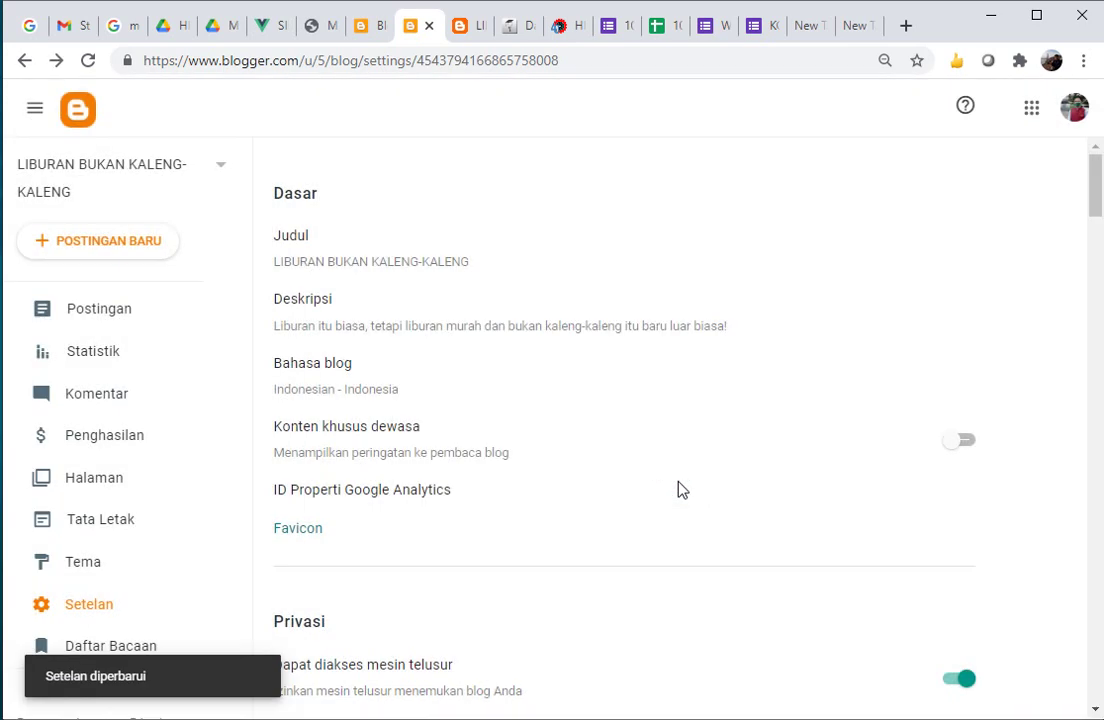
View the blog language choices and the Google Analytics property ID field, closing both without changes
click(290, 396)
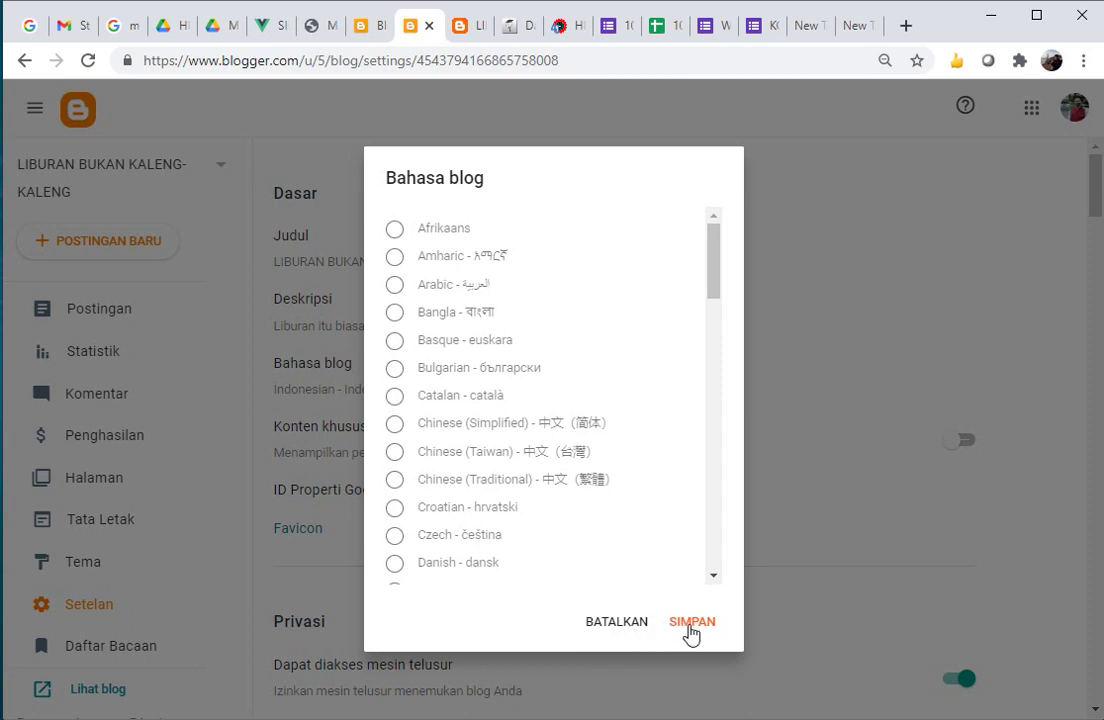
click(618, 630)
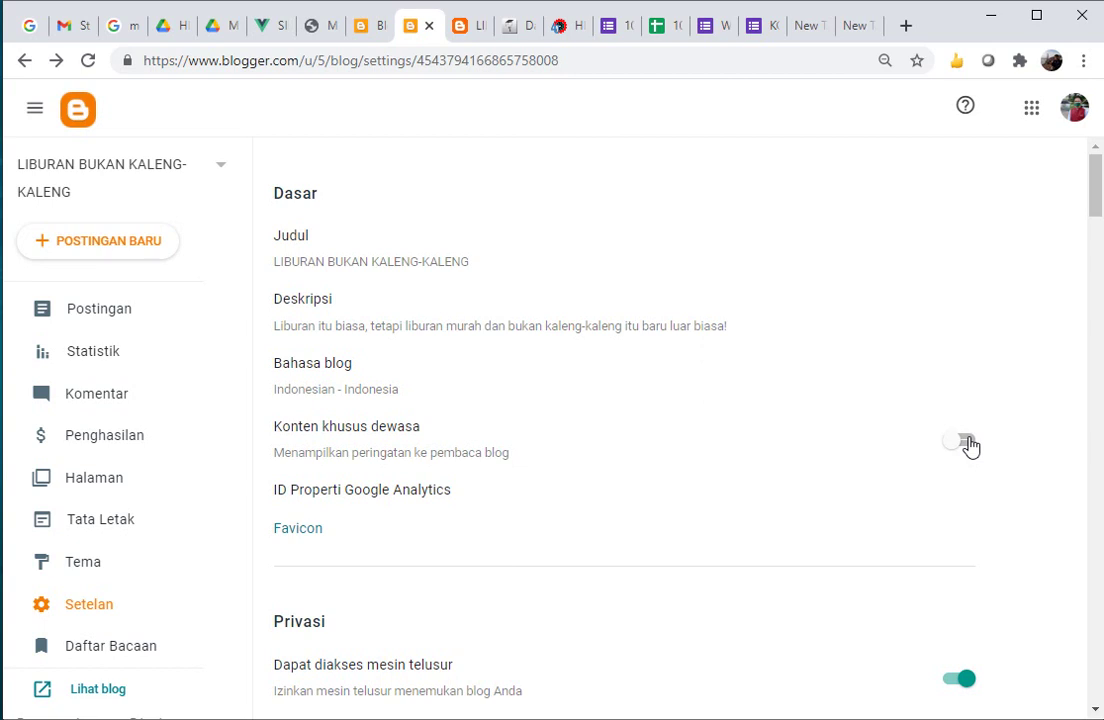
click(400, 499)
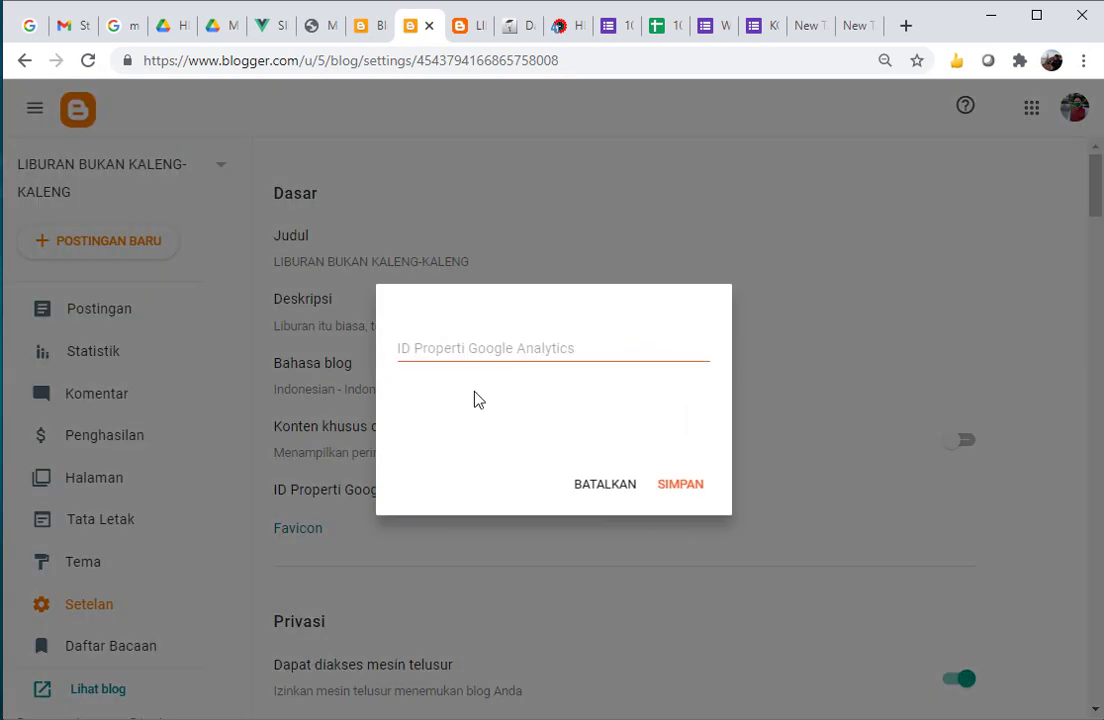
click(604, 490)
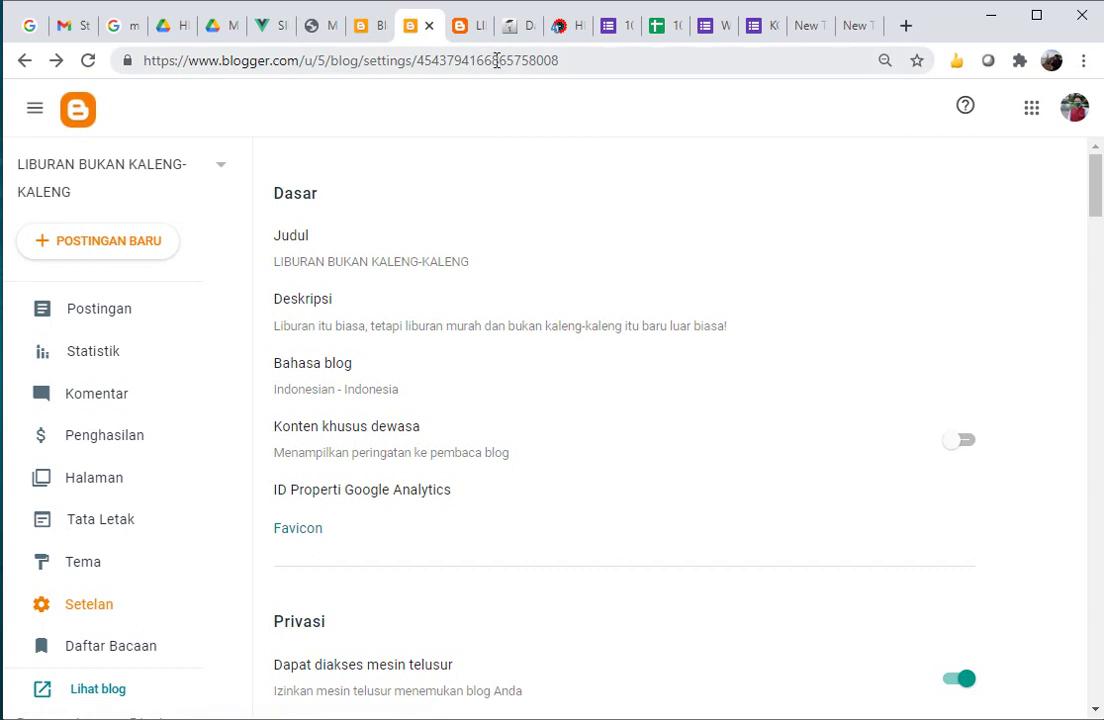
Compare the browser icon of the published blog with that of the HIPPER Indonesia website
click(470, 36)
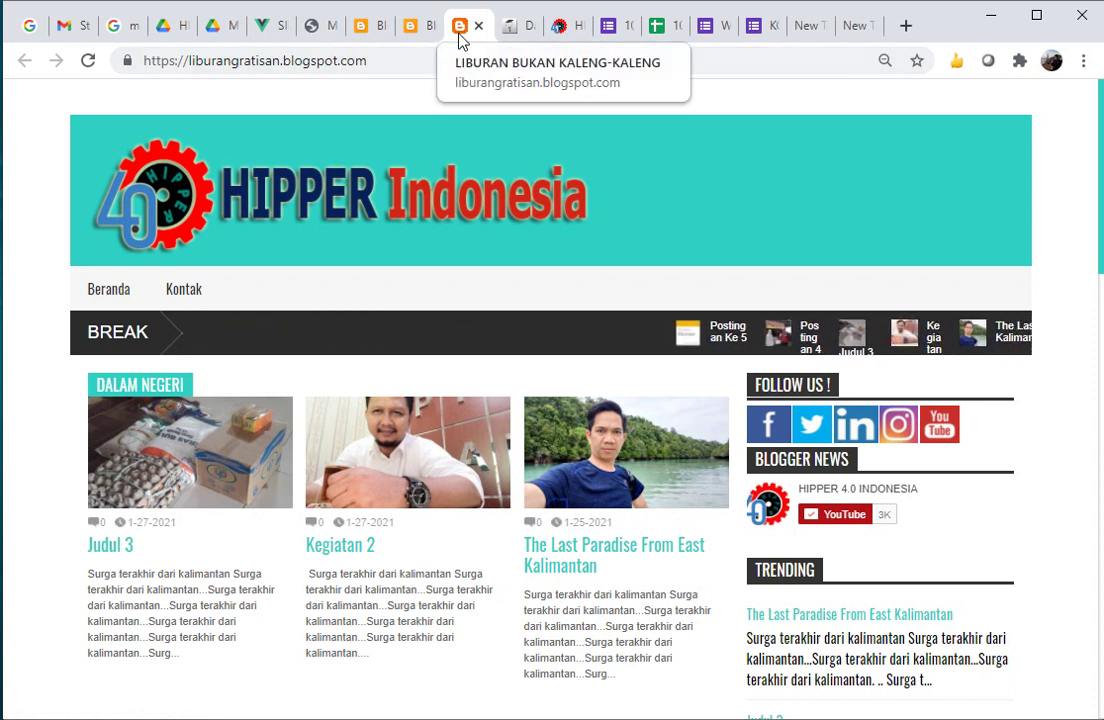
click(572, 39)
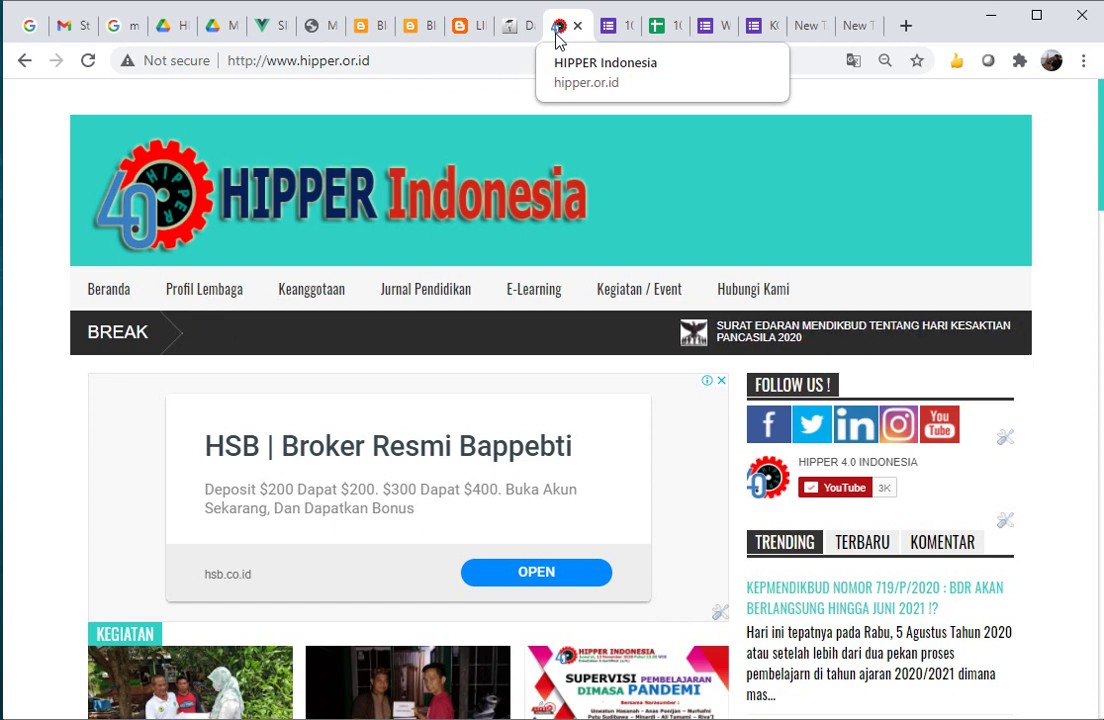
Search Google for "favicon generator online" in an empty browser tab
click(810, 33)
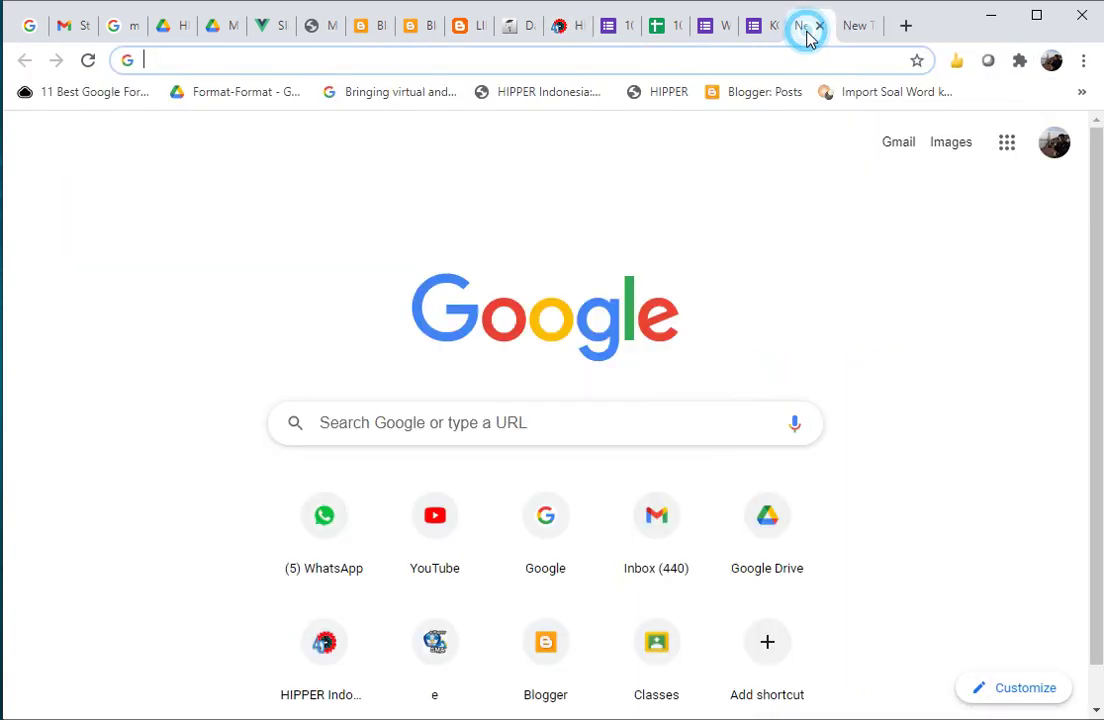
click(460, 434)
text(favicon)
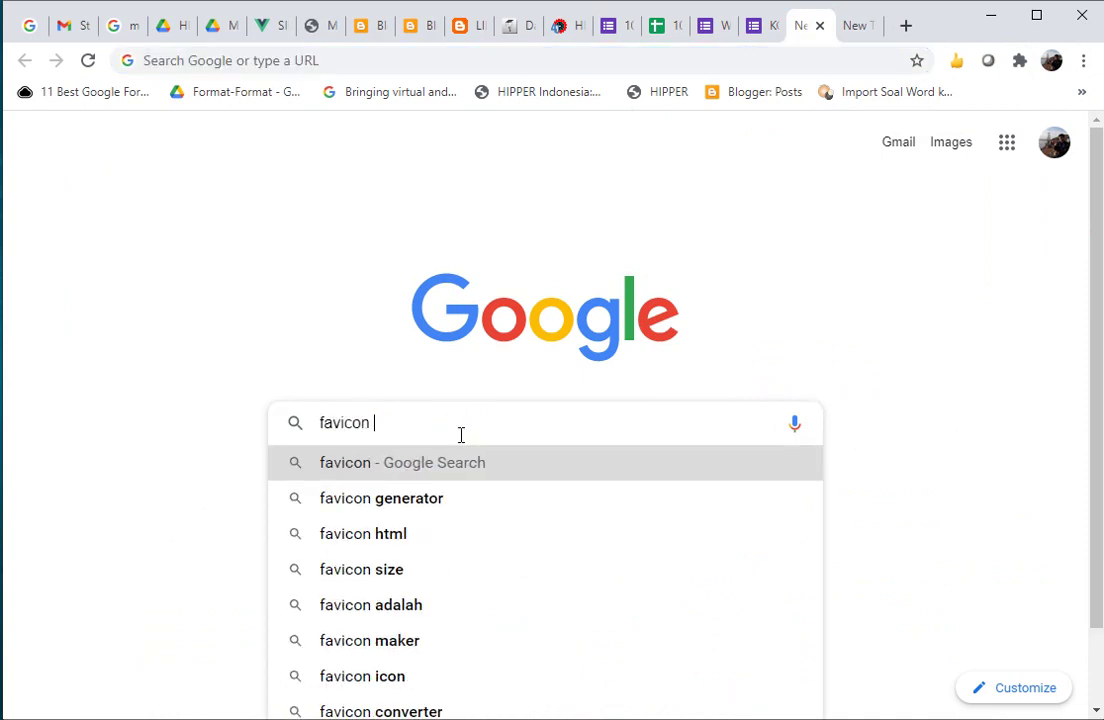
key(Down)
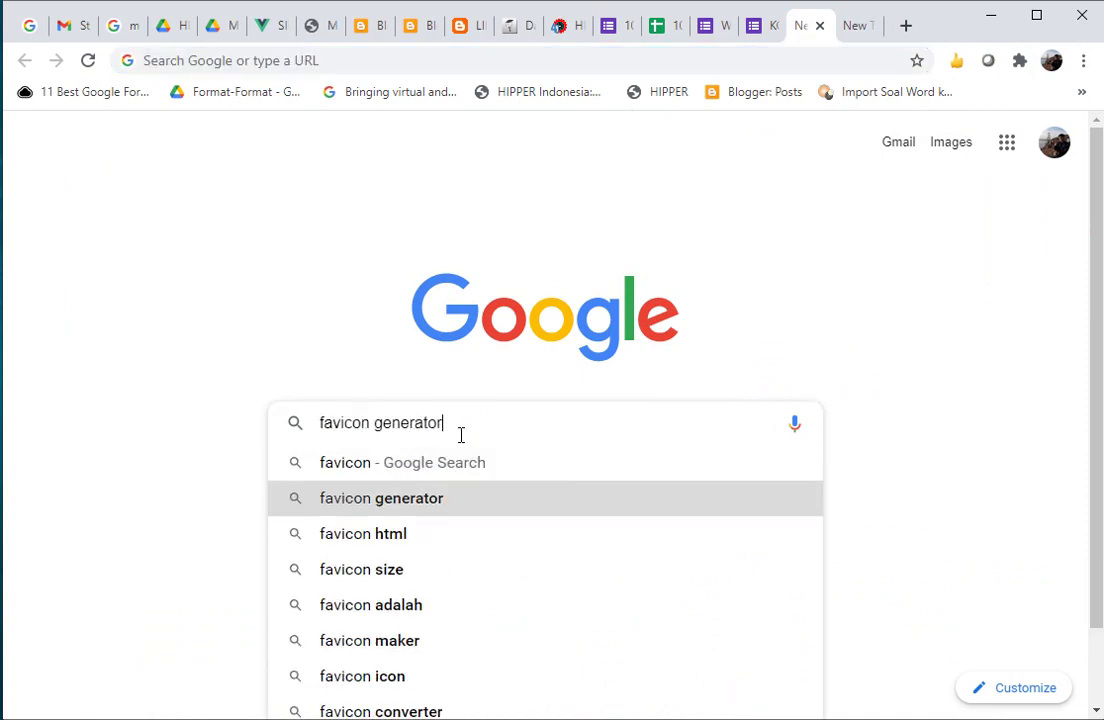
text(on)
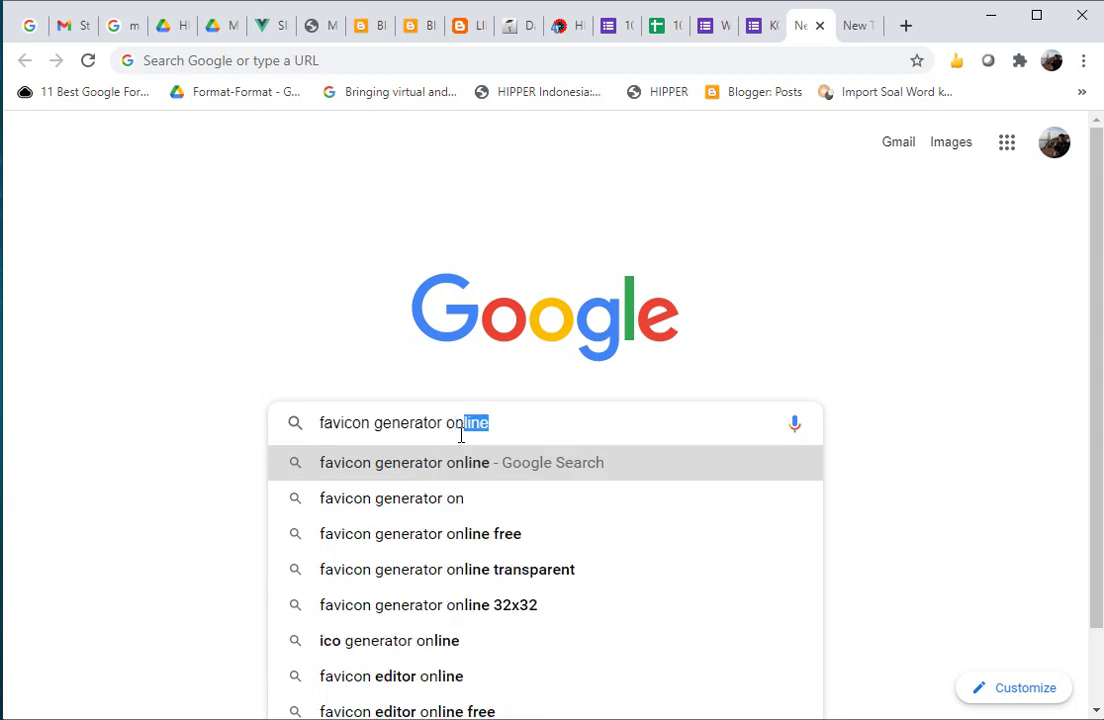
key(Return)
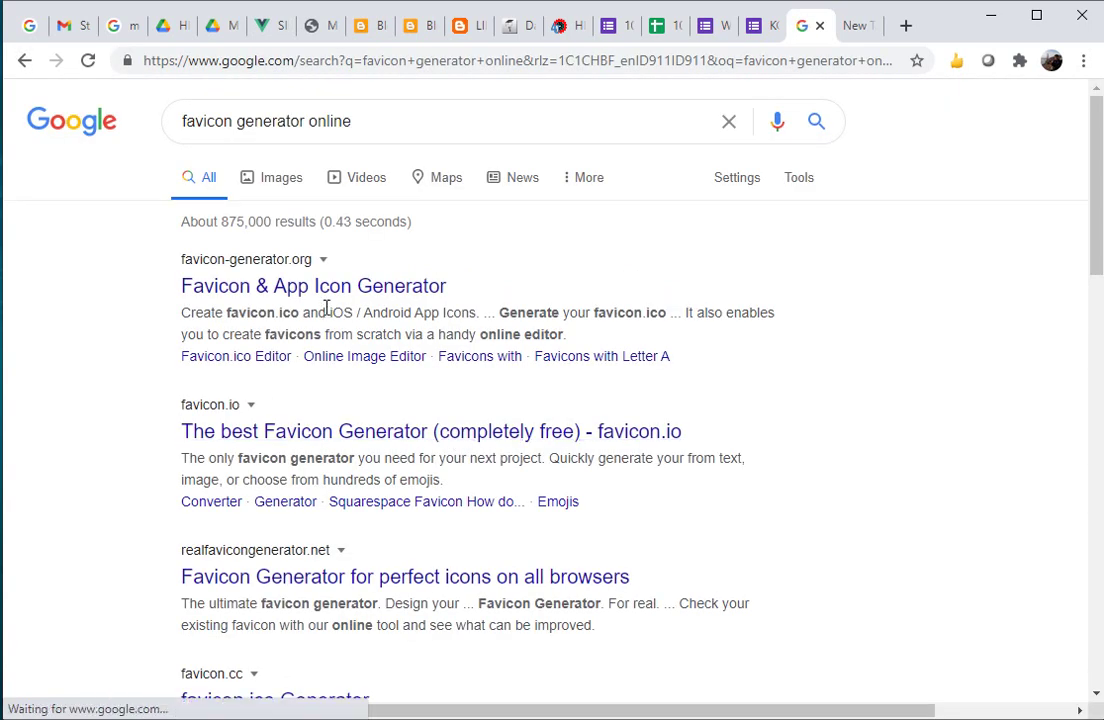
Open the favicon-generator.org search result and view its image file chooser, closing it without picking a file
click(341, 293)
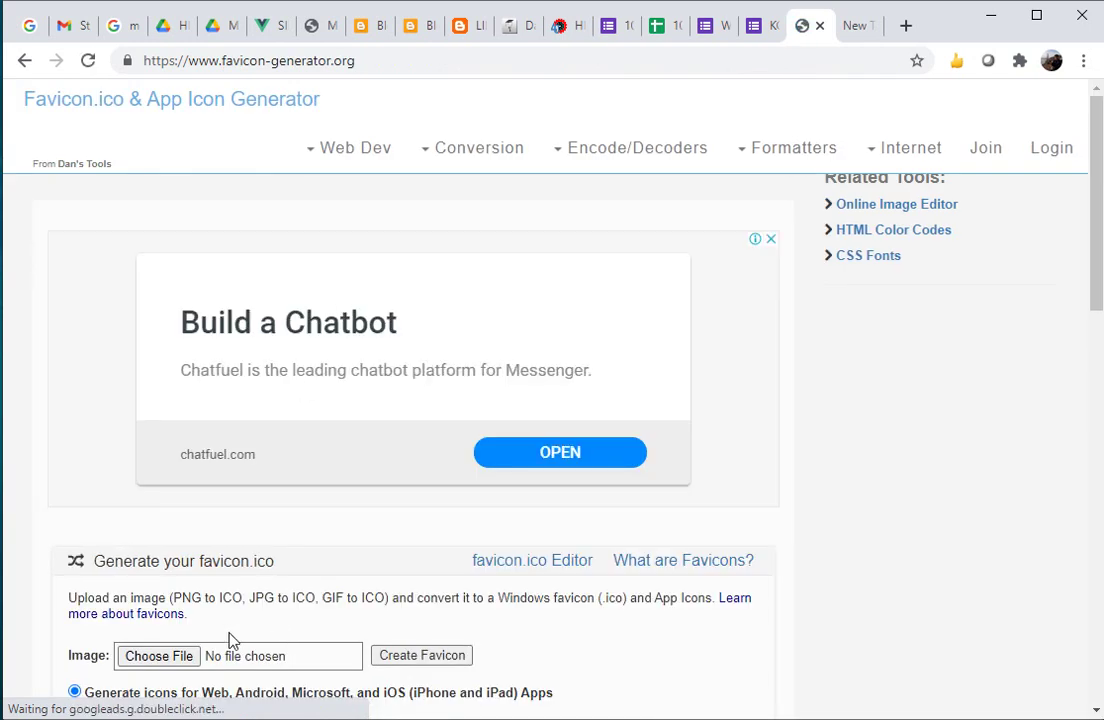
click(175, 659)
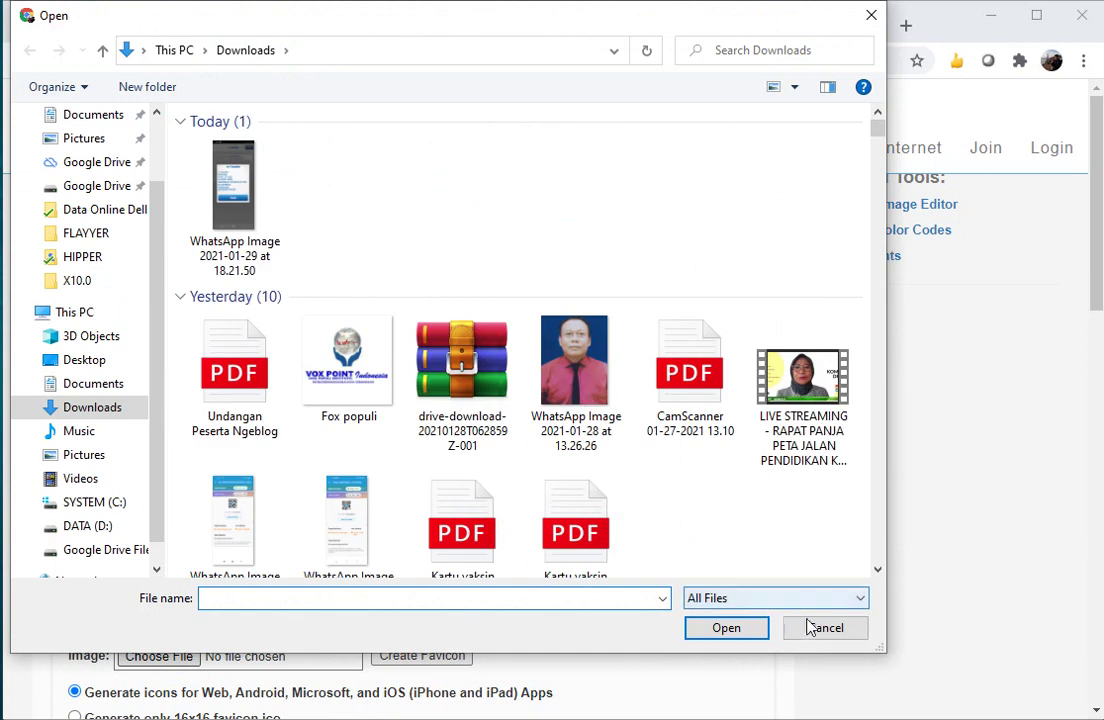
click(829, 636)
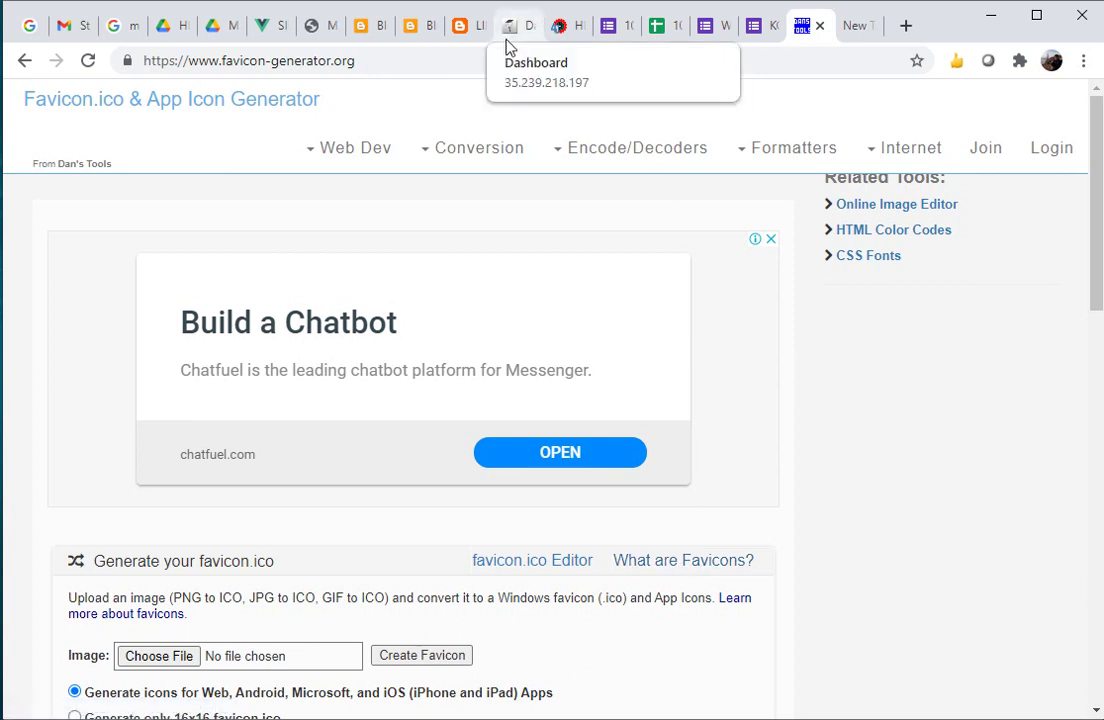
Compare the time zone in the LIBURAN BUKAN KALENG-KALENG blog's formatting settings with that of the KALTIM UNTUK INDONESIA blog
click(460, 30)
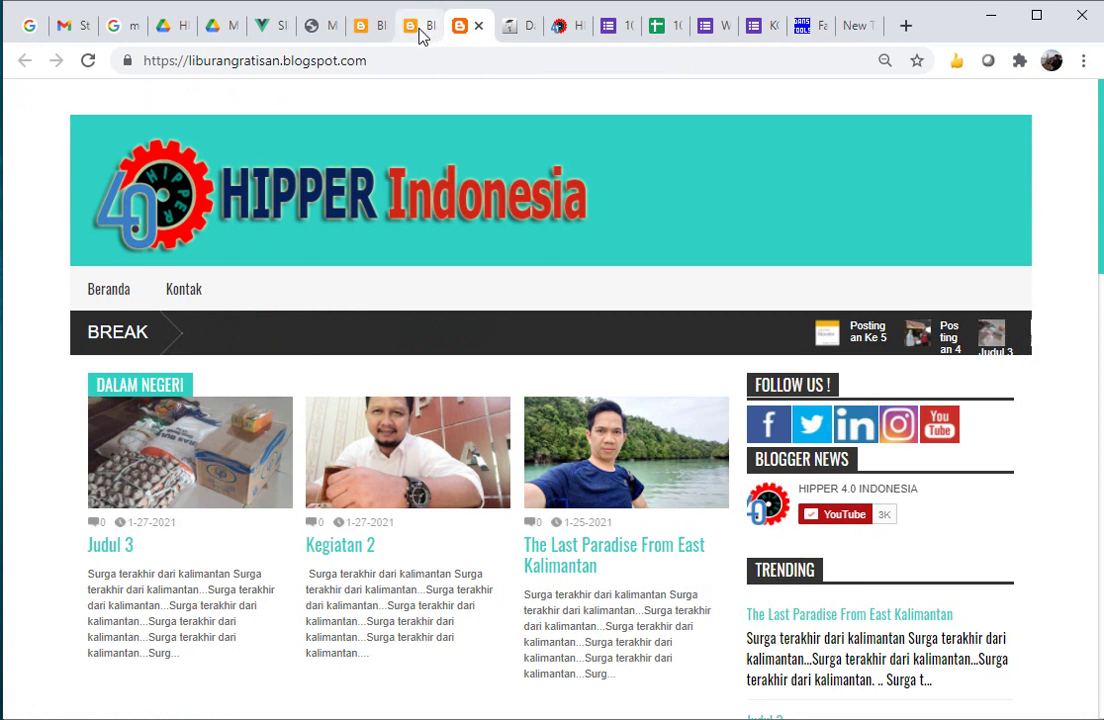
click(420, 28)
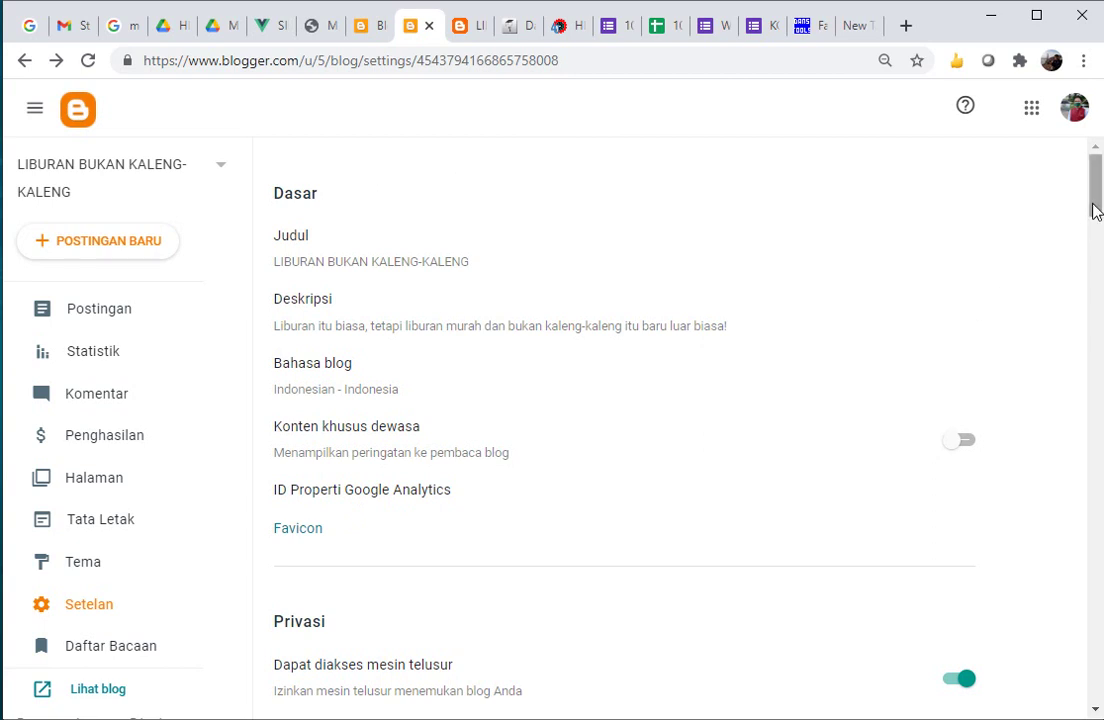
drag(1095, 202, 1020, 496)
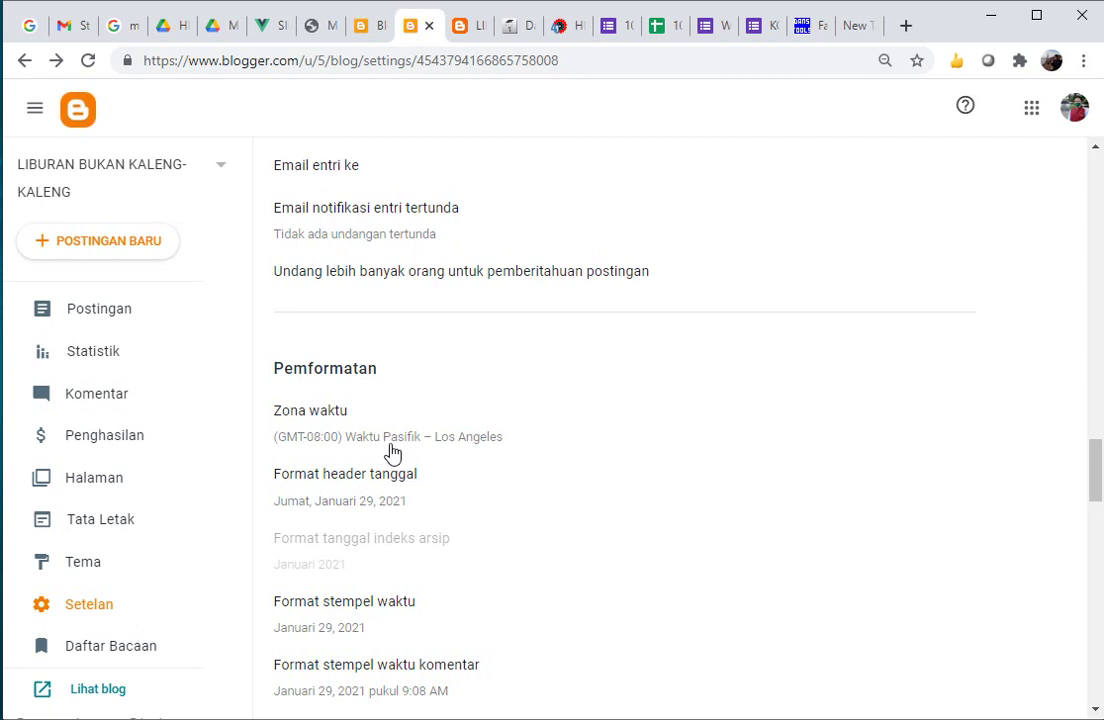
click(362, 30)
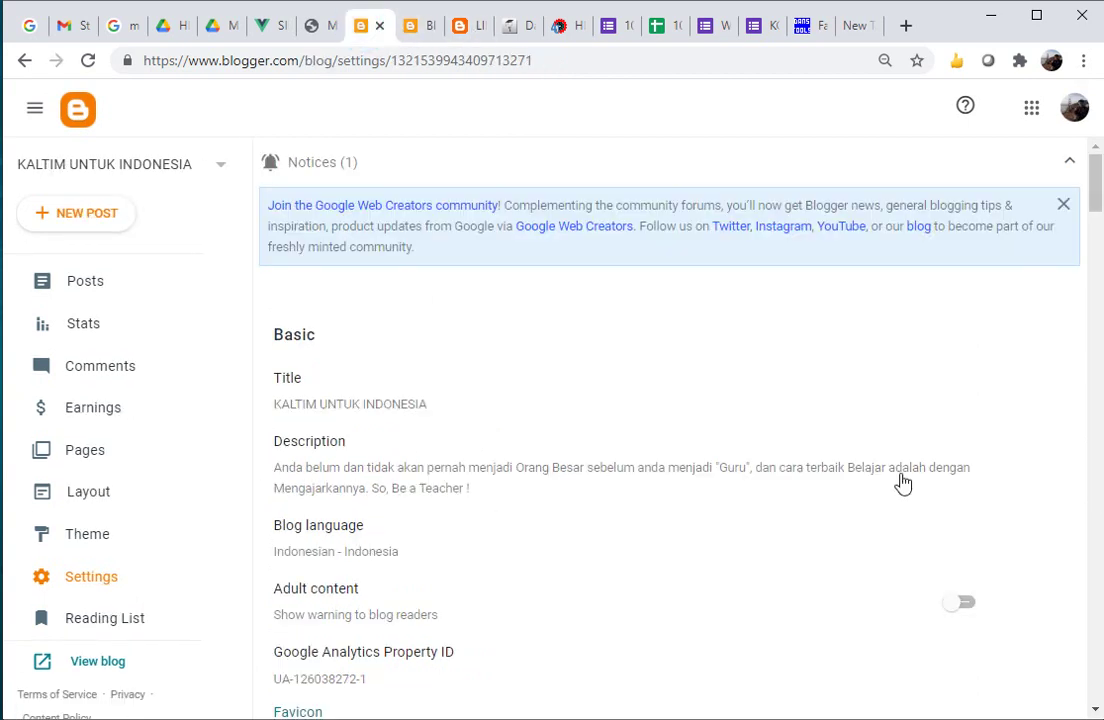
scroll(1096, 333, down, 15)
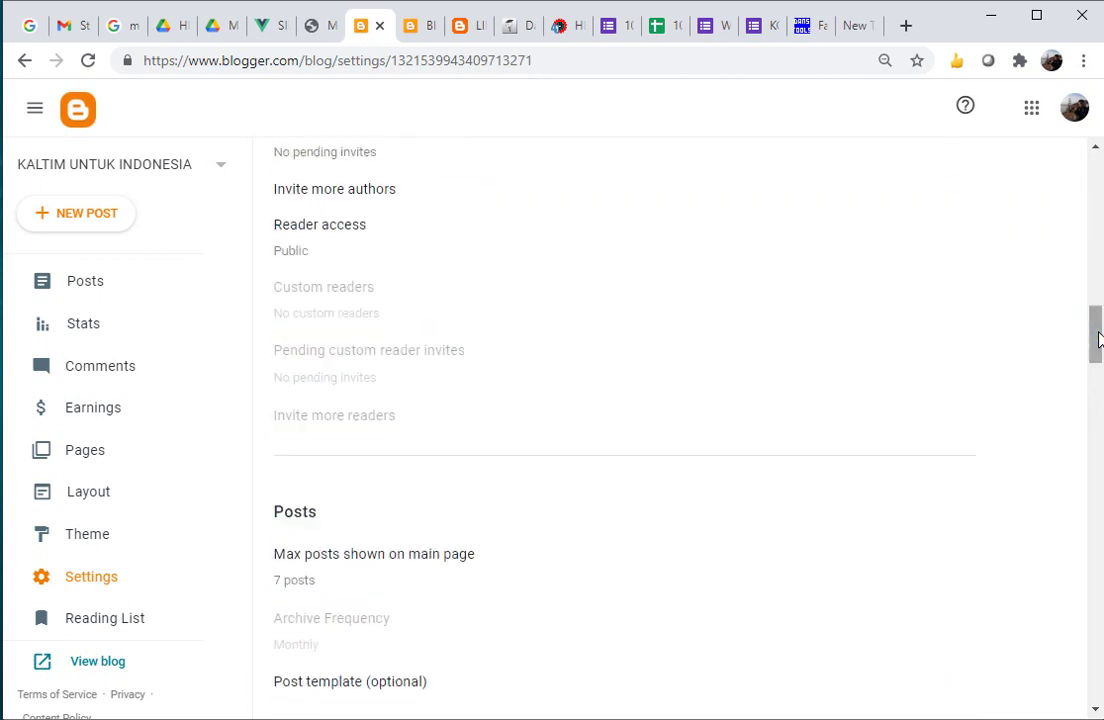
mouse_move(1096, 480)
mouse_down()
mouse_move(1094, 513)
mouse_move(1095, 480)
mouse_up()
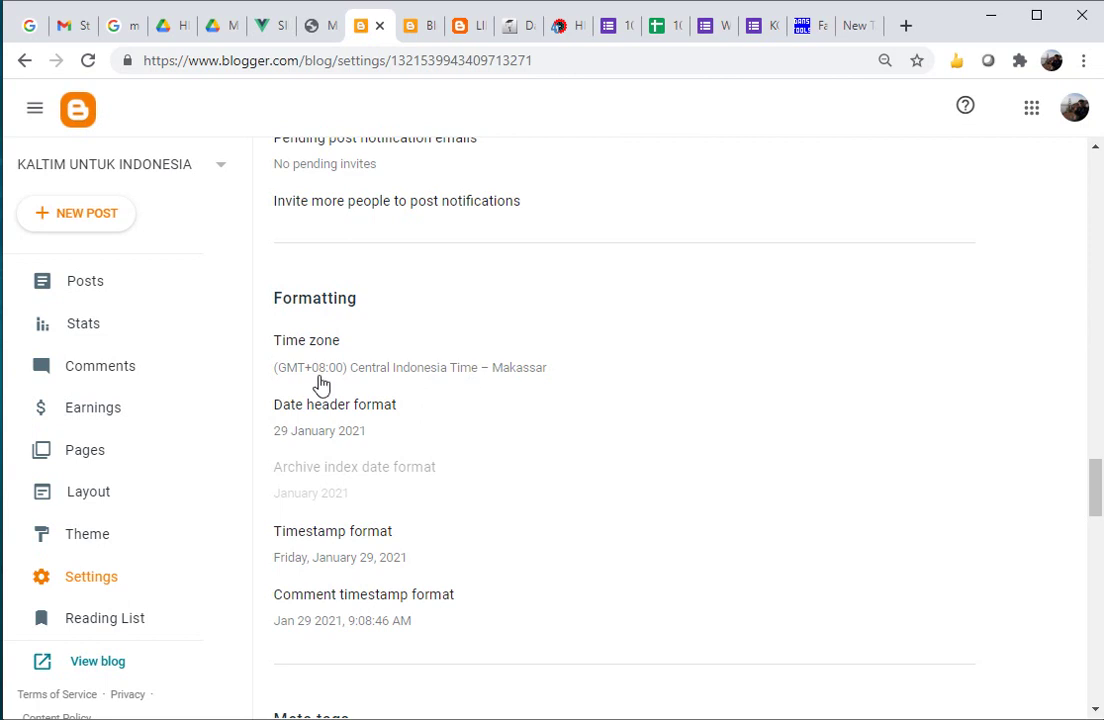
Set the LIBURAN BUKAN KALENG-KALENG blog's time zone to "(GMT+08:00) Waktu Indonesia Tengah – Makassar" and save it
click(418, 30)
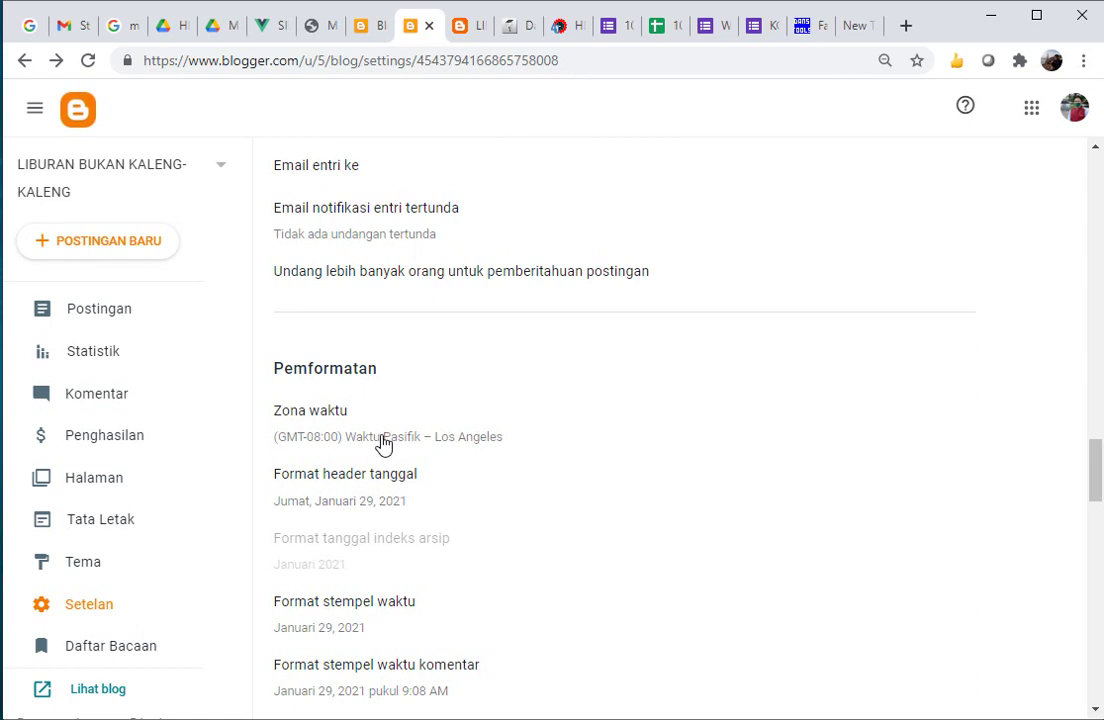
click(380, 444)
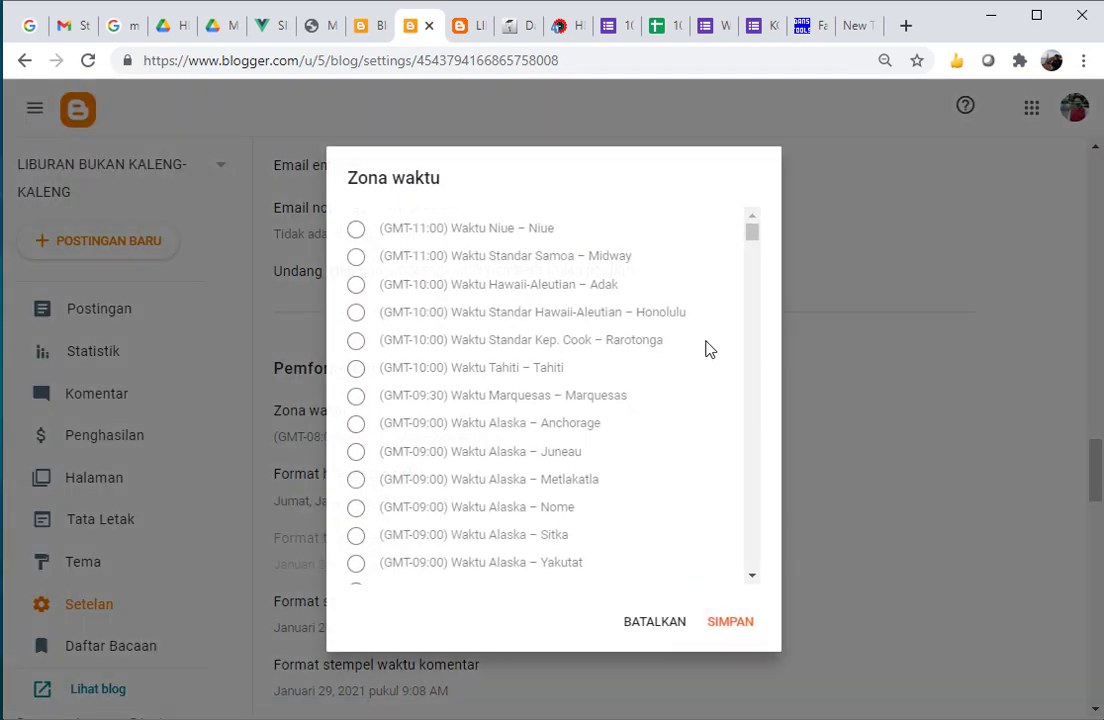
click(753, 457)
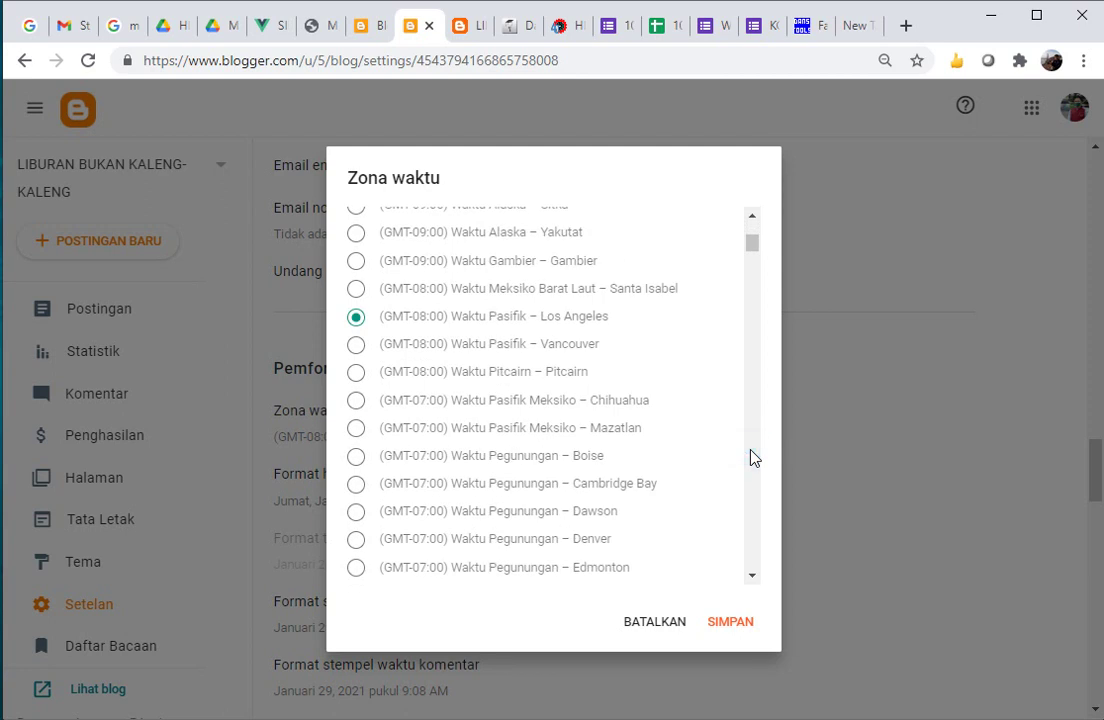
click(753, 457)
click(753, 457)
click(753, 457)
click(753, 457)
click(753, 457)
click(753, 457)
click(753, 457)
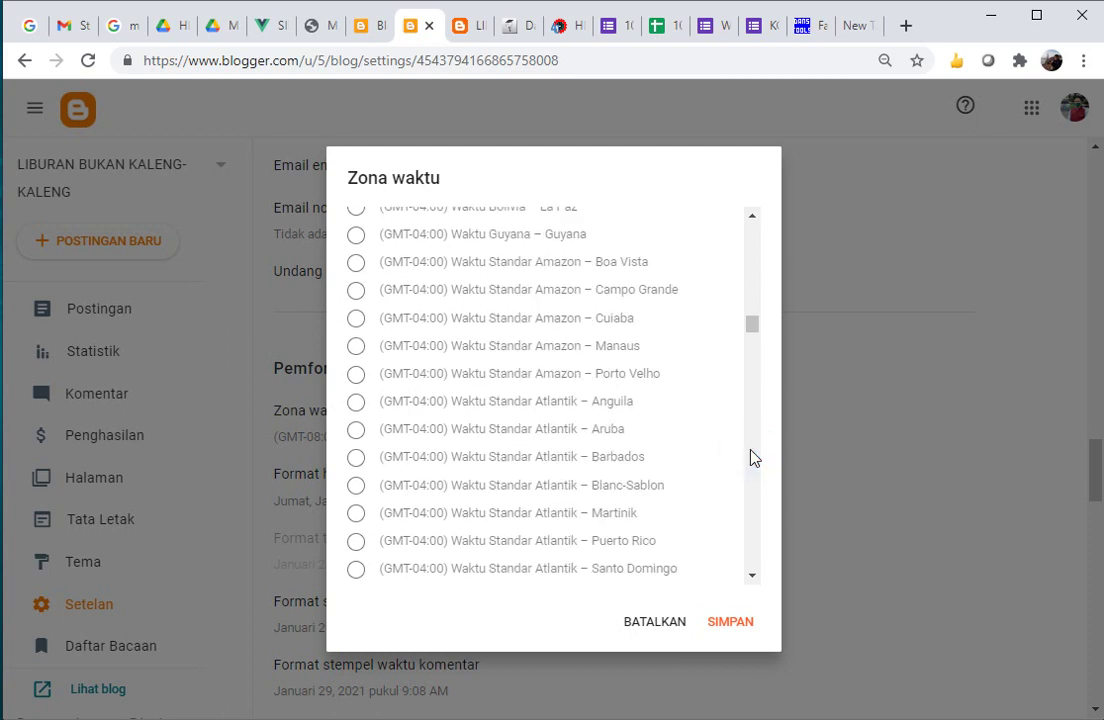
click(753, 457)
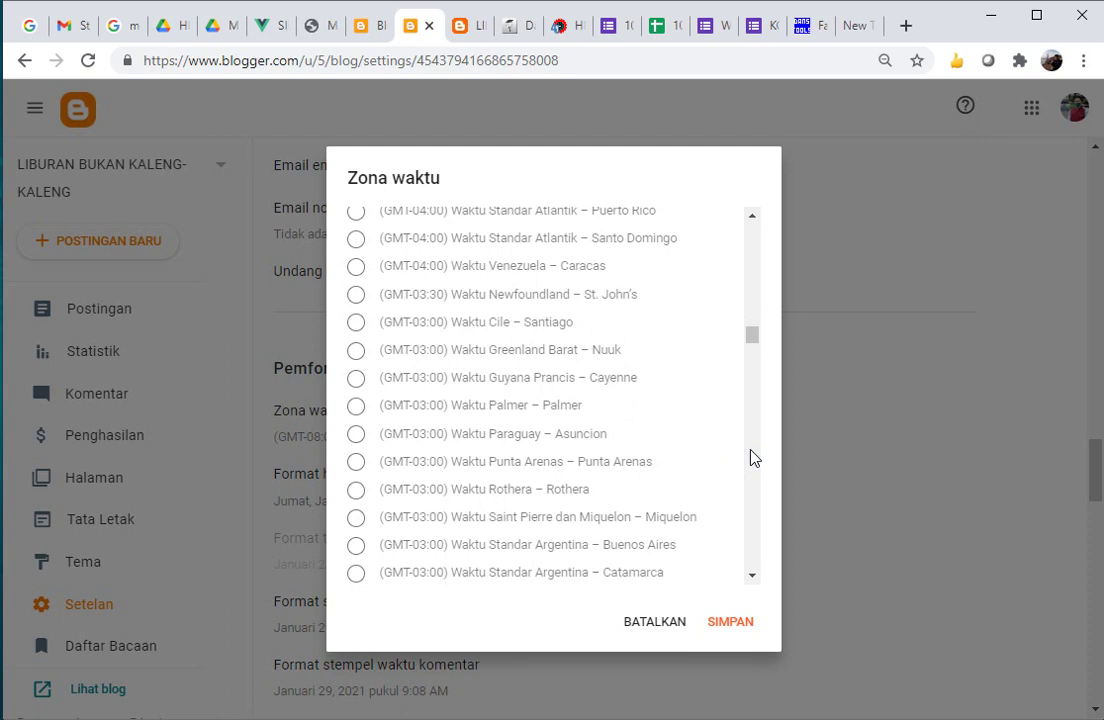
click(753, 457)
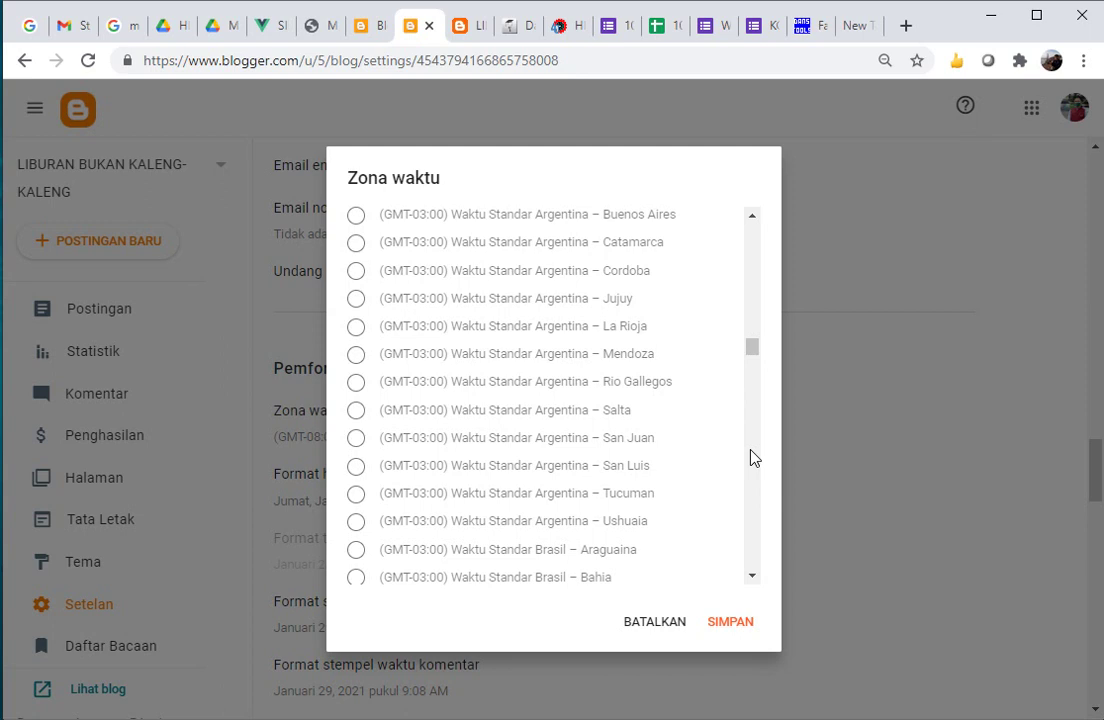
click(754, 458)
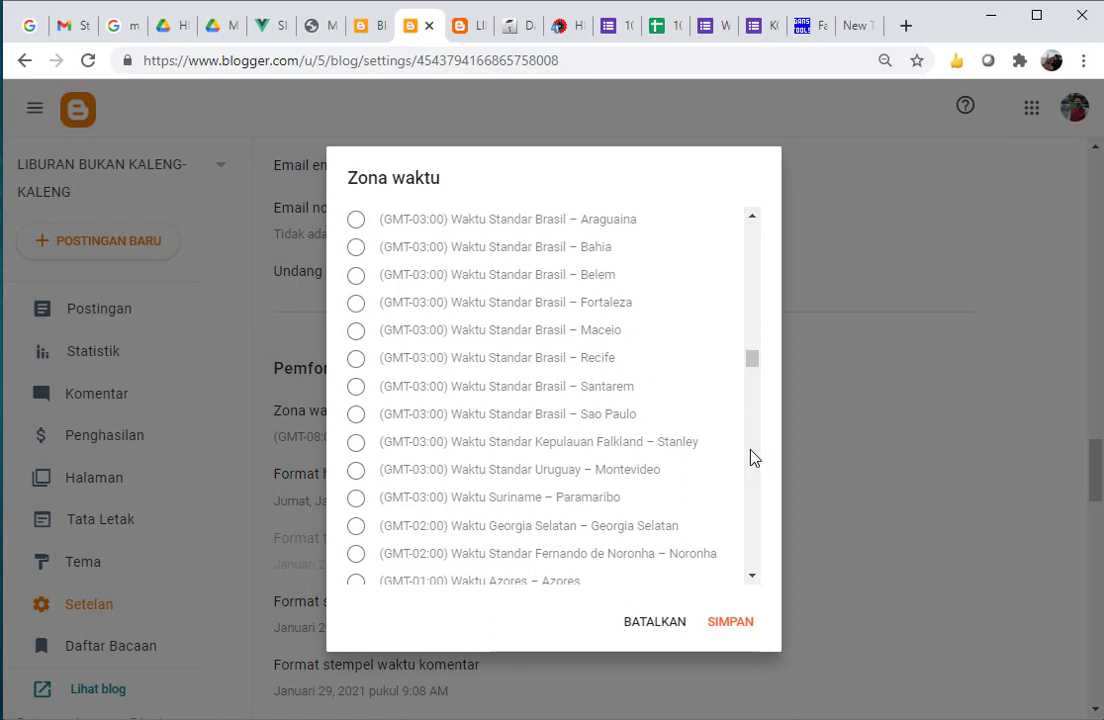
click(754, 458)
click(754, 458)
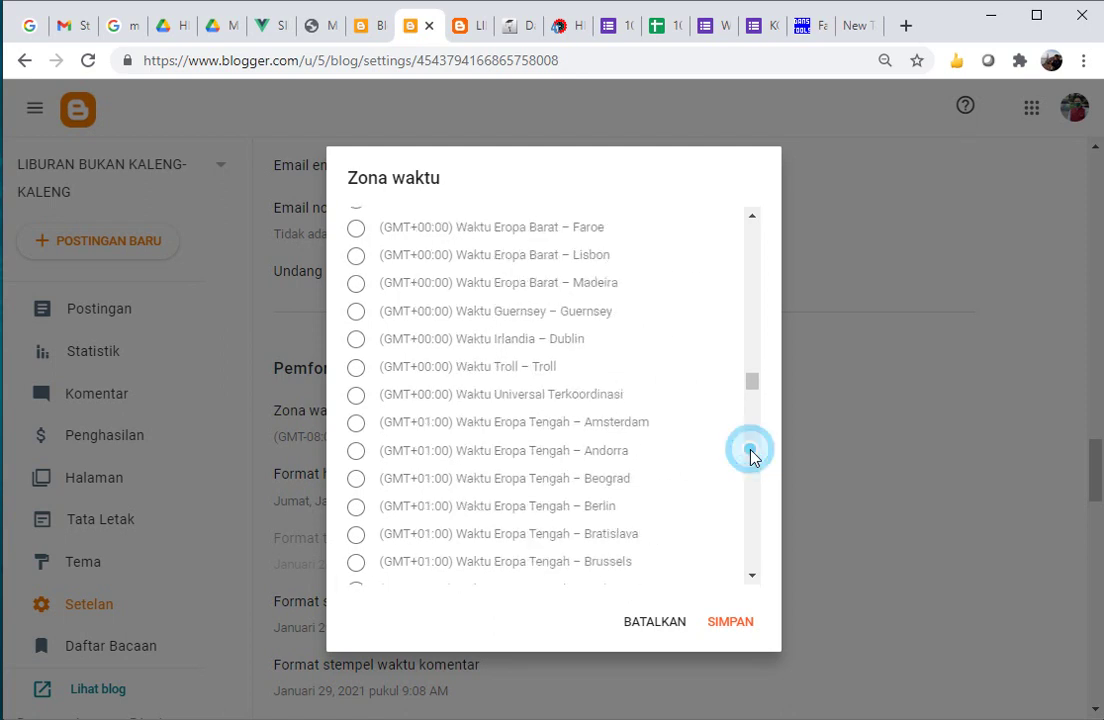
click(754, 458)
click(754, 458)
click(754, 458)
click(754, 458)
click(754, 458)
click(754, 458)
click(746, 485)
click(746, 493)
click(751, 495)
click(752, 509)
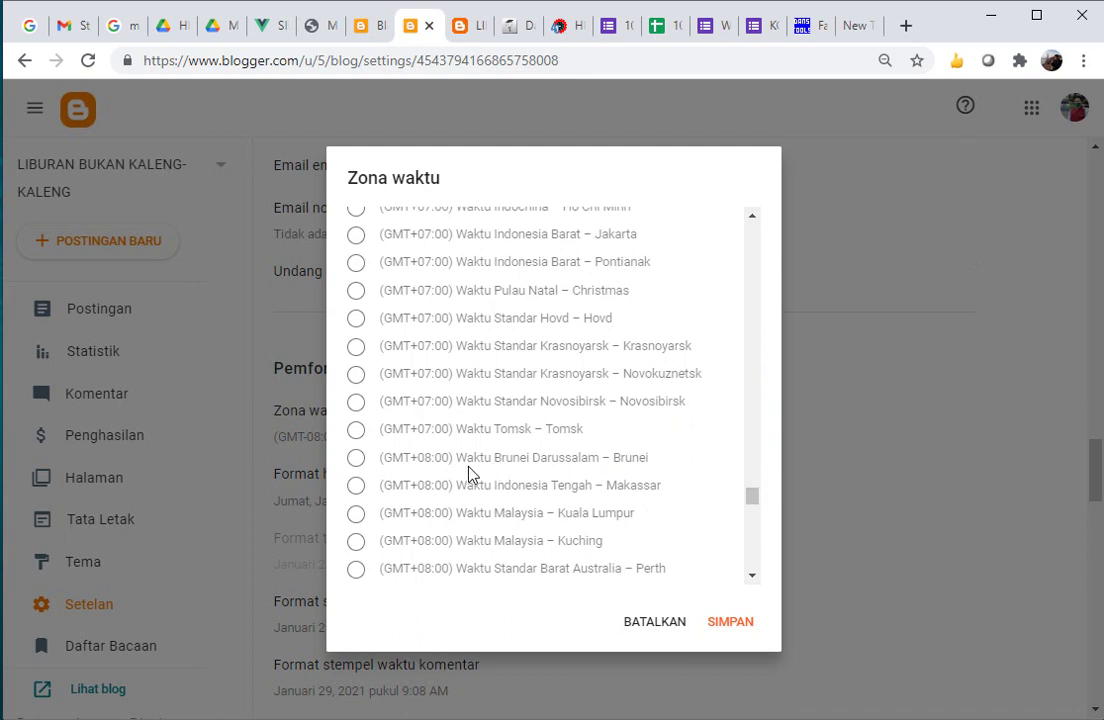
click(358, 488)
click(752, 579)
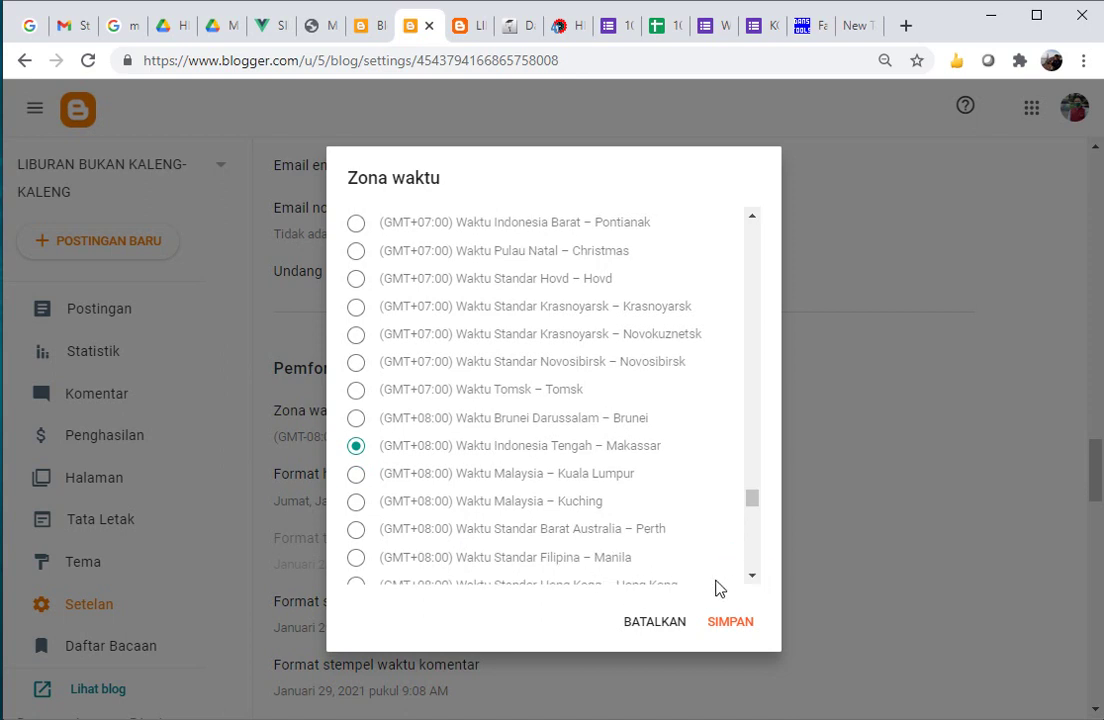
click(754, 580)
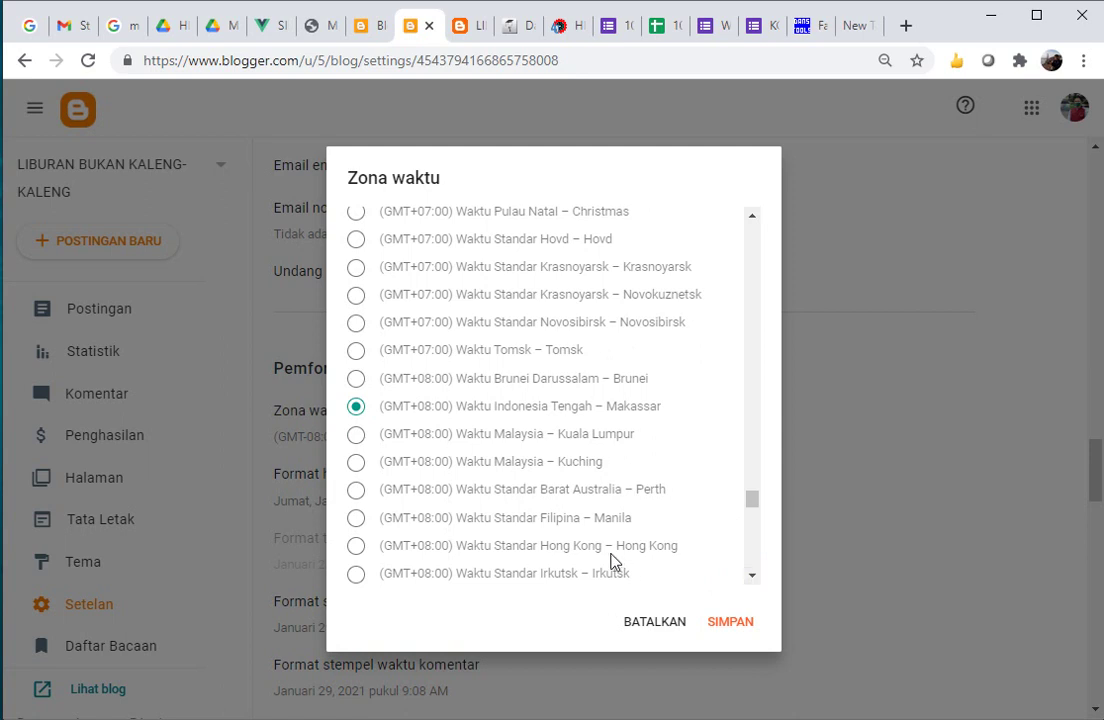
click(718, 622)
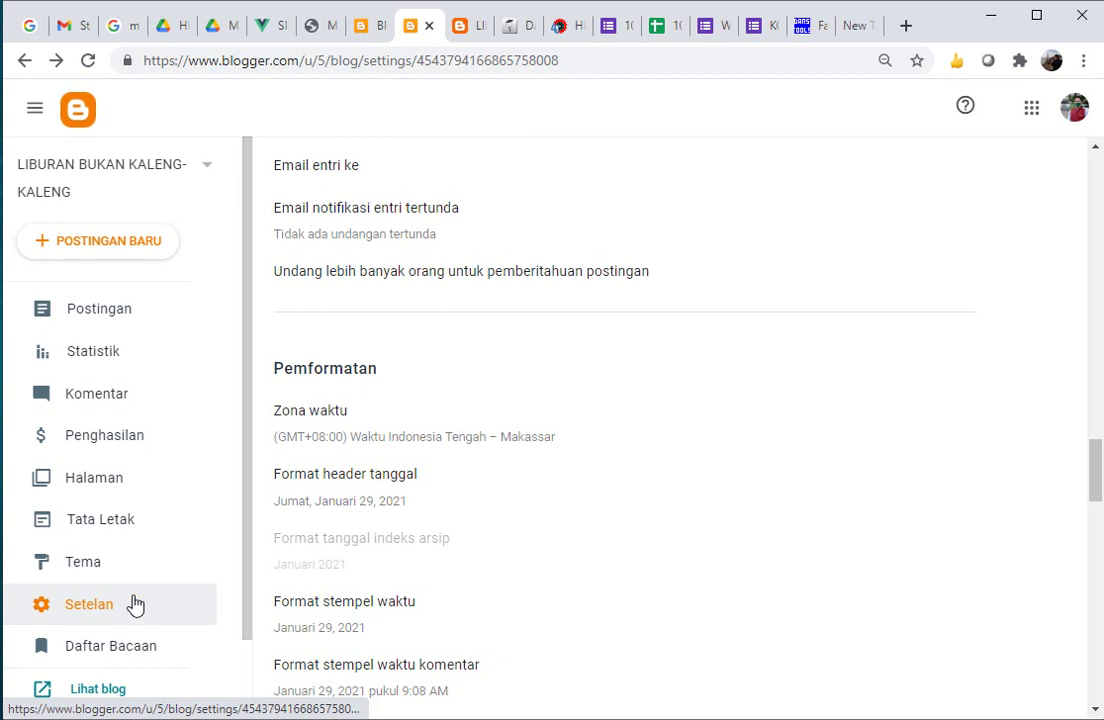
Review the date formats, then compare the blog address and custom domain settings with those of the KALTIM UNTUK INDONESIA blog
drag(1096, 488, 1095, 517)
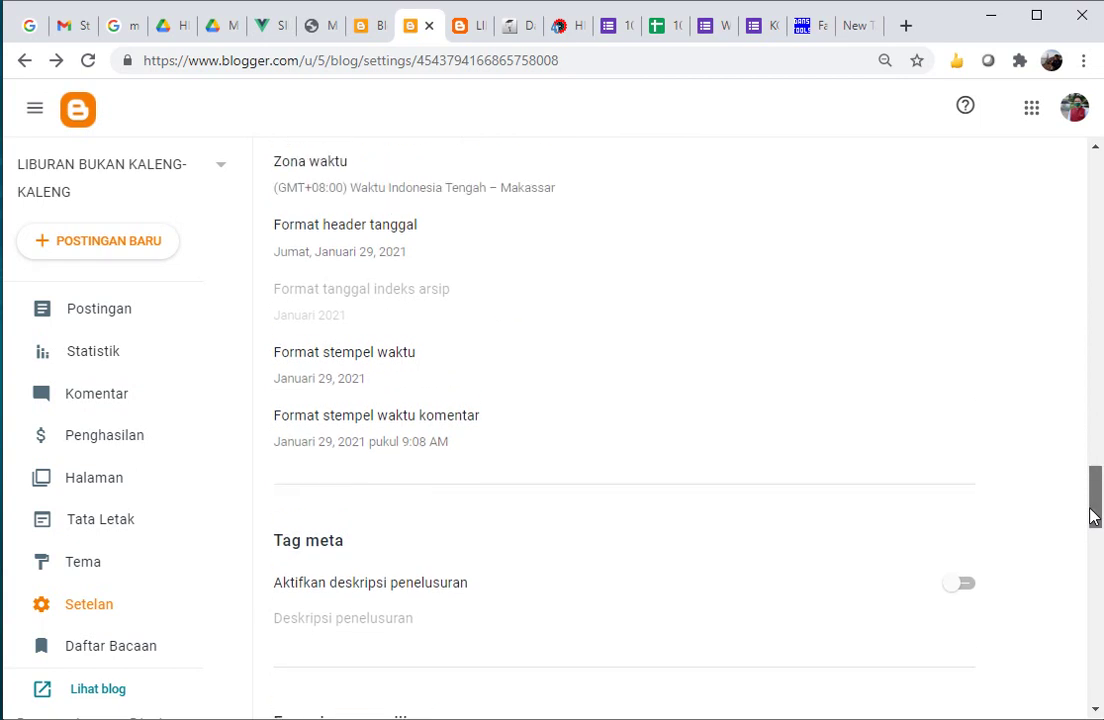
drag(1095, 517, 1094, 511)
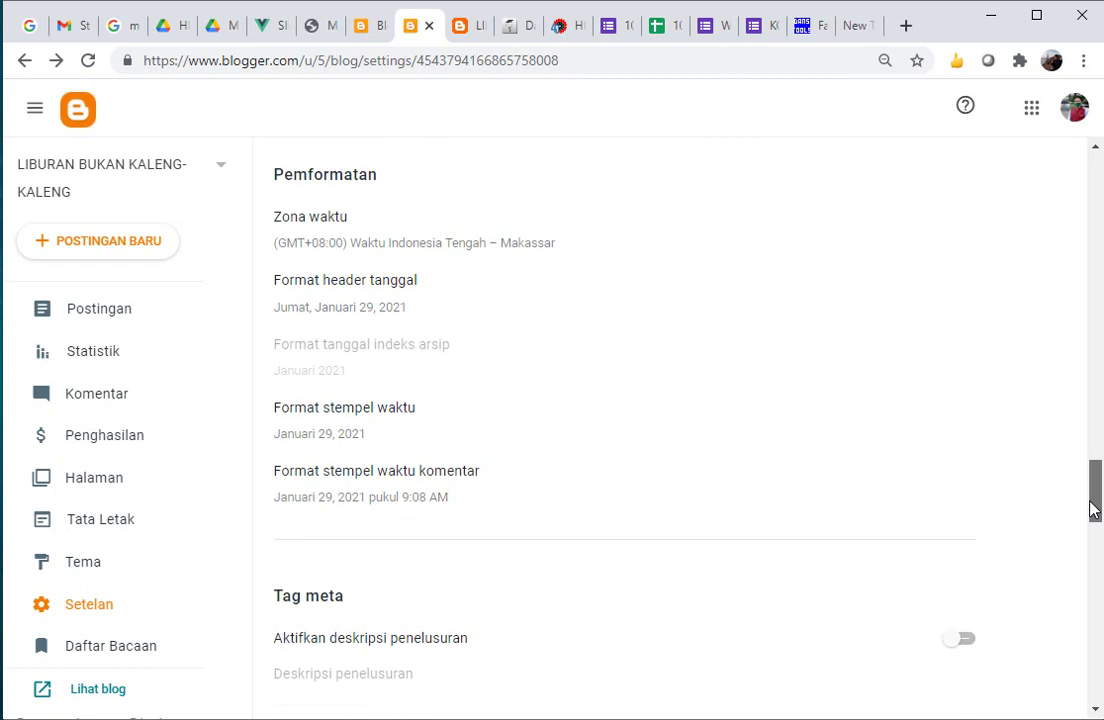
drag(1092, 510, 1052, 256)
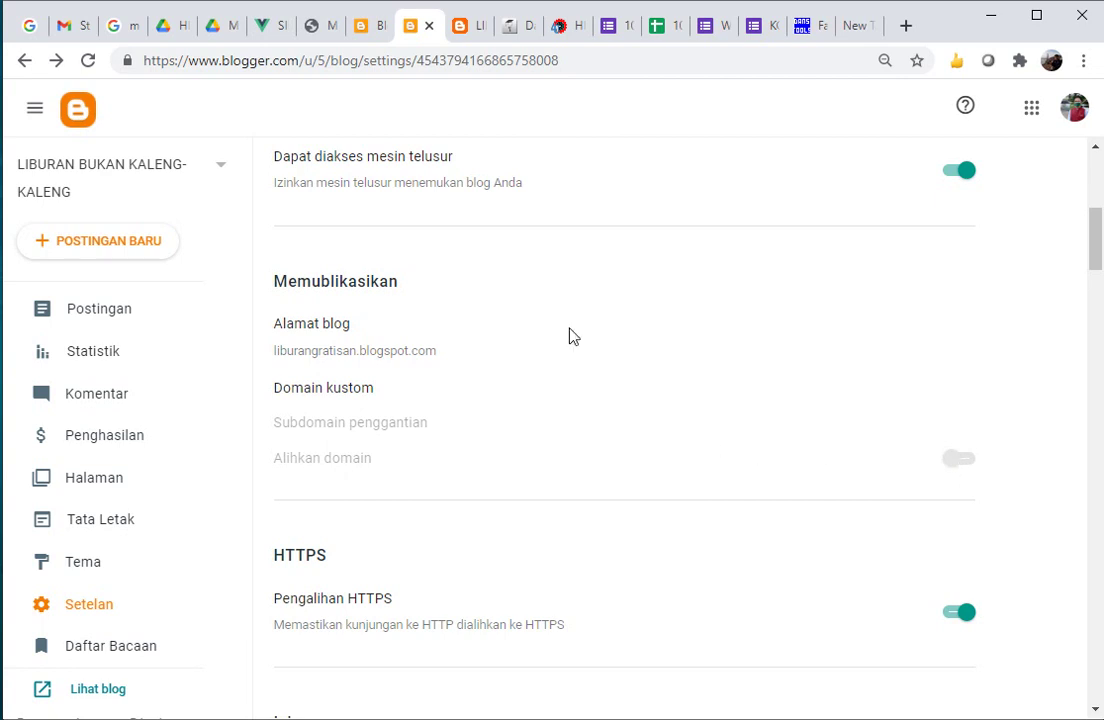
click(363, 38)
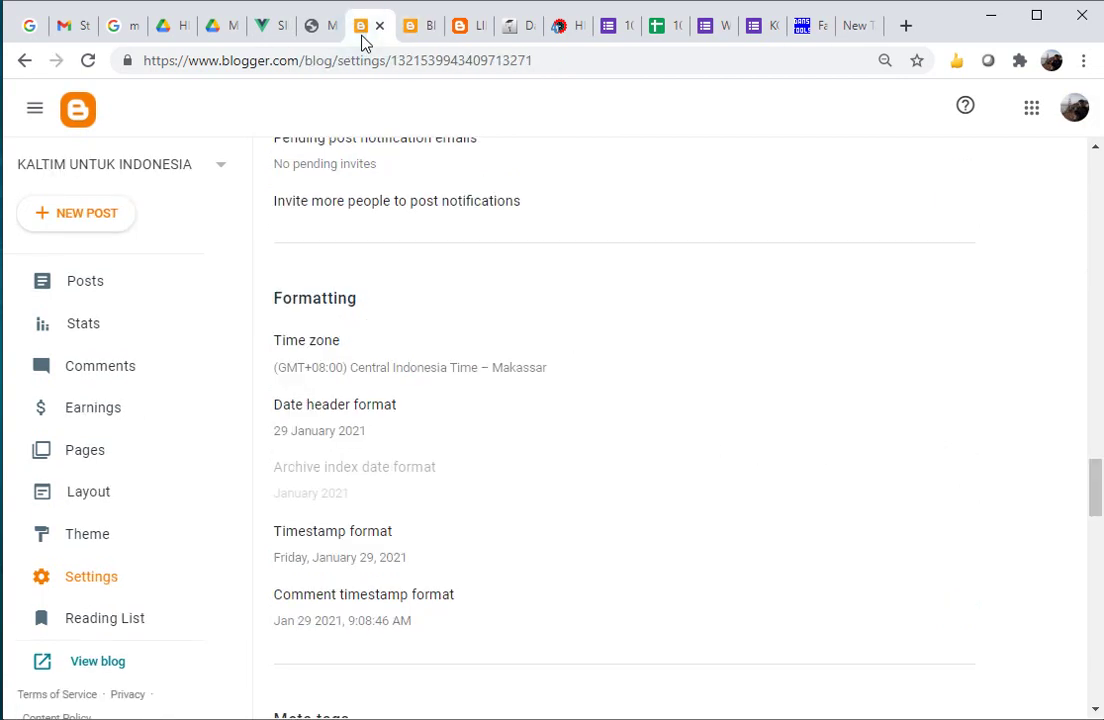
drag(1092, 495, 1098, 269)
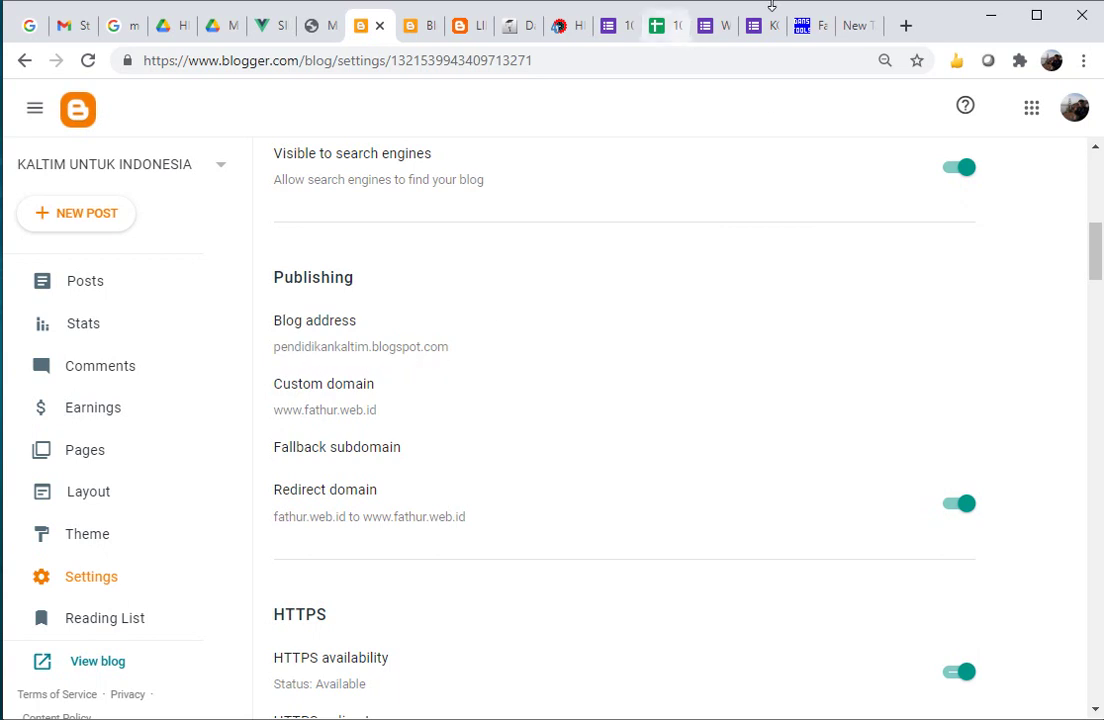
Open pendidikankaltim.blogspot.com in an empty browser tab to check which domain it leads to
click(855, 28)
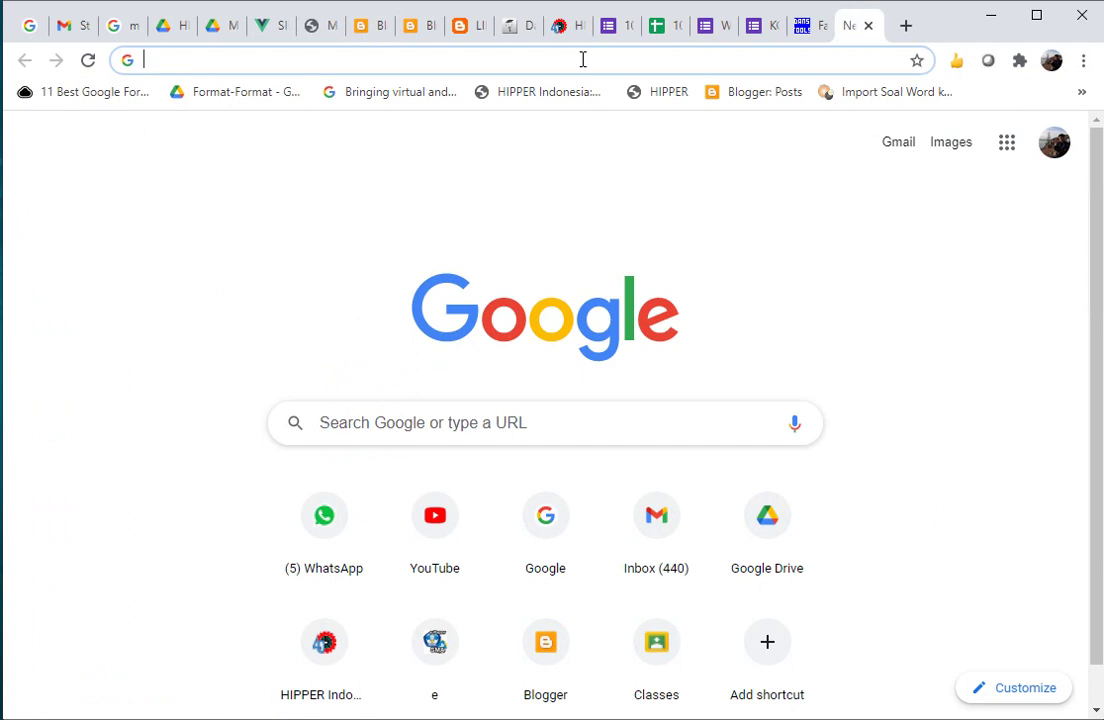
text(pendidikankaltim.blogspot.com)
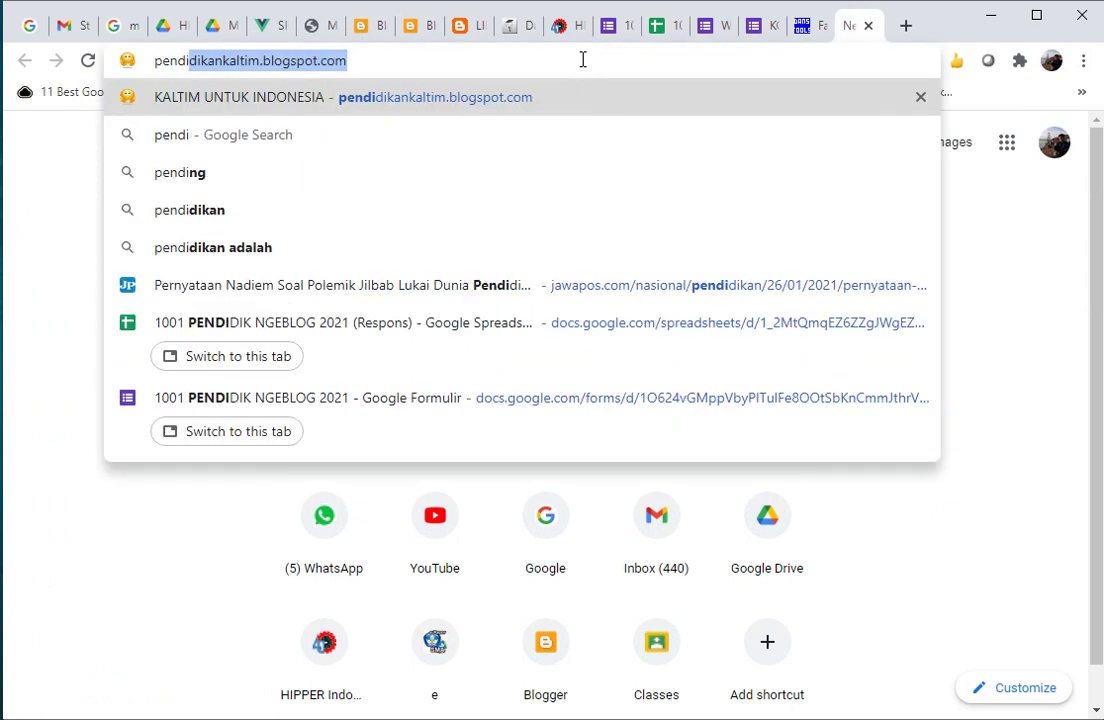
key(Right)
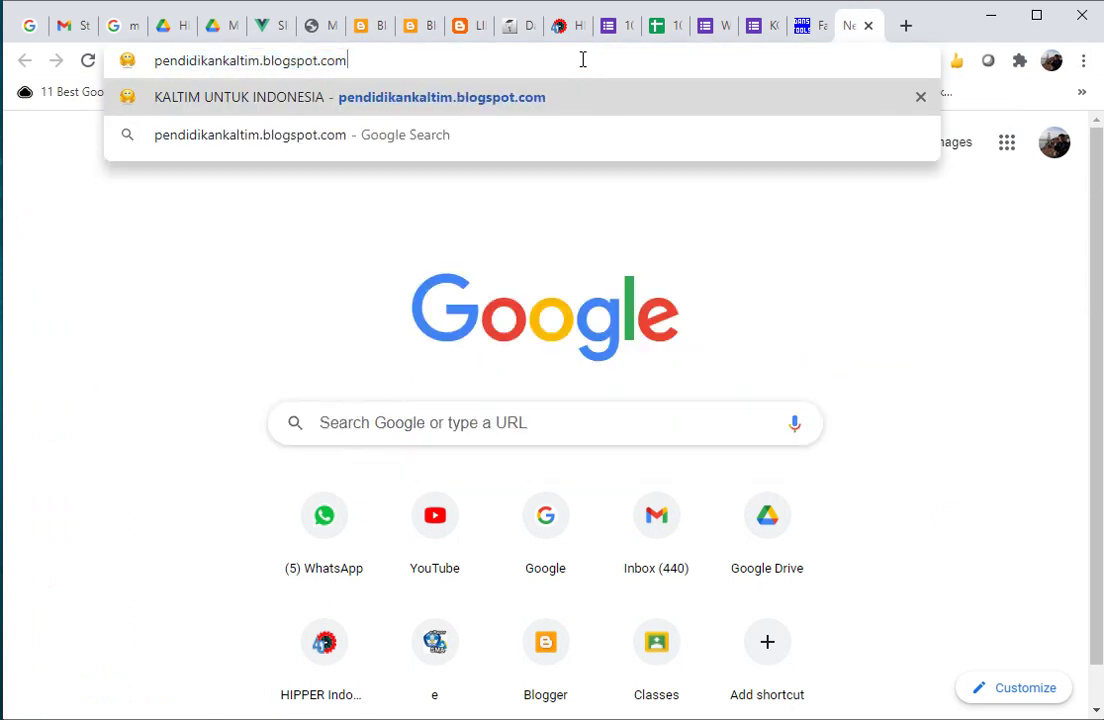
key(Return)
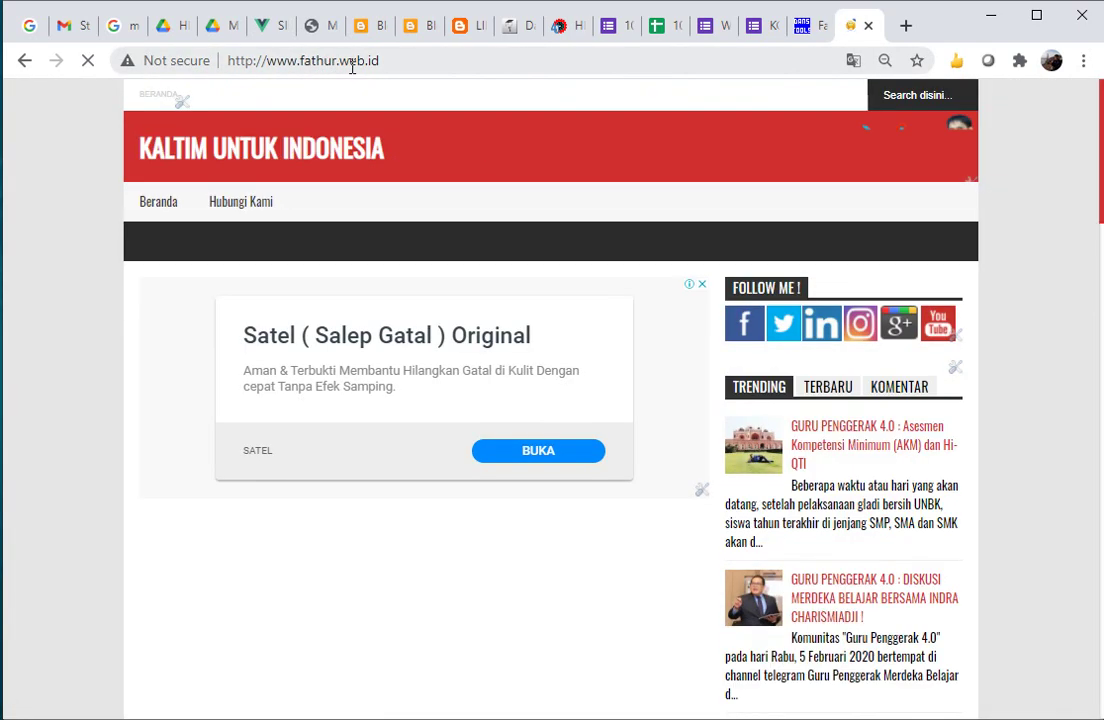
Inspect the LIBURAN BUKAN KALENG-KALENG blog's admins and authors in the permission settings, cancelling without changes
click(420, 27)
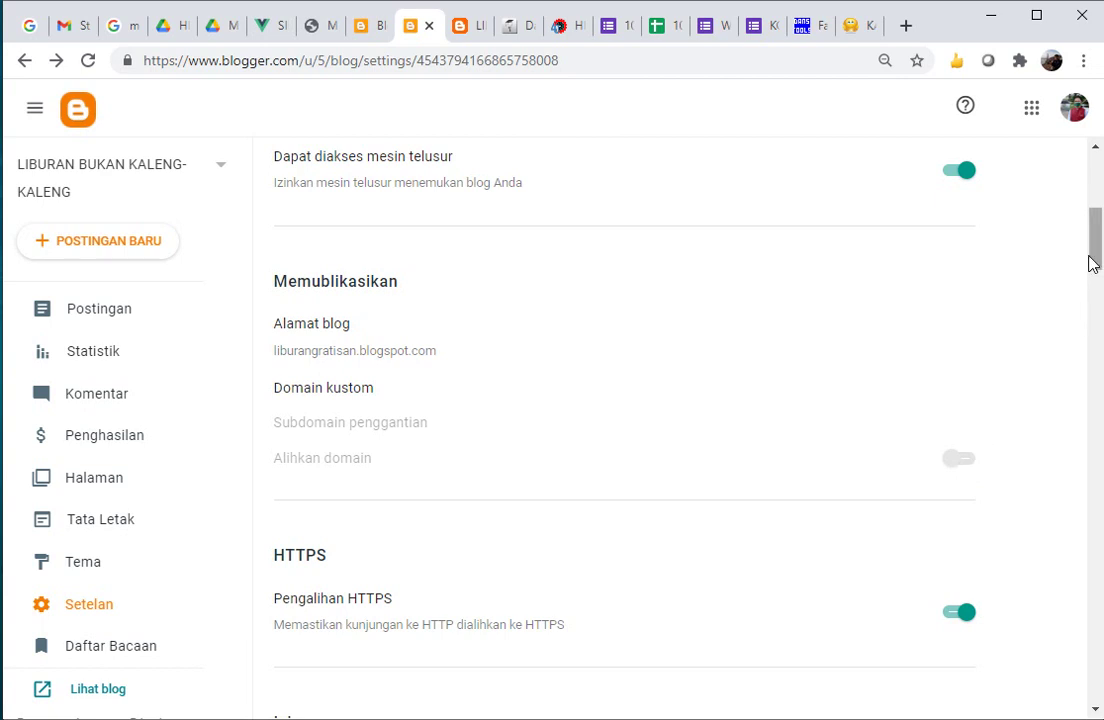
drag(1092, 263, 1088, 313)
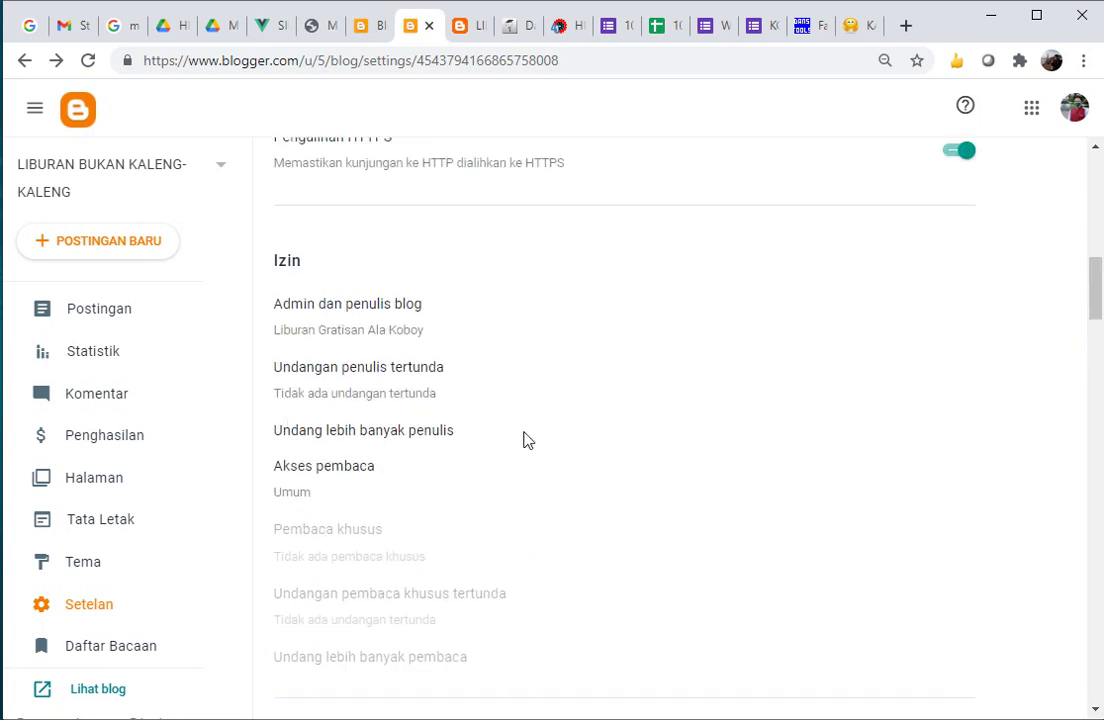
click(375, 332)
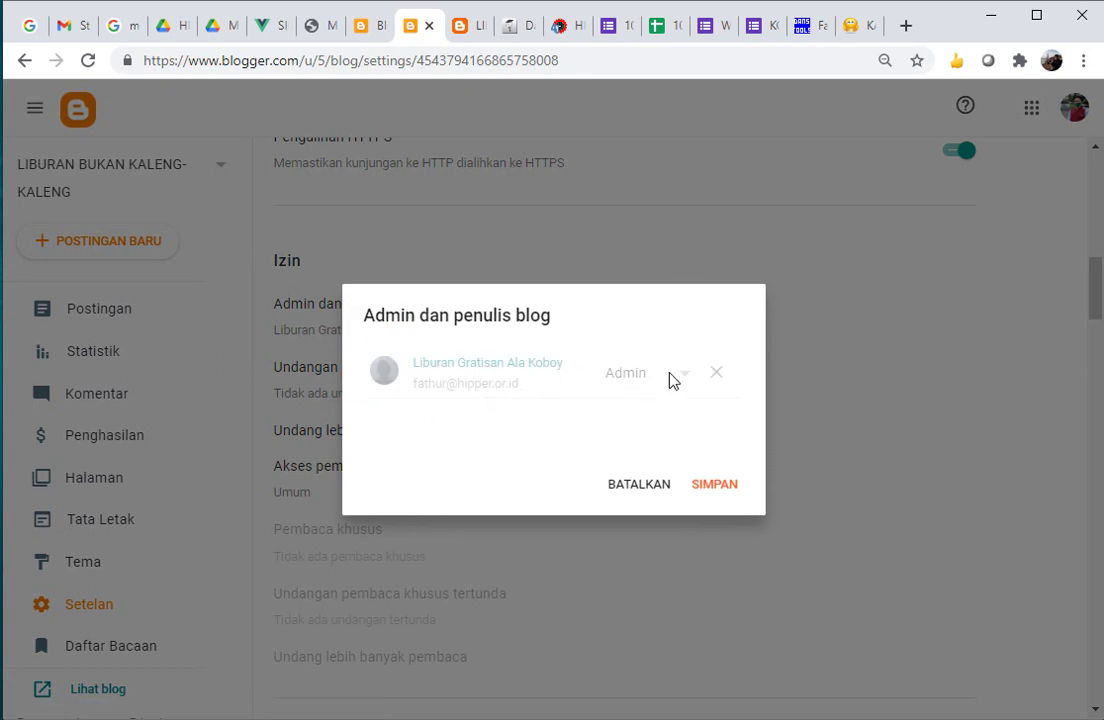
click(654, 484)
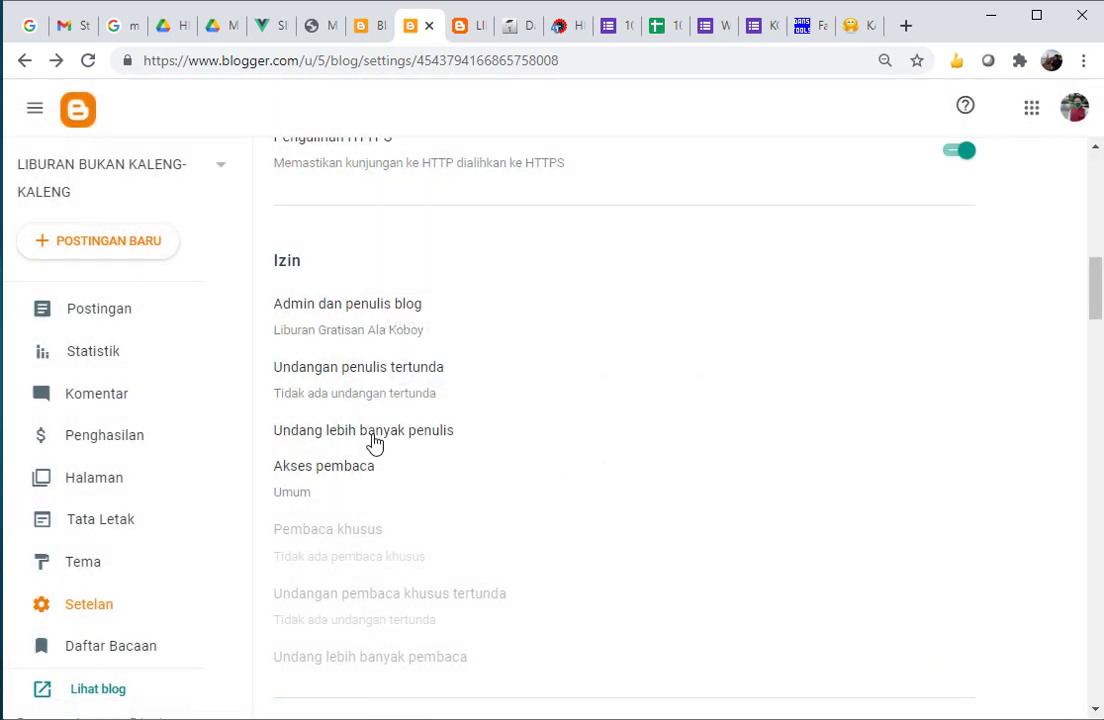
Open the form for inviting more authors, examine its email field, and cancel the invitation
click(375, 440)
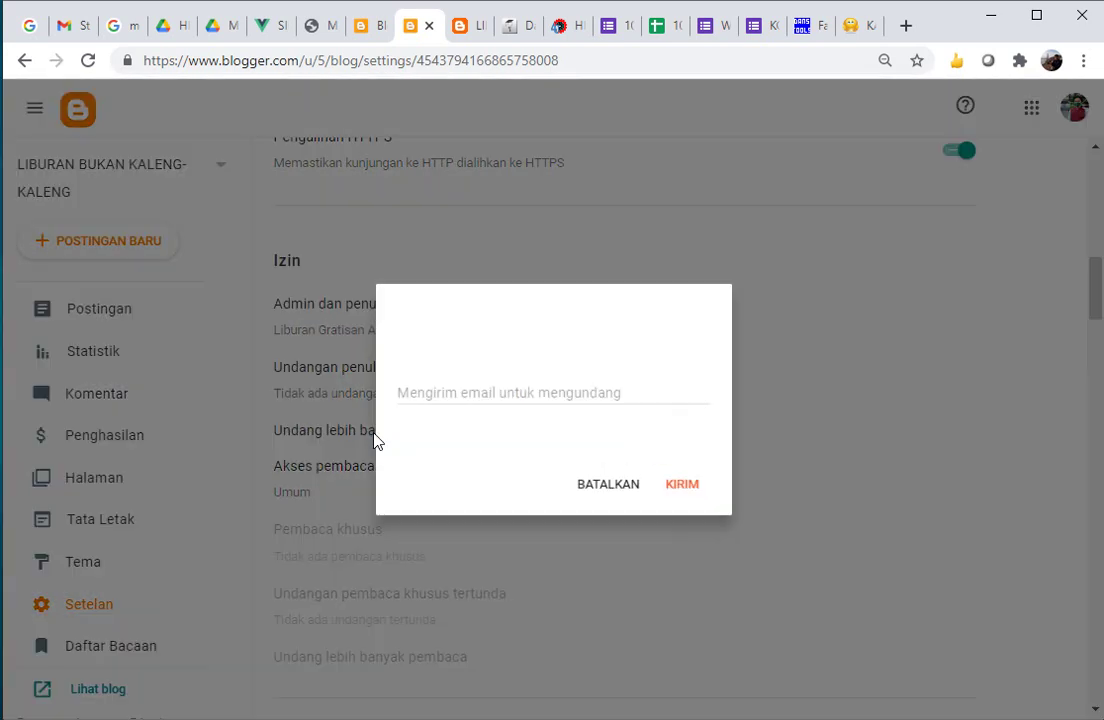
click(452, 390)
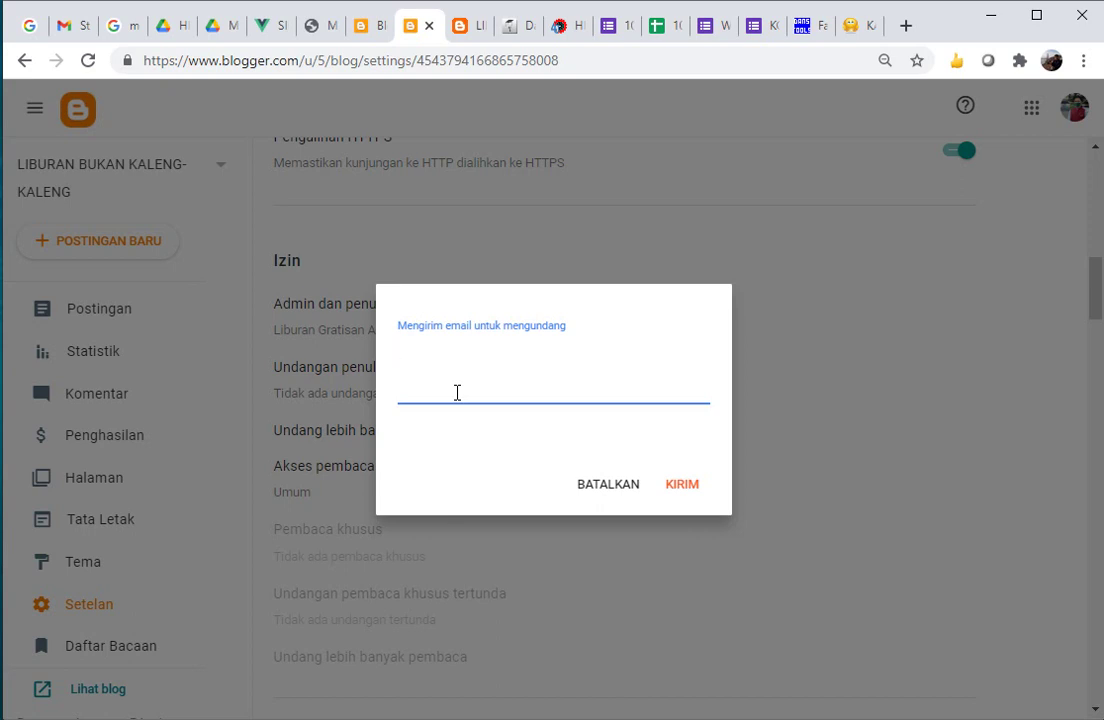
click(612, 490)
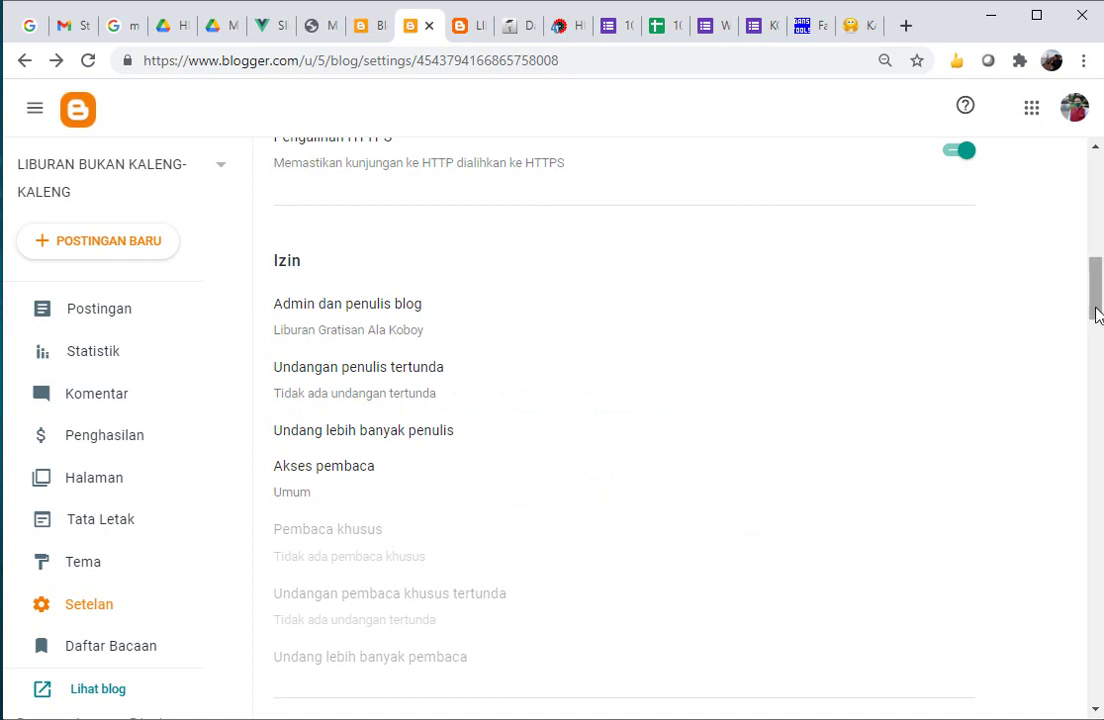
Skim the blog's remaining settings and review its statistics, including the view totals, traffic chart and per-post views
scroll(1096, 310, up, 1)
drag(1096, 310, 1094, 268)
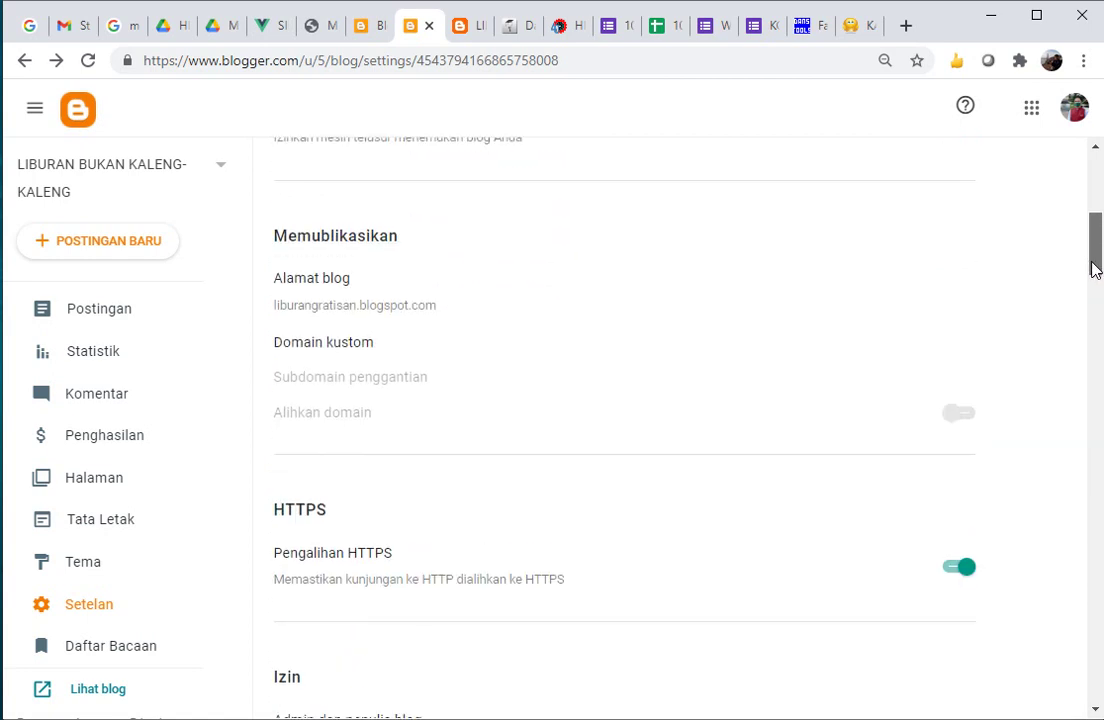
drag(1094, 268, 1033, 609)
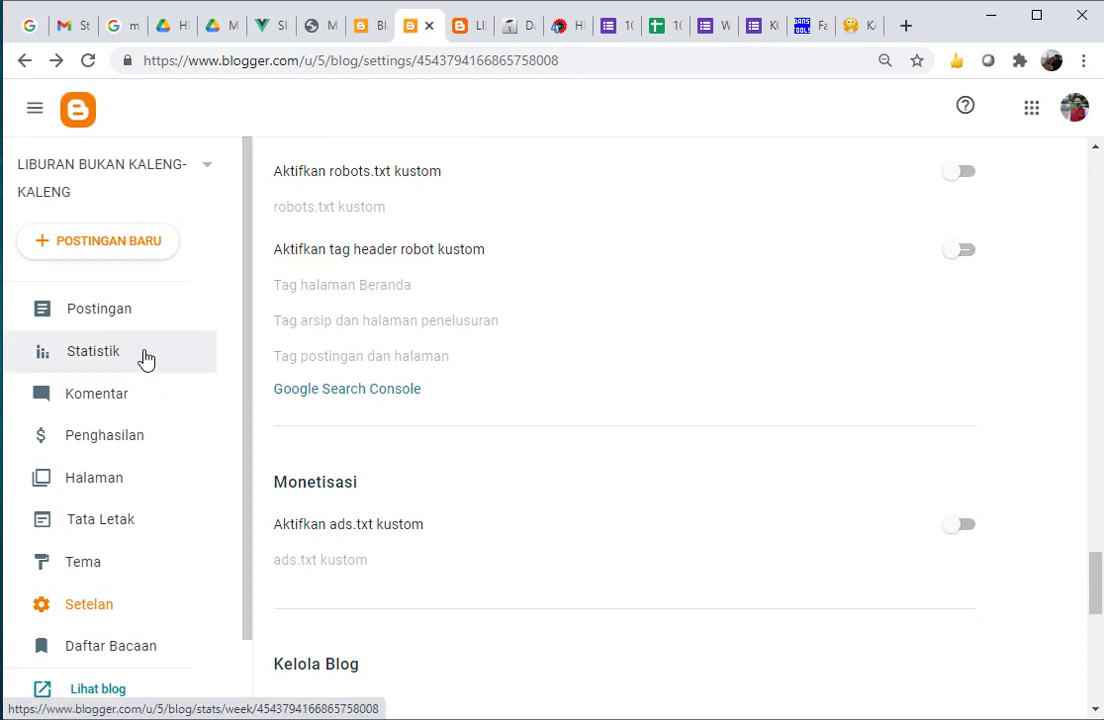
click(104, 360)
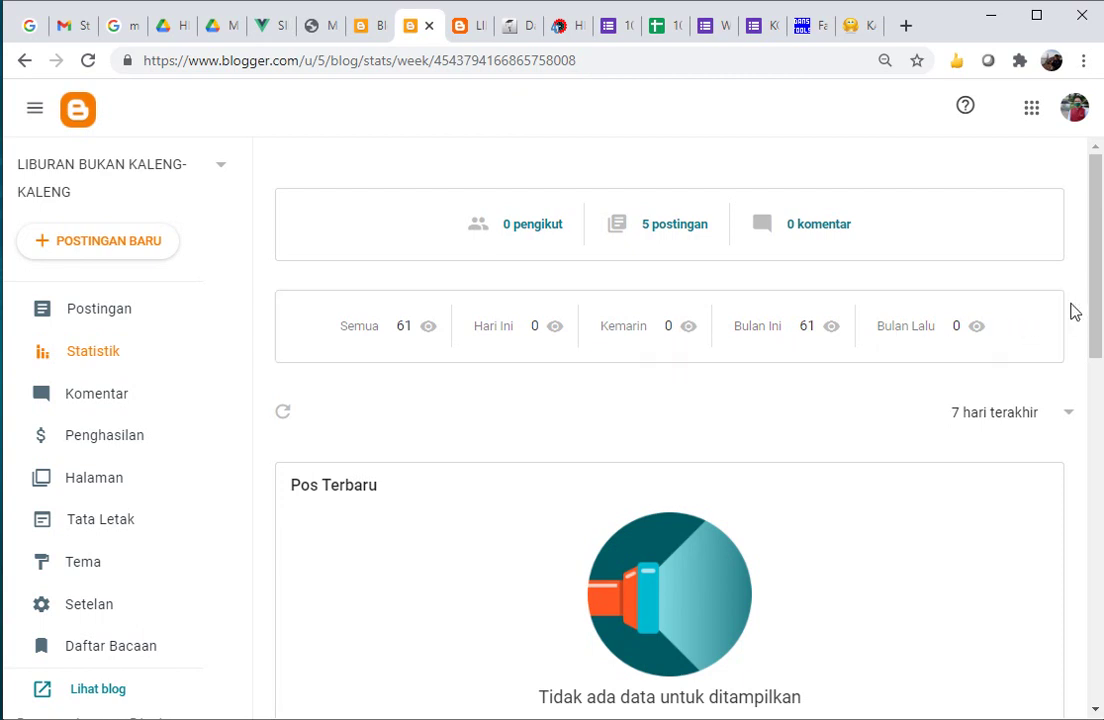
drag(1092, 315, 1055, 387)
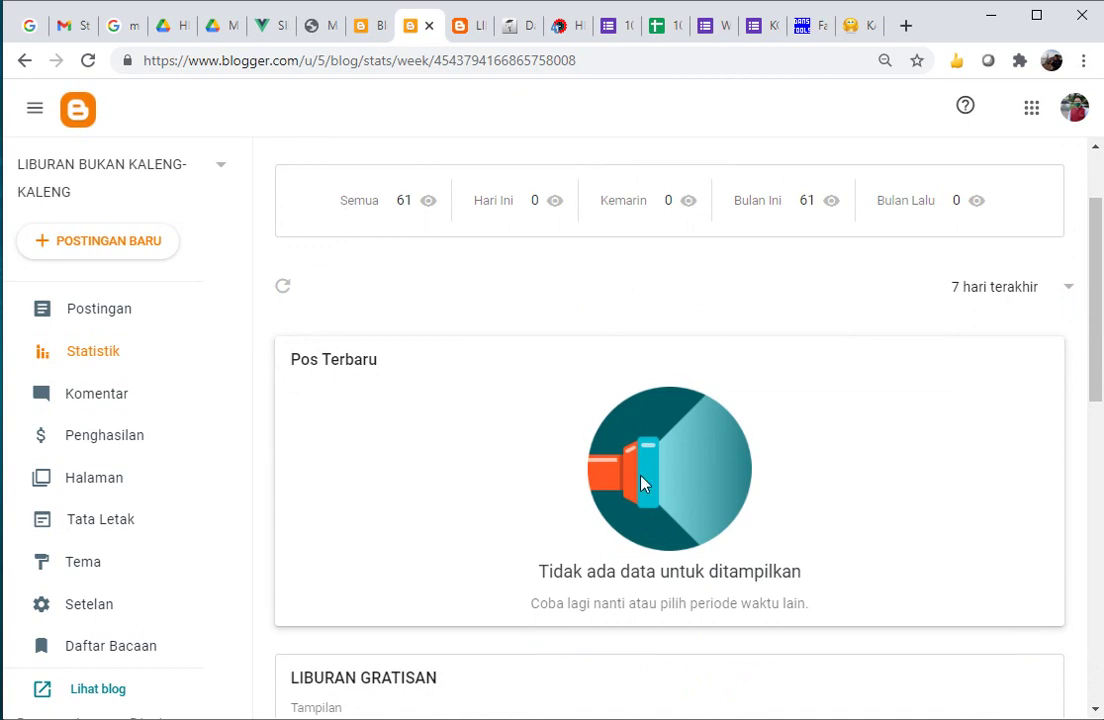
drag(1097, 363, 1069, 574)
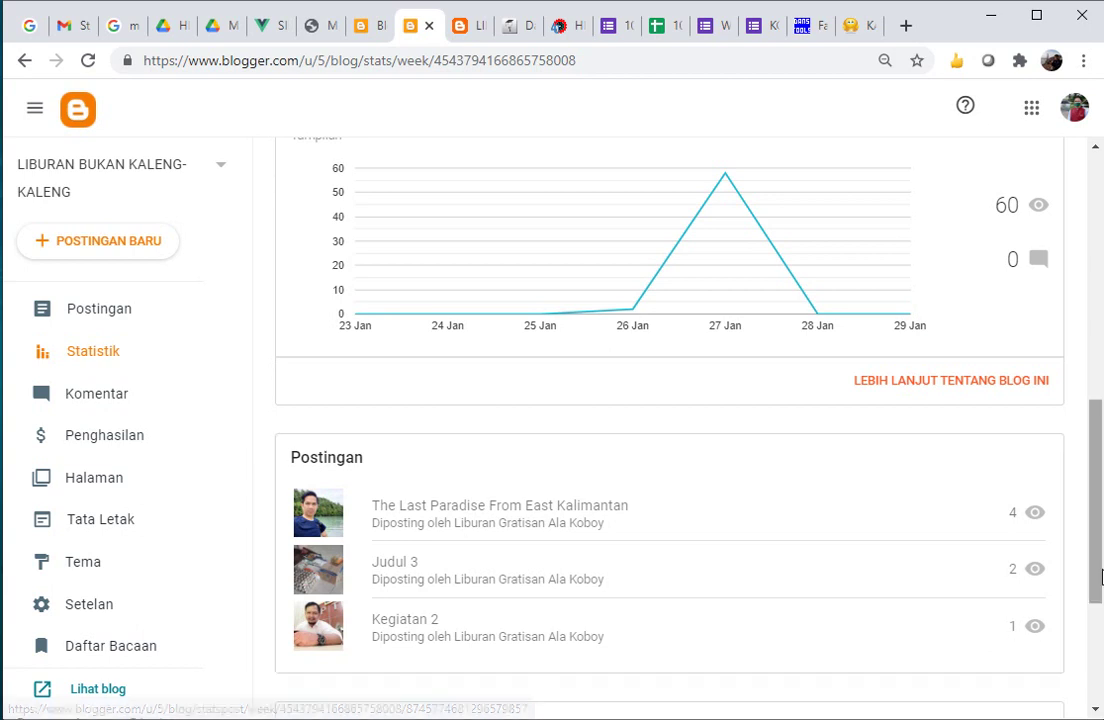
drag(1097, 579, 1093, 322)
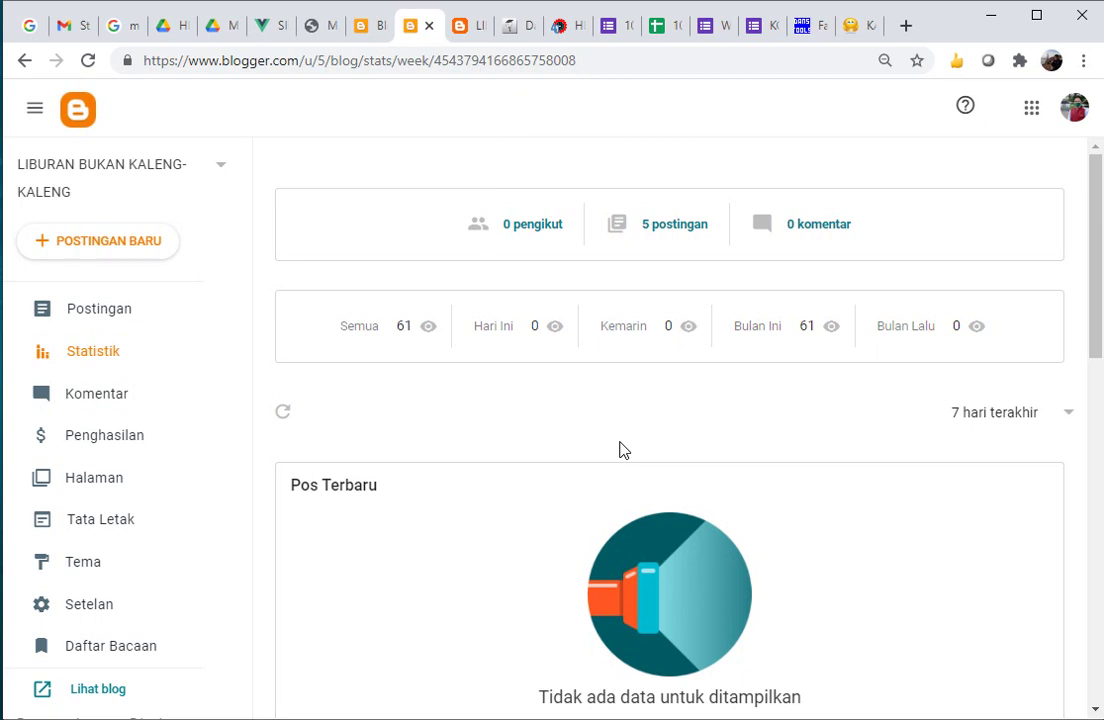
Open the LIBURAN BUKAN KALENG-KALENG blog's earnings page and refer to the KALTIM UNTUK INDONESIA blog's dashboard for comparison
click(108, 447)
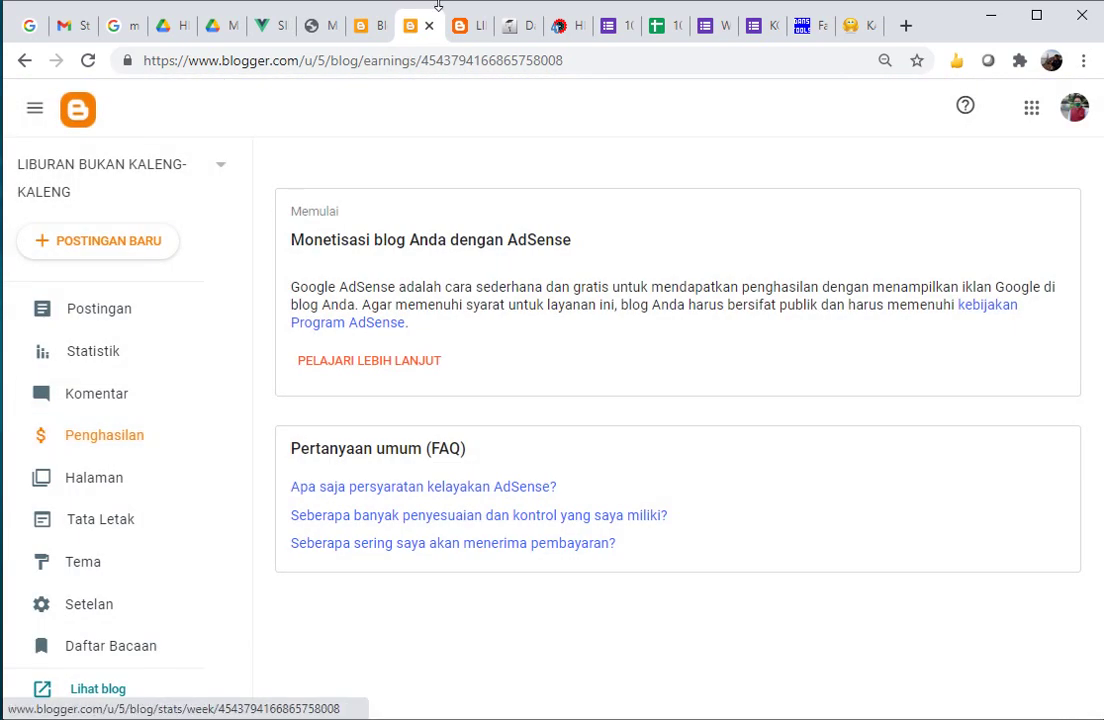
click(366, 27)
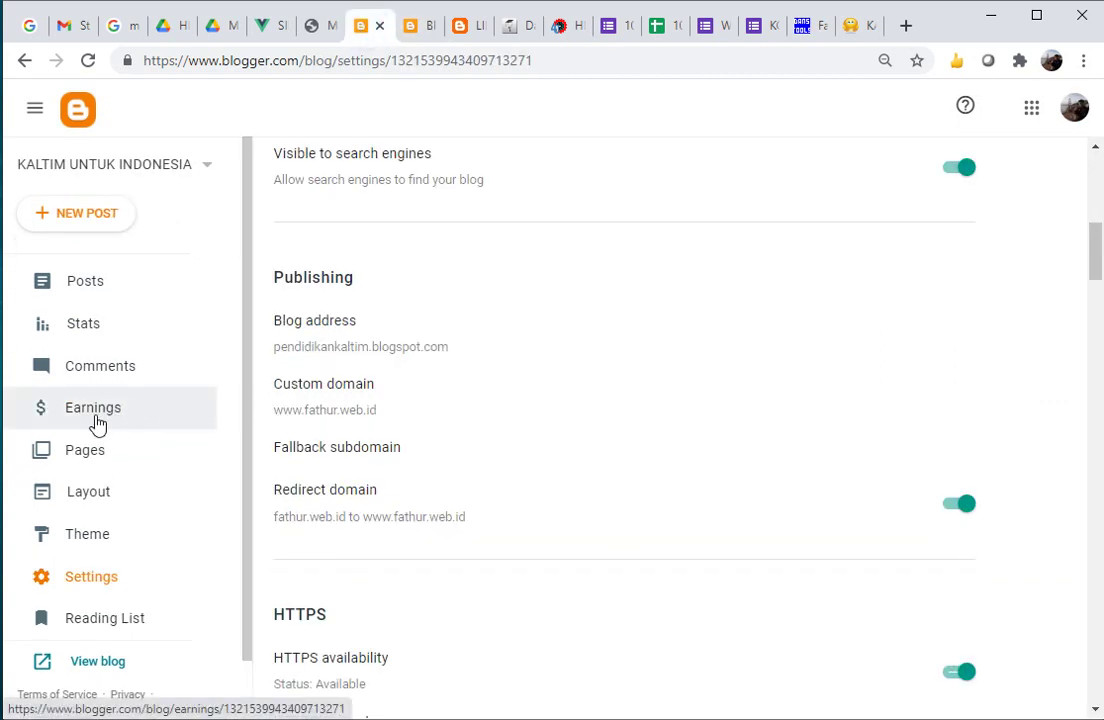
click(420, 27)
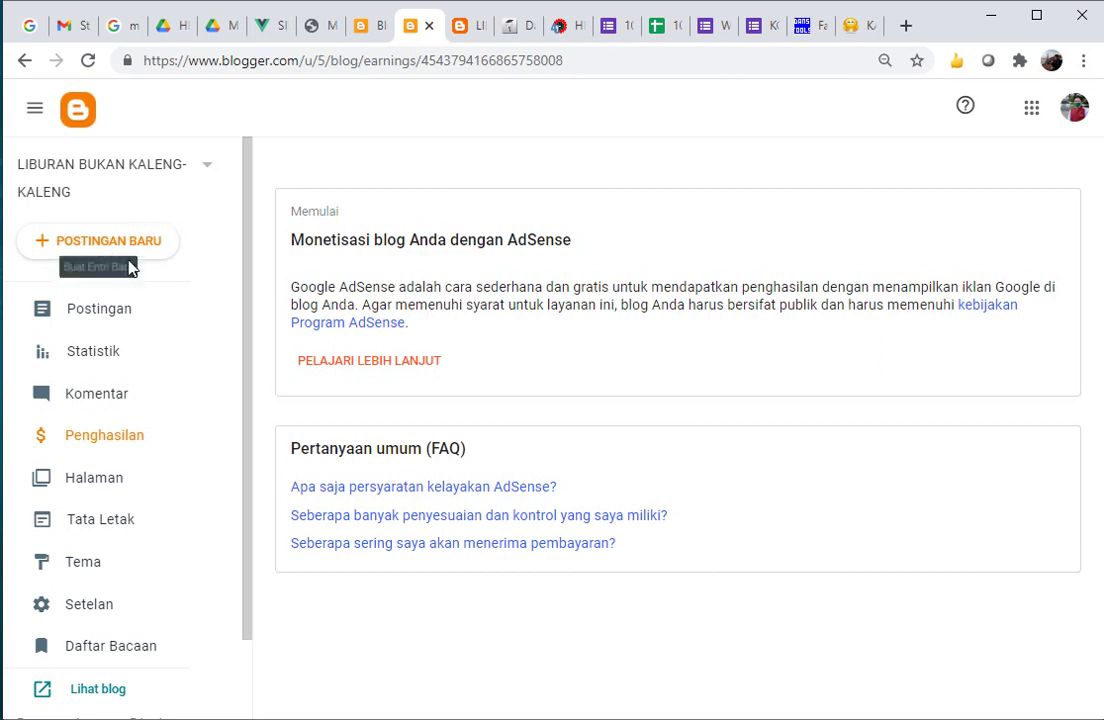
Copy the published blog's address, liburangratisan.blogspot.com, and return to its earnings page
click(461, 30)
click(400, 62)
key(ctrl+c)
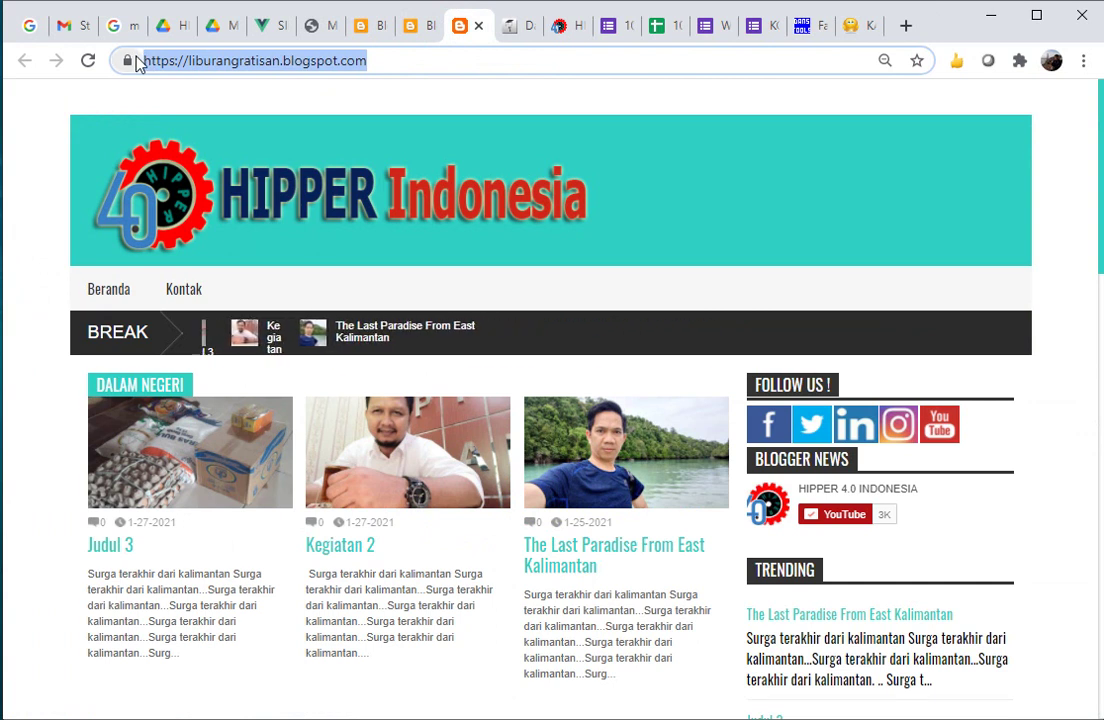
click(416, 30)
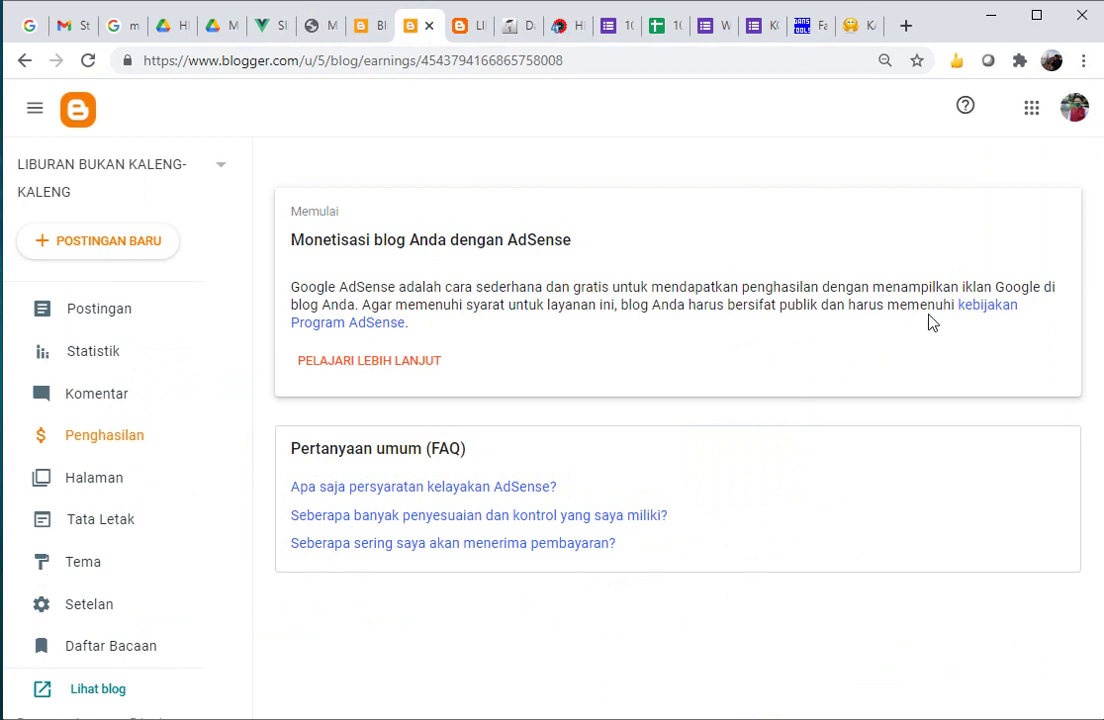
Open the AdSense help on eligibility from the earnings page and read the content, policy, age and Blogger requirements
click(405, 370)
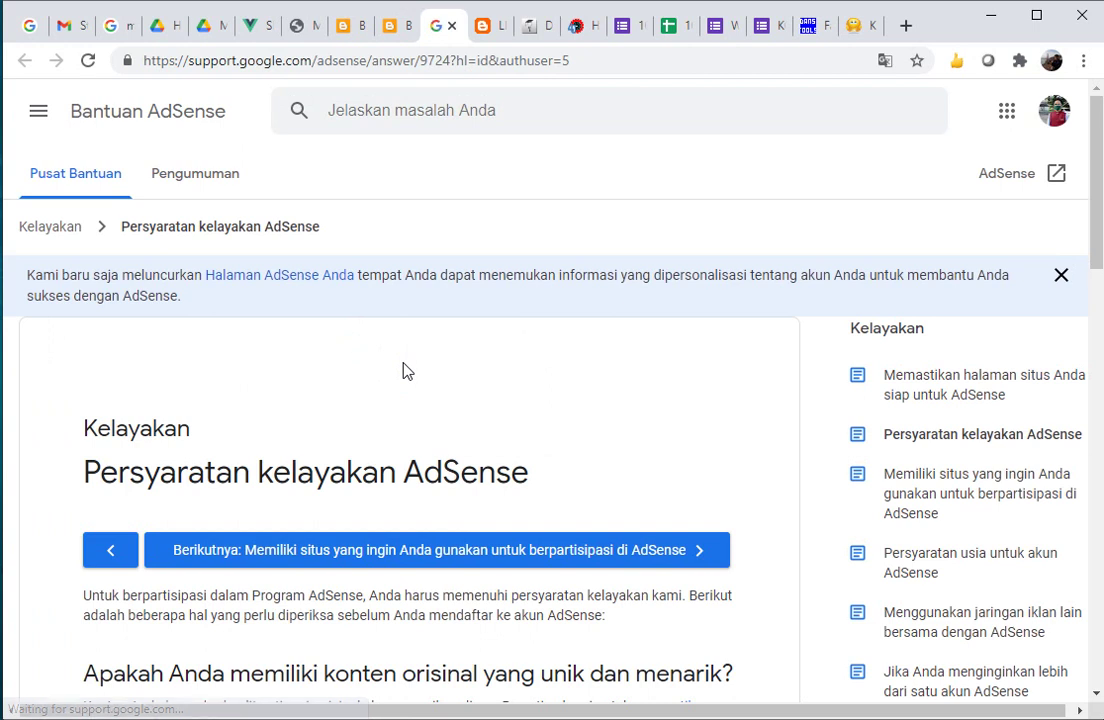
drag(1094, 212, 1077, 306)
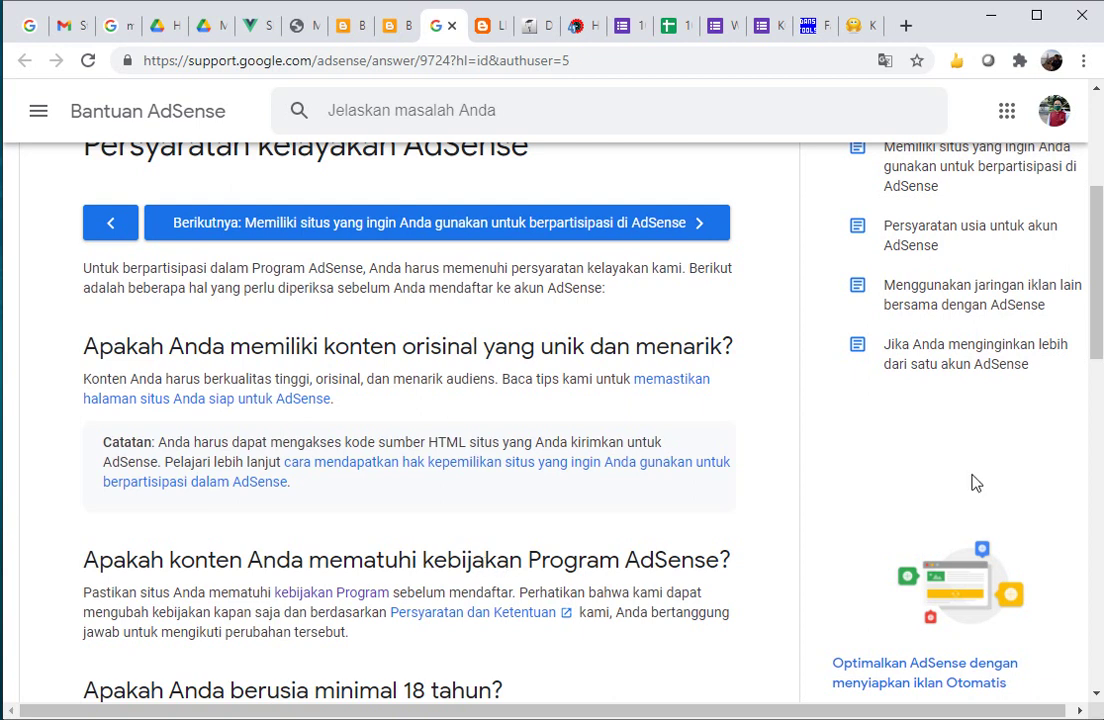
drag(1098, 345, 1095, 430)
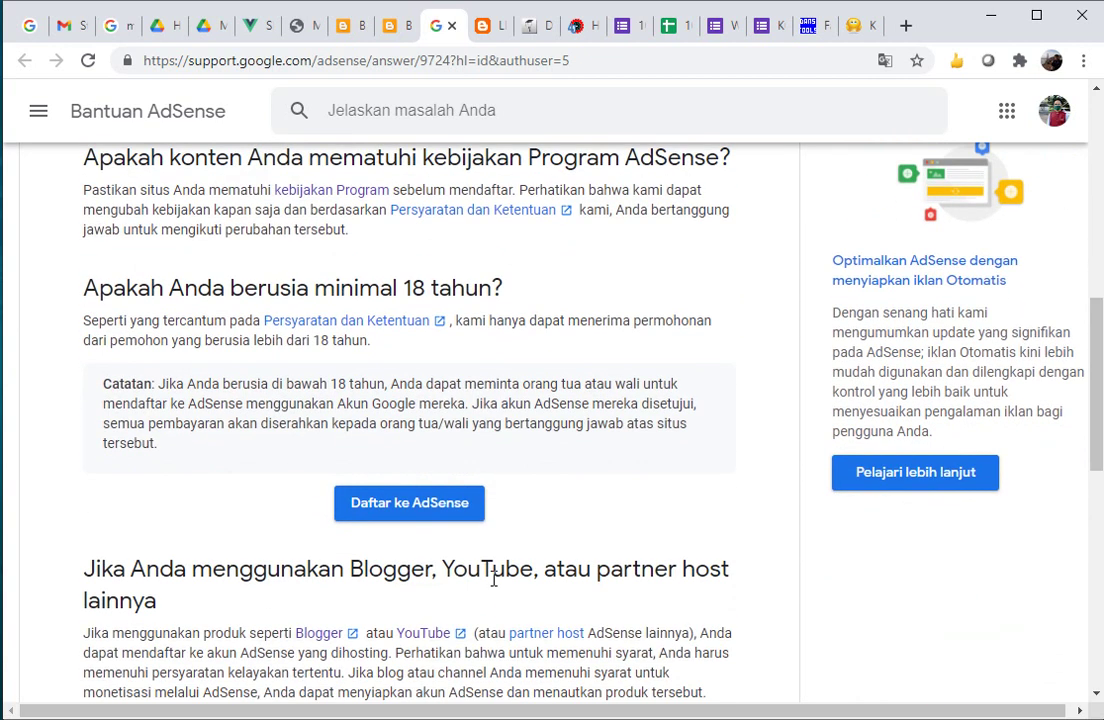
click(428, 513)
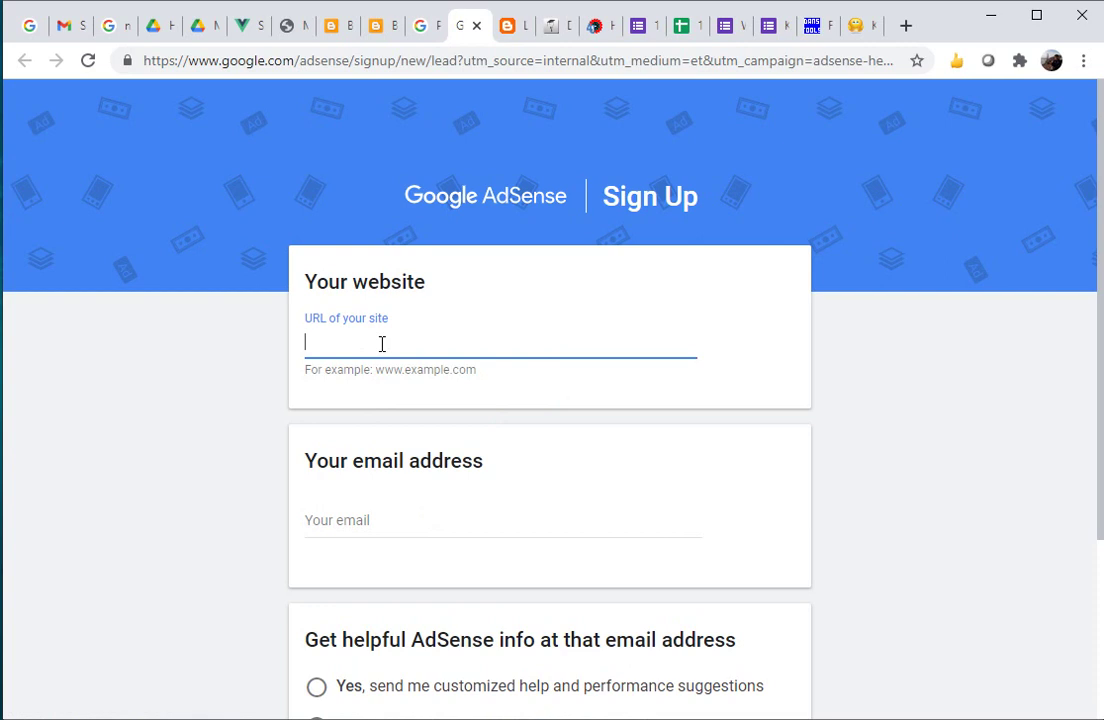
key(ctrl+v)
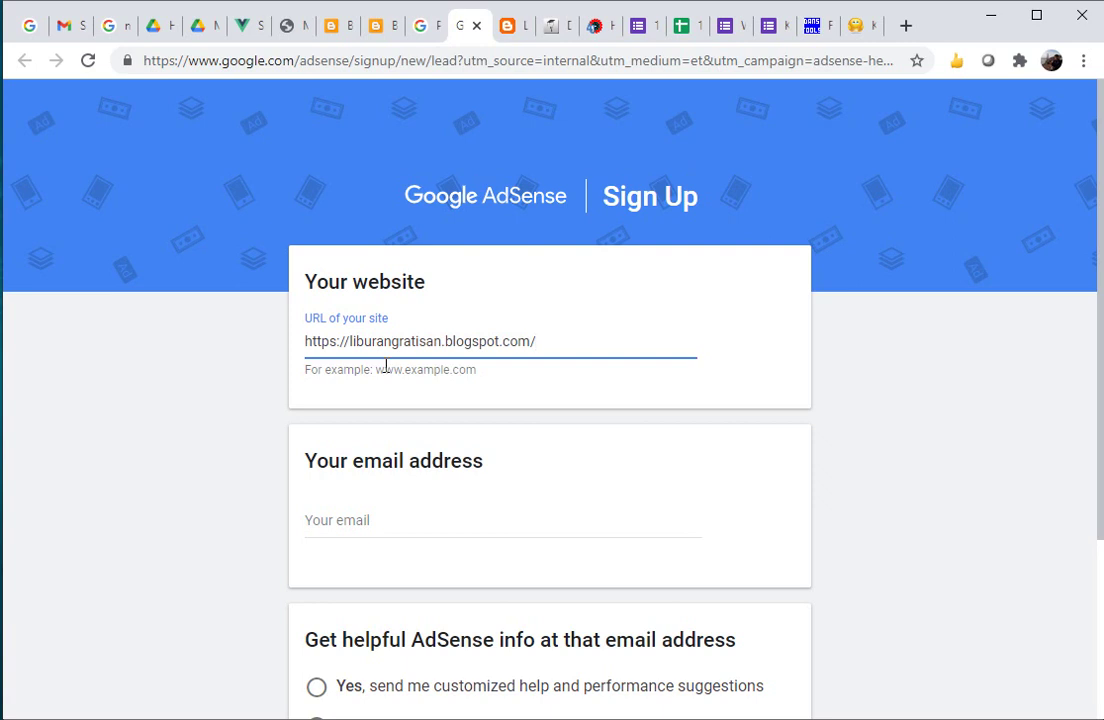
key(BackSpace)
drag(352, 342, 160, 313)
key(BackSpace)
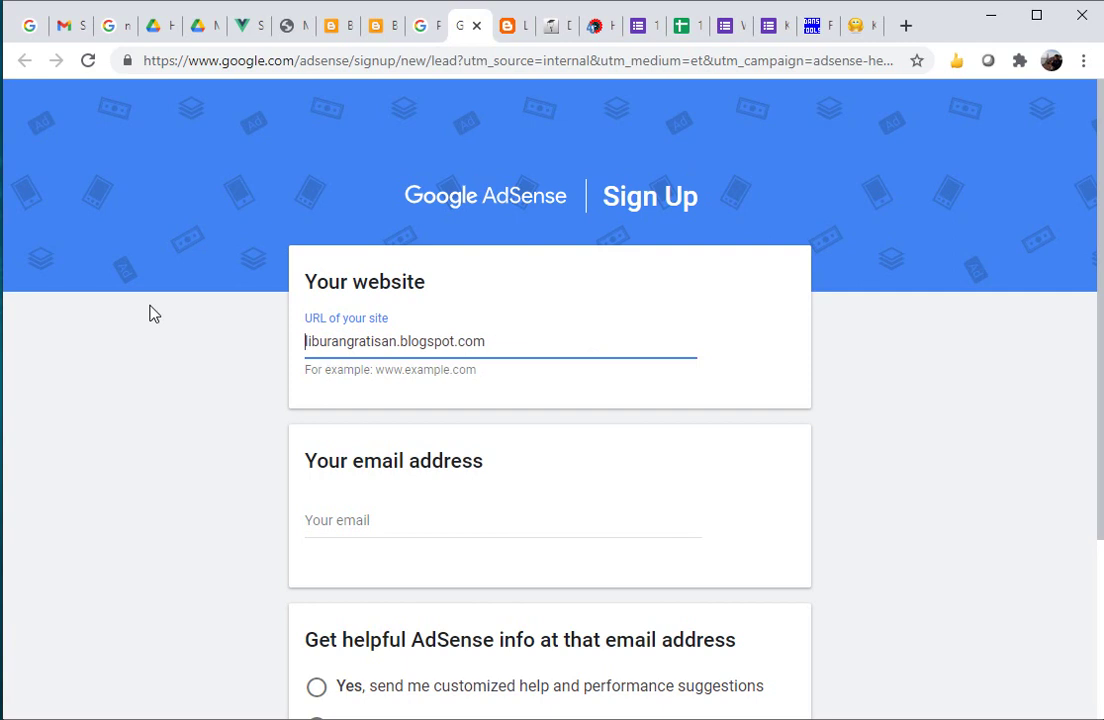
Fill in the account's email, choose to receive customized help and performance suggestions, and save the sign-up to continue in Blogger
click(425, 521)
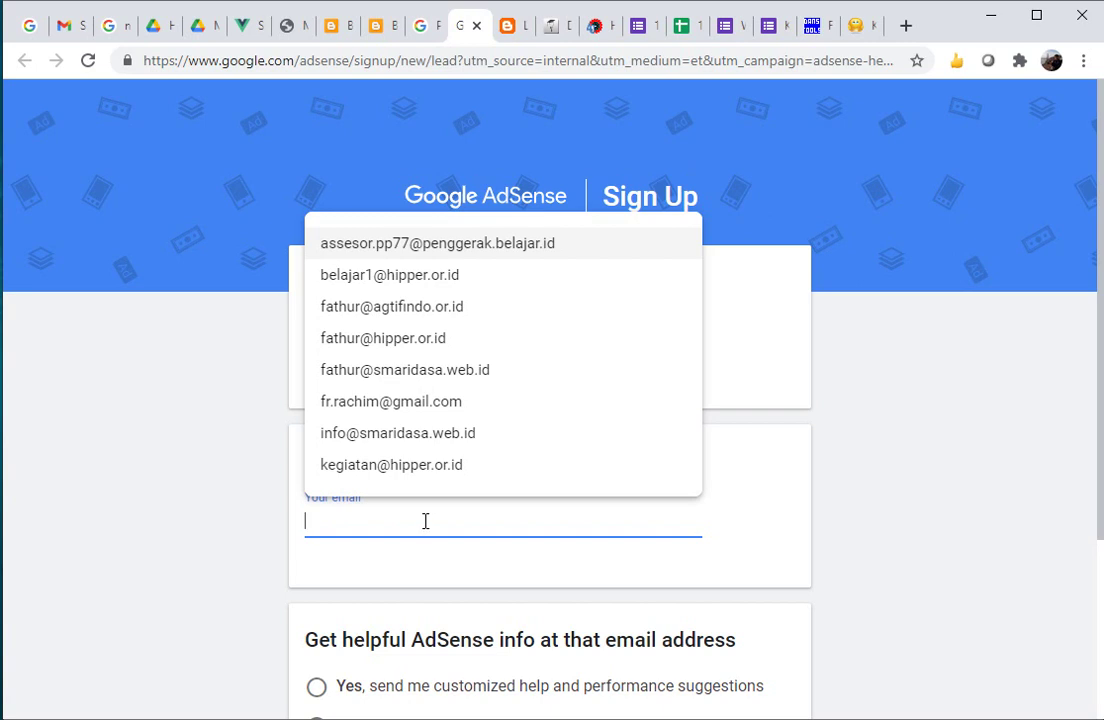
click(428, 340)
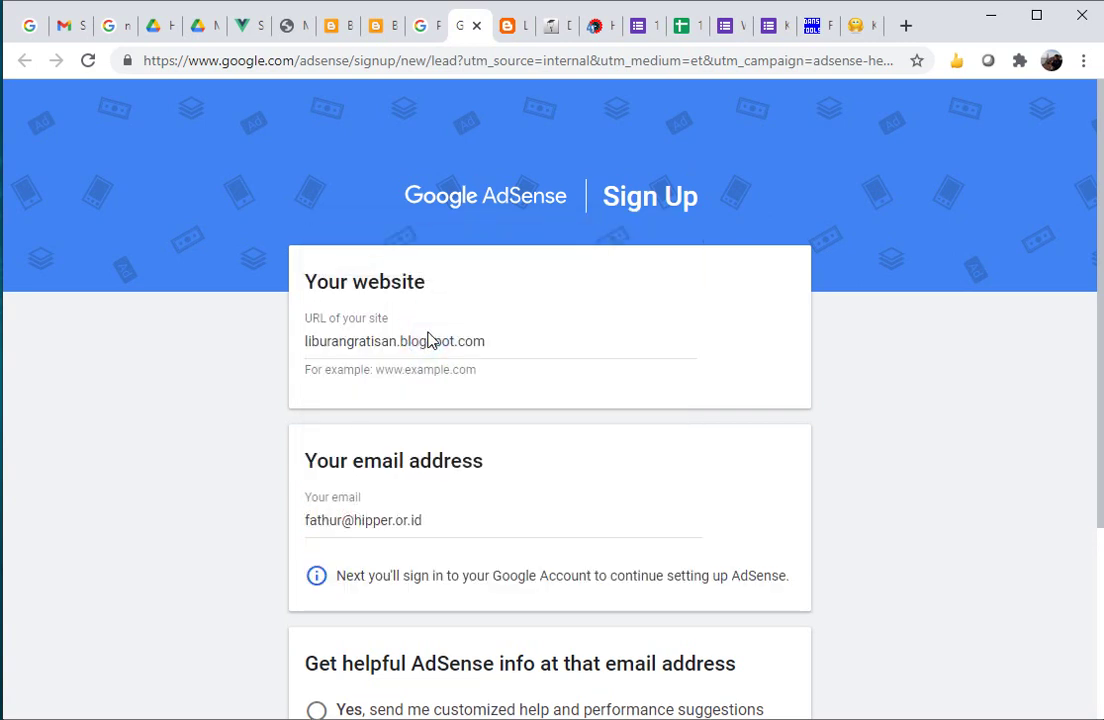
click(1097, 372)
drag(1097, 372, 1094, 527)
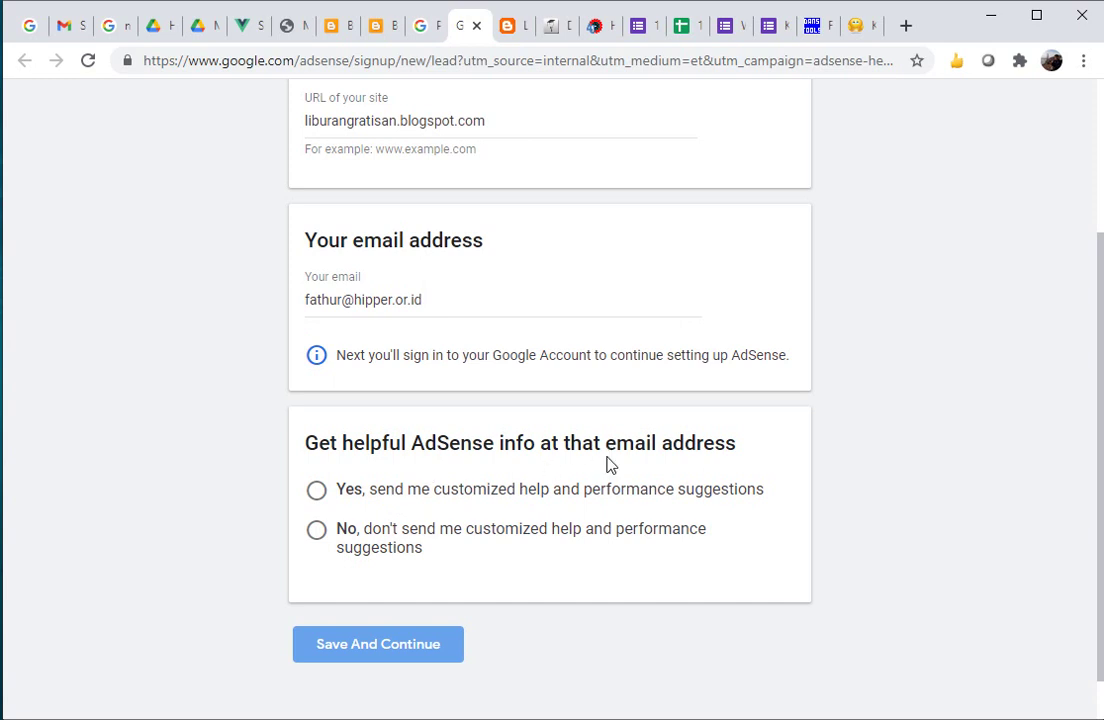
click(318, 490)
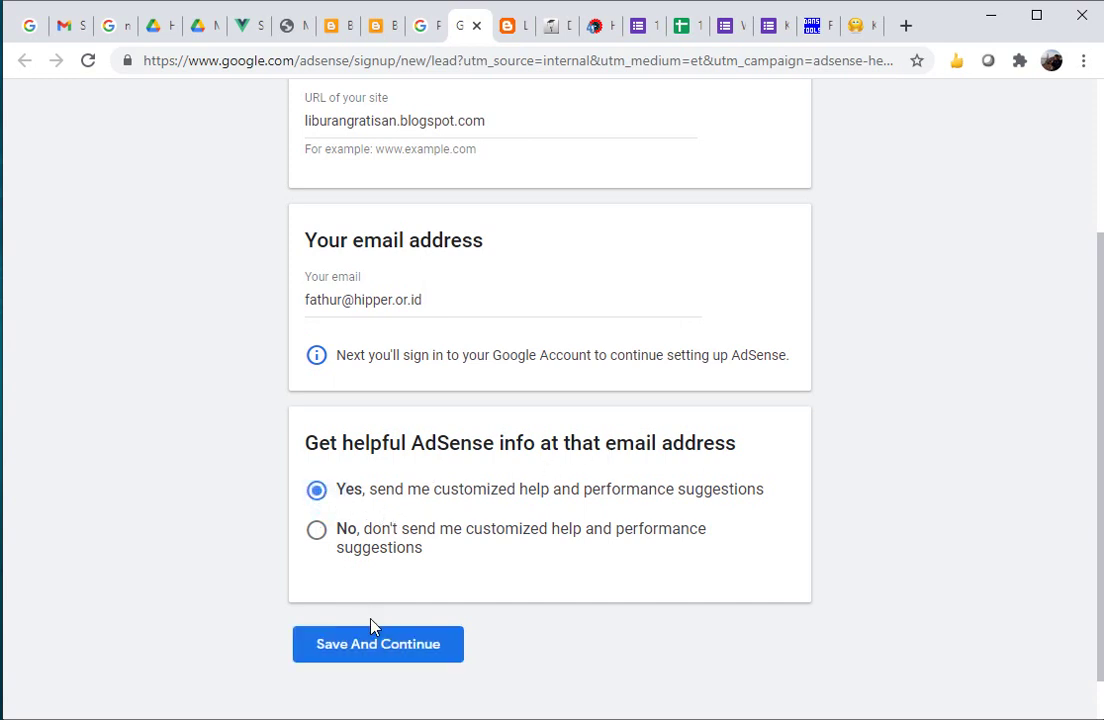
click(396, 656)
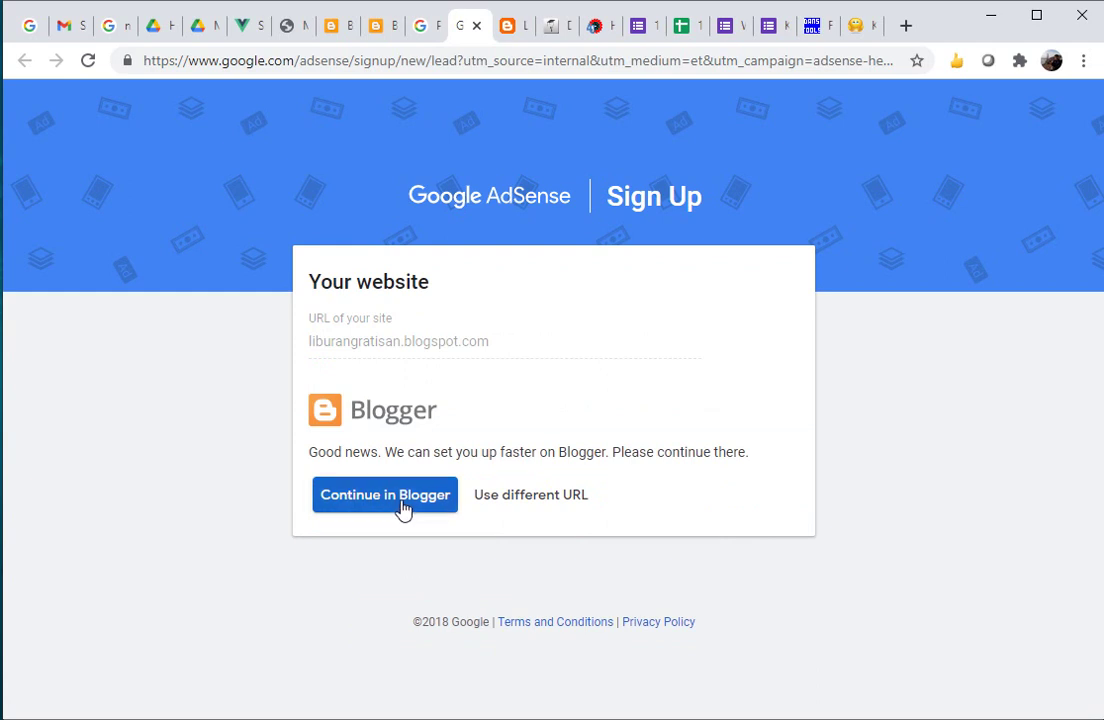
click(347, 341)
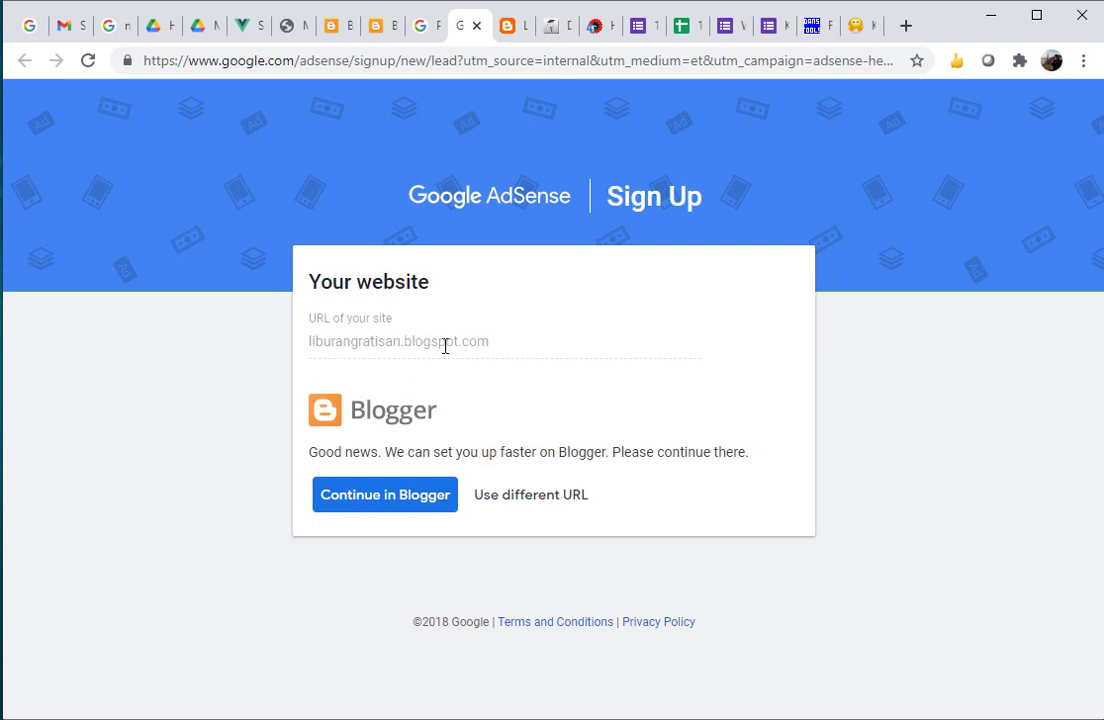
click(393, 500)
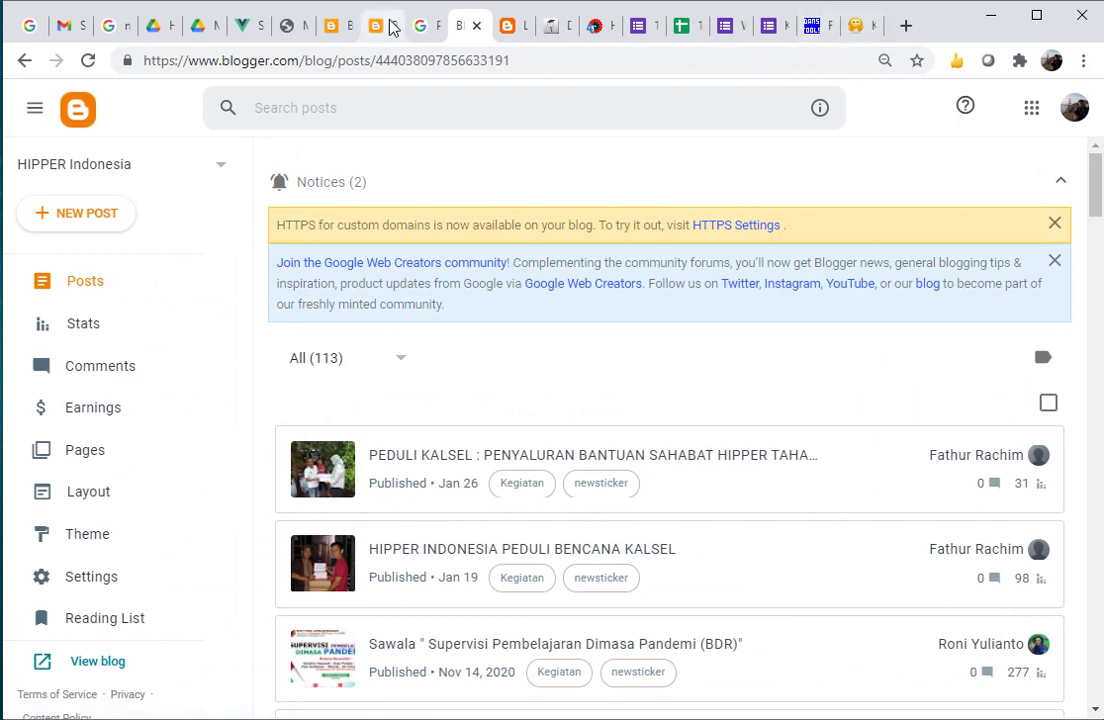
Switch to Gmail and open the inbox of the HIPPER account whose email was entered in the AdSense sign-up
click(72, 30)
click(1068, 116)
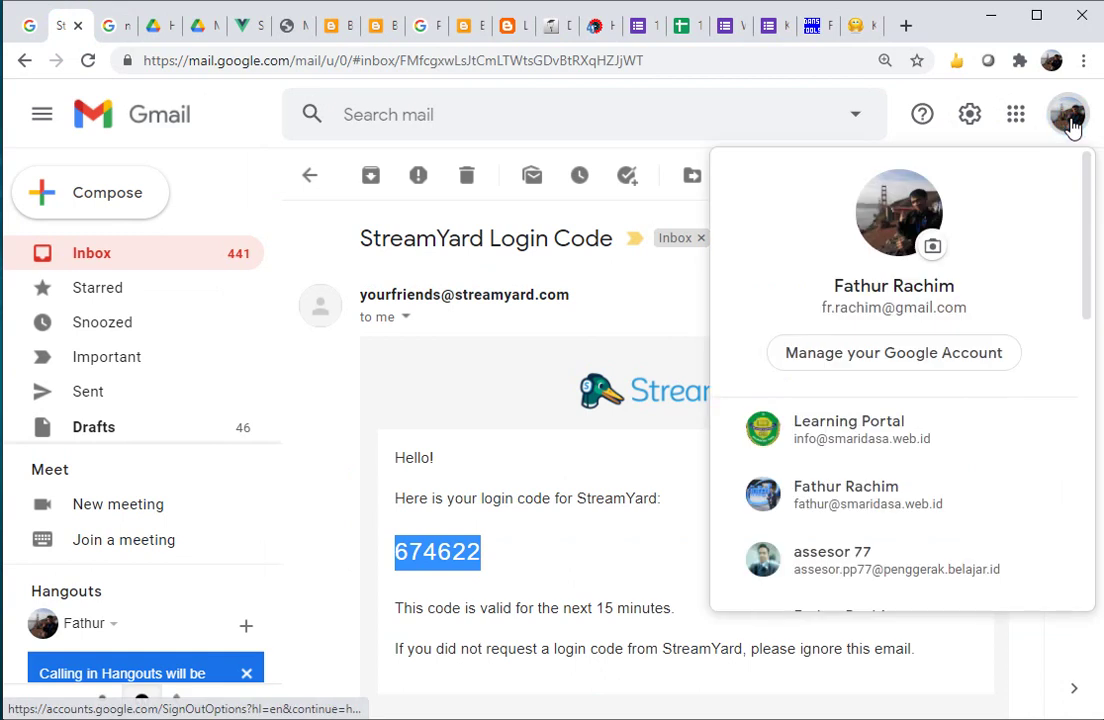
click(1092, 432)
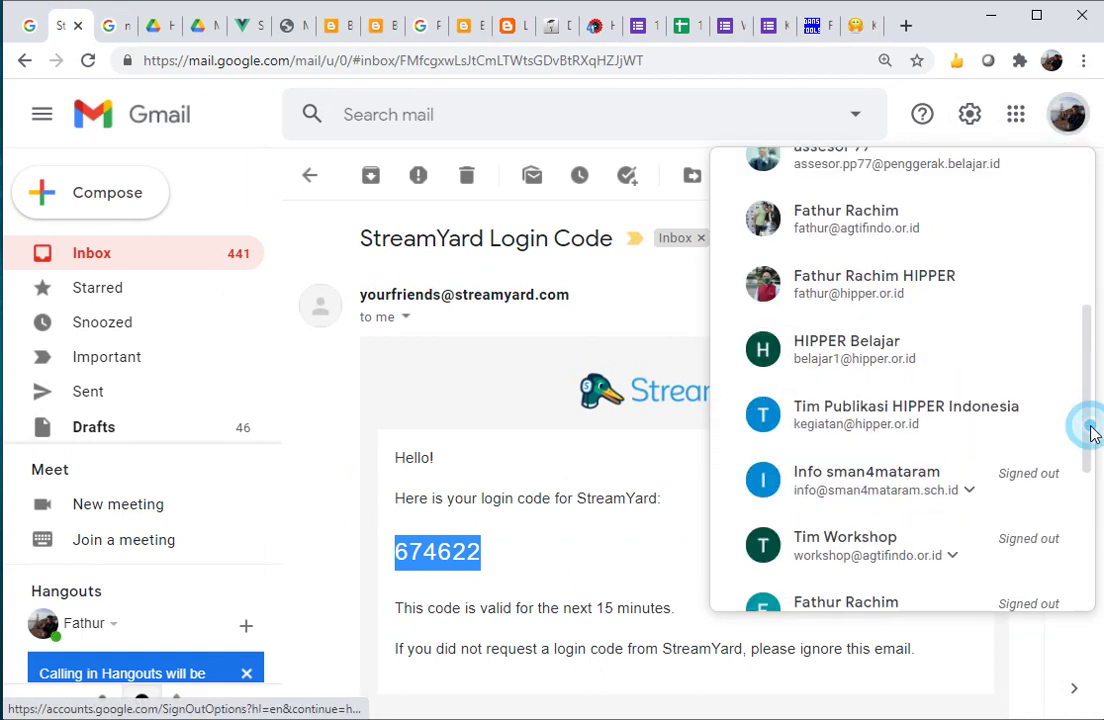
click(825, 292)
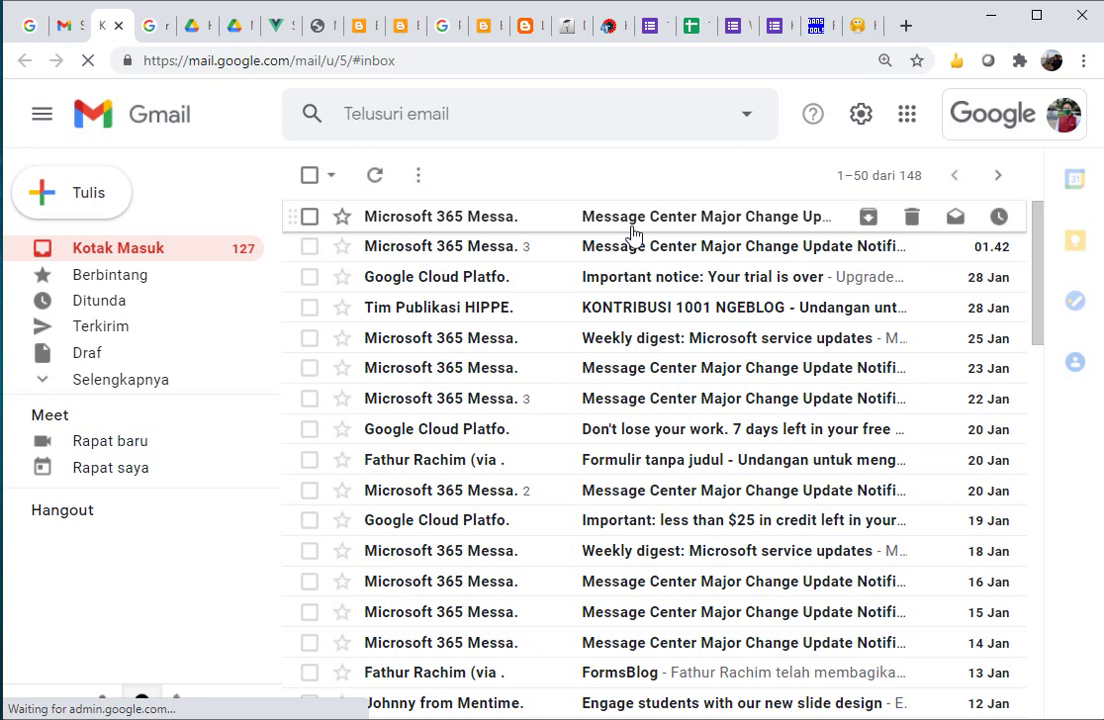
click(133, 259)
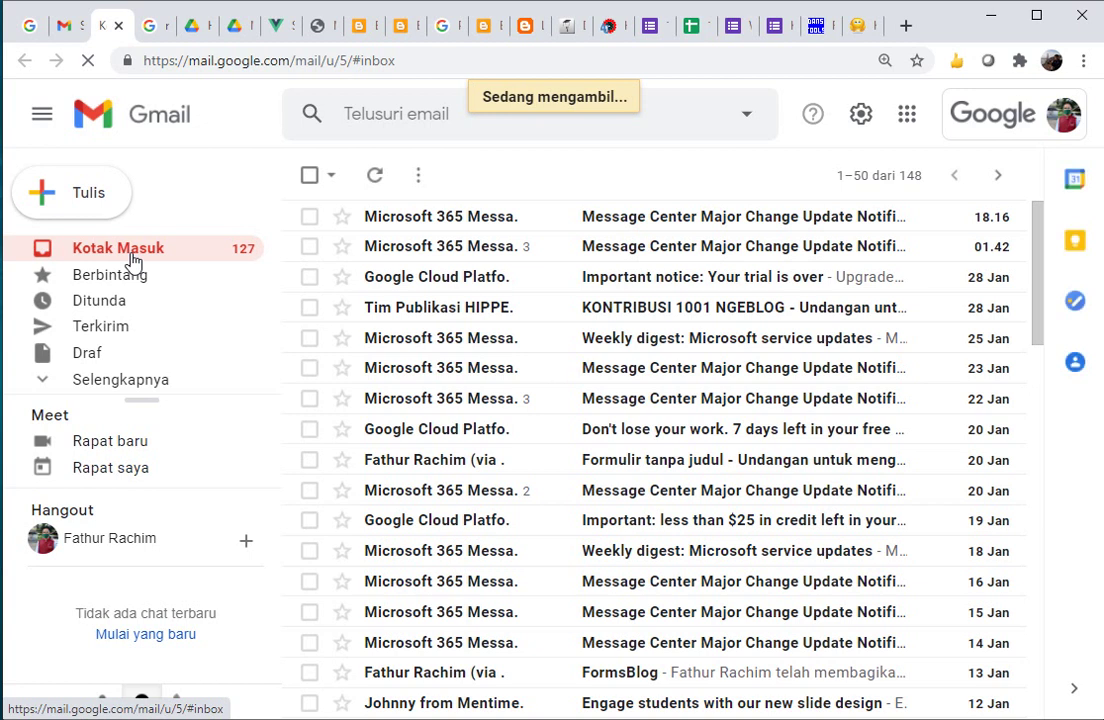
Switch to Blogger and reload the earnings page of LIBURAN BUKAN KALENG-KALENG to check its AdSense status
click(132, 380)
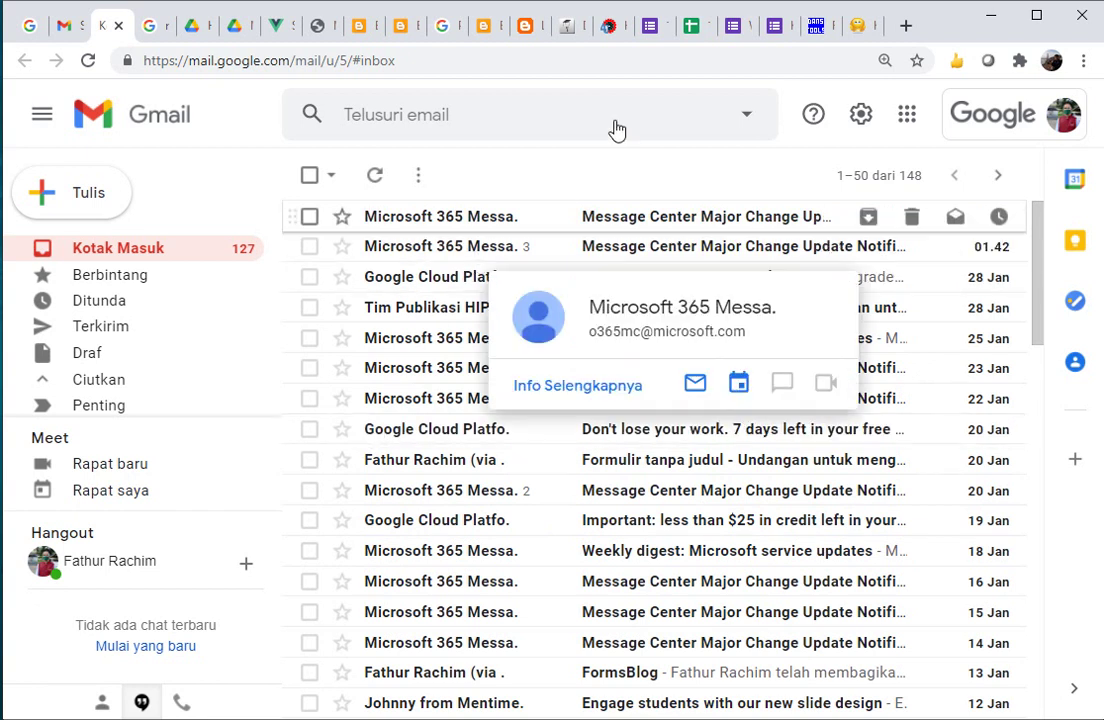
click(400, 29)
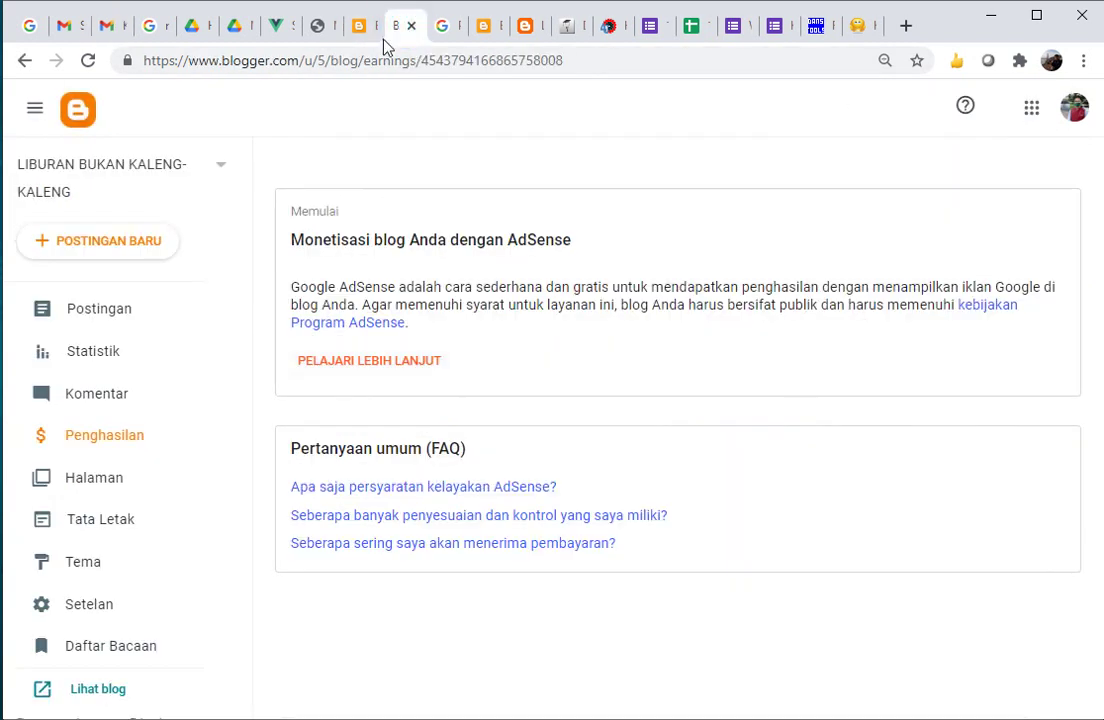
click(88, 61)
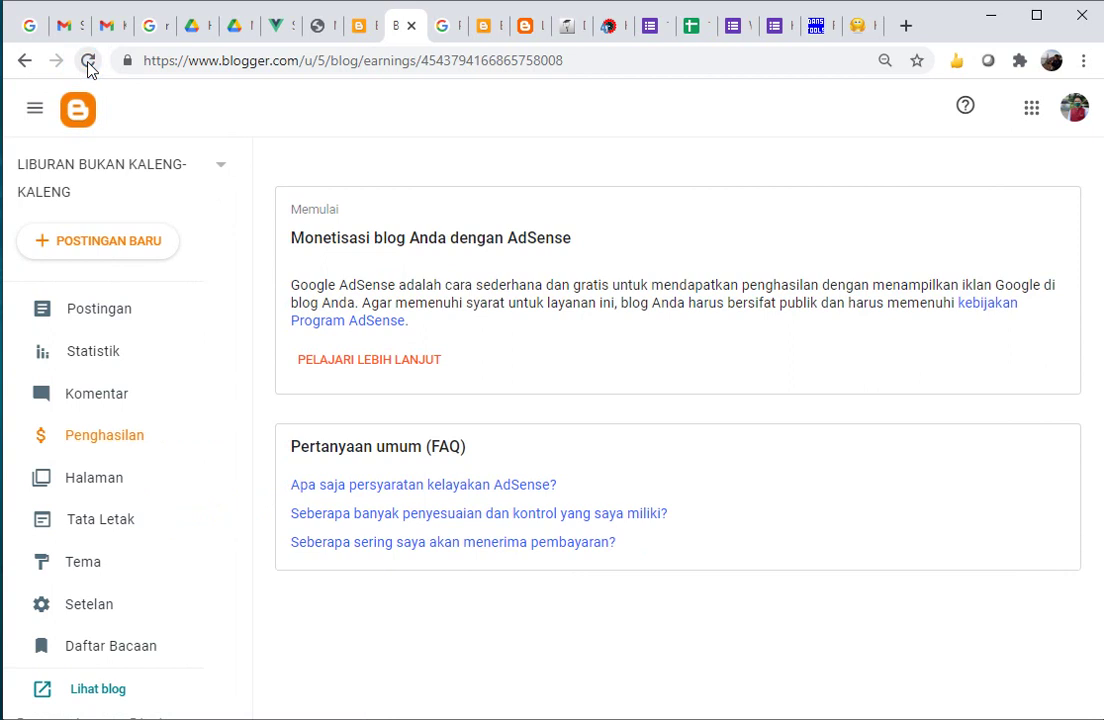
click(438, 27)
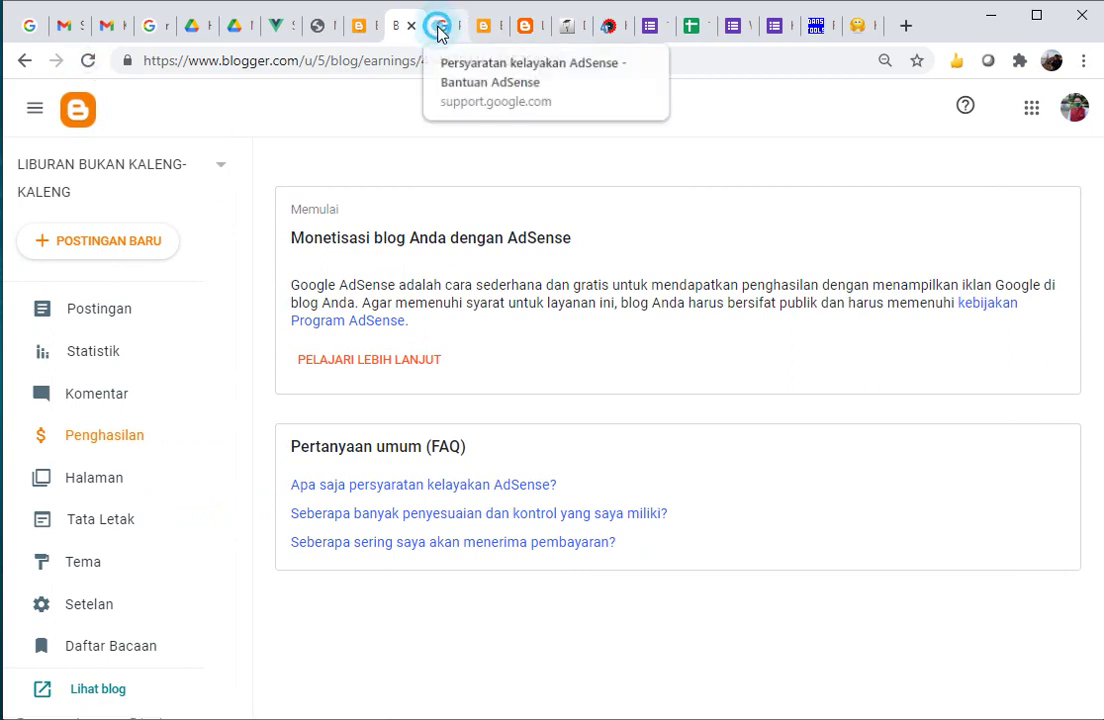
click(485, 27)
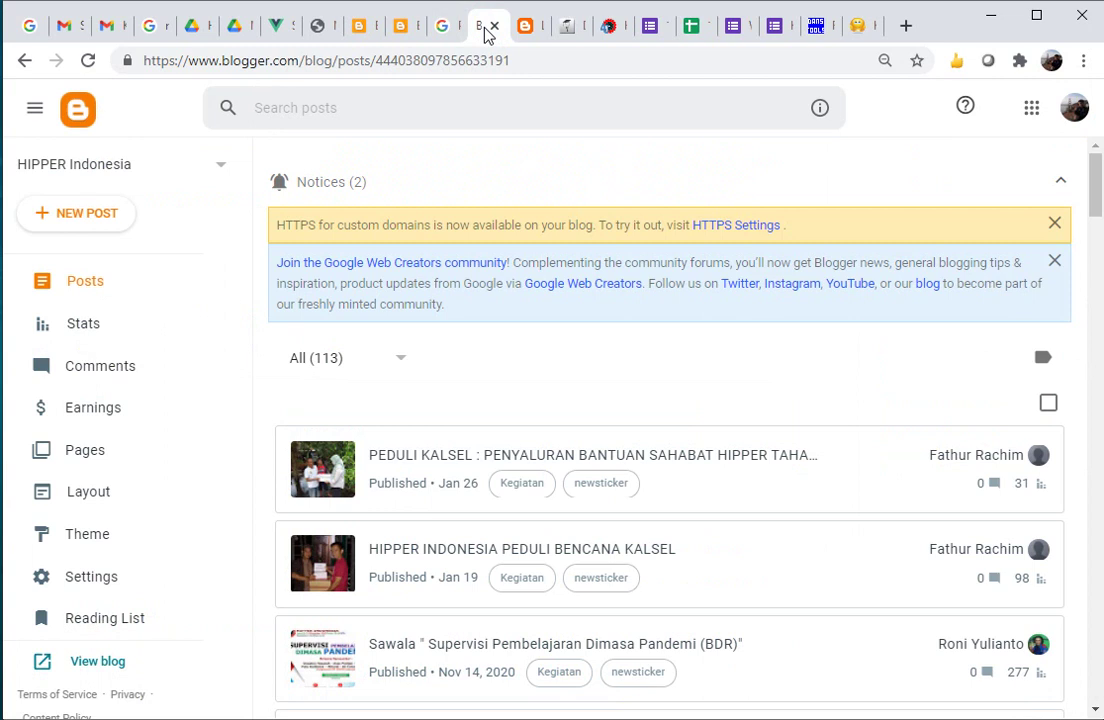
click(400, 30)
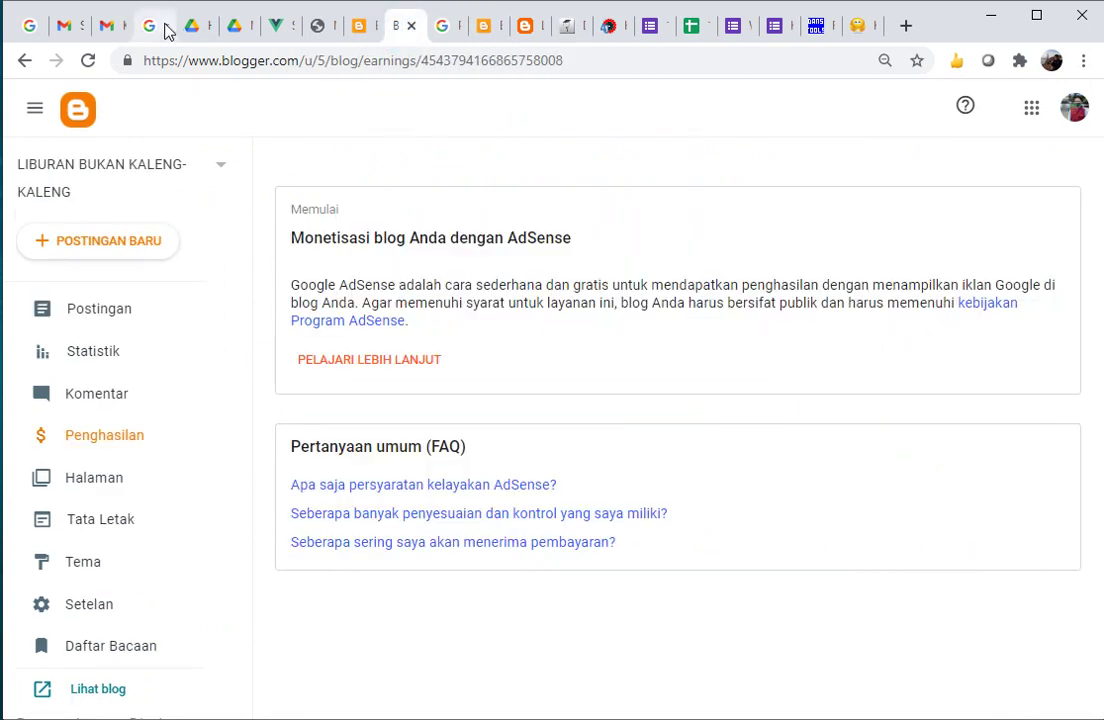
Switch to Gmail, check the spam folder for an AdSense message, and return to the inbox
click(107, 30)
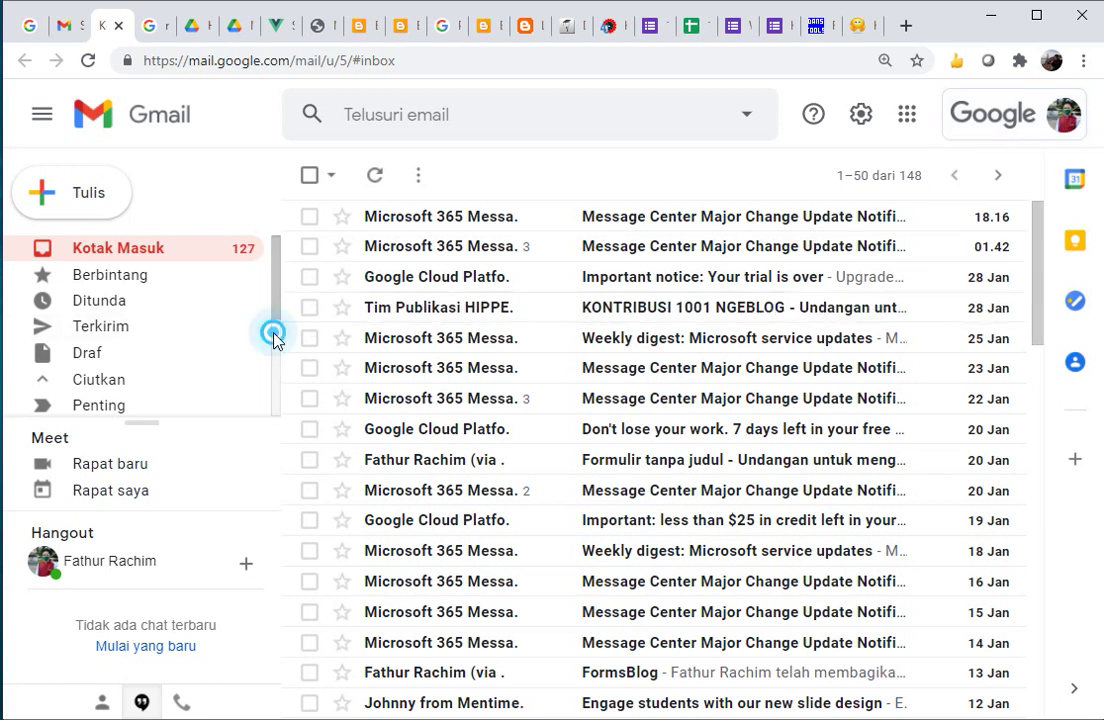
scroll(273, 341, down, 3)
click(200, 348)
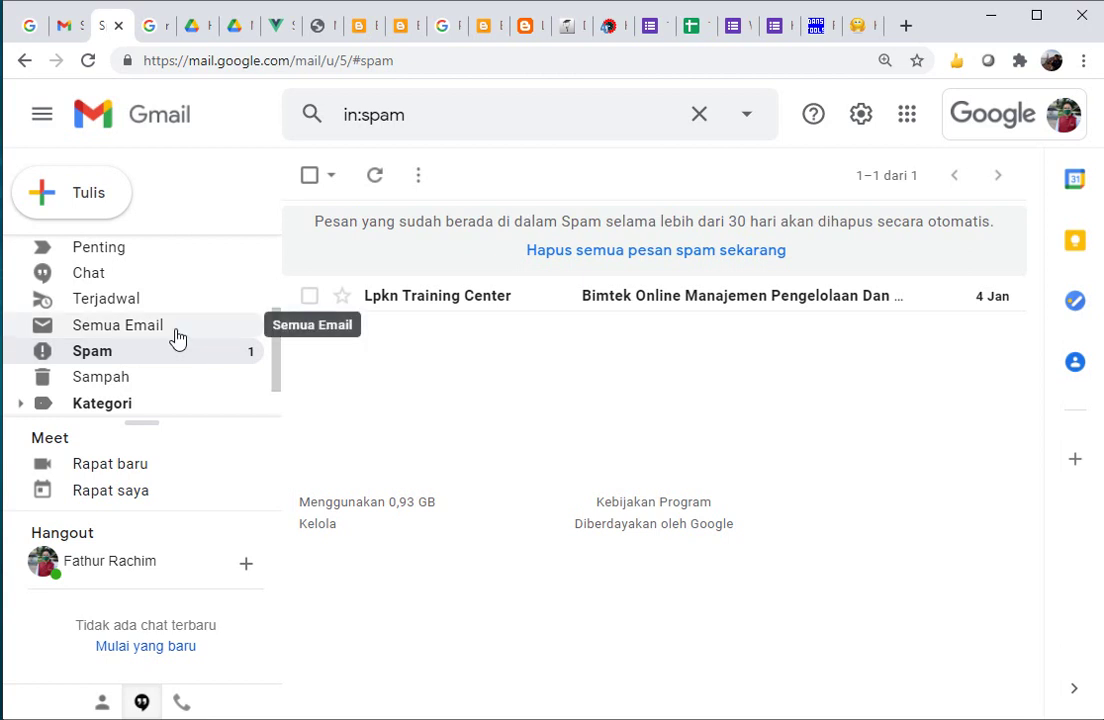
click(276, 297)
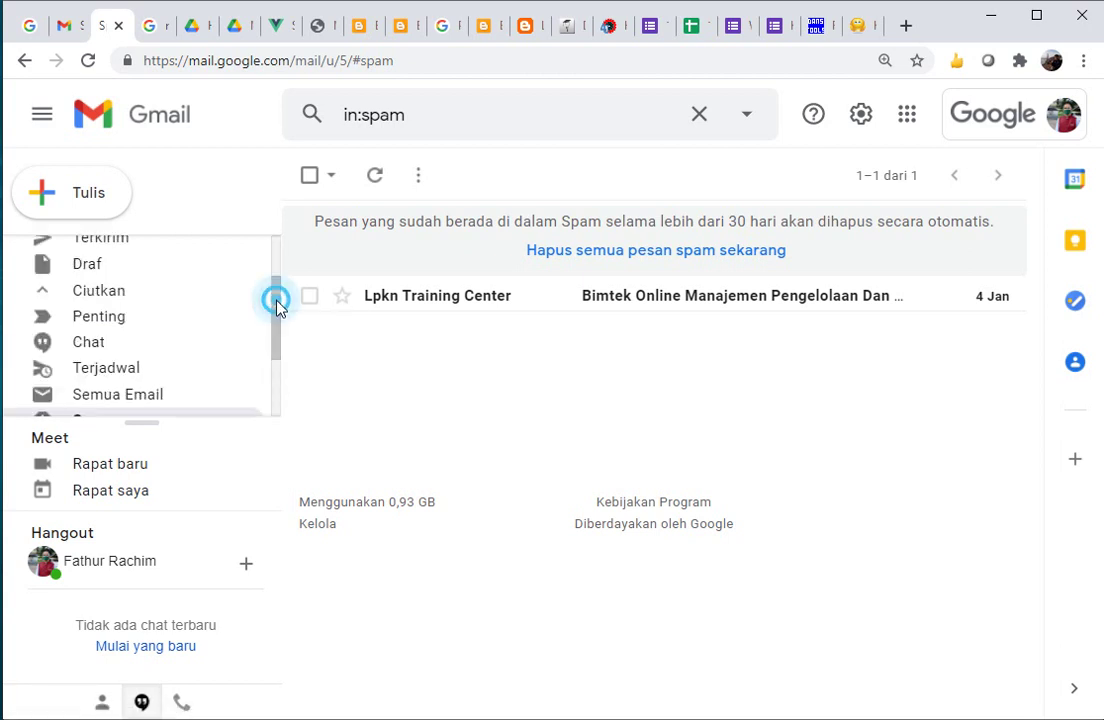
click(145, 252)
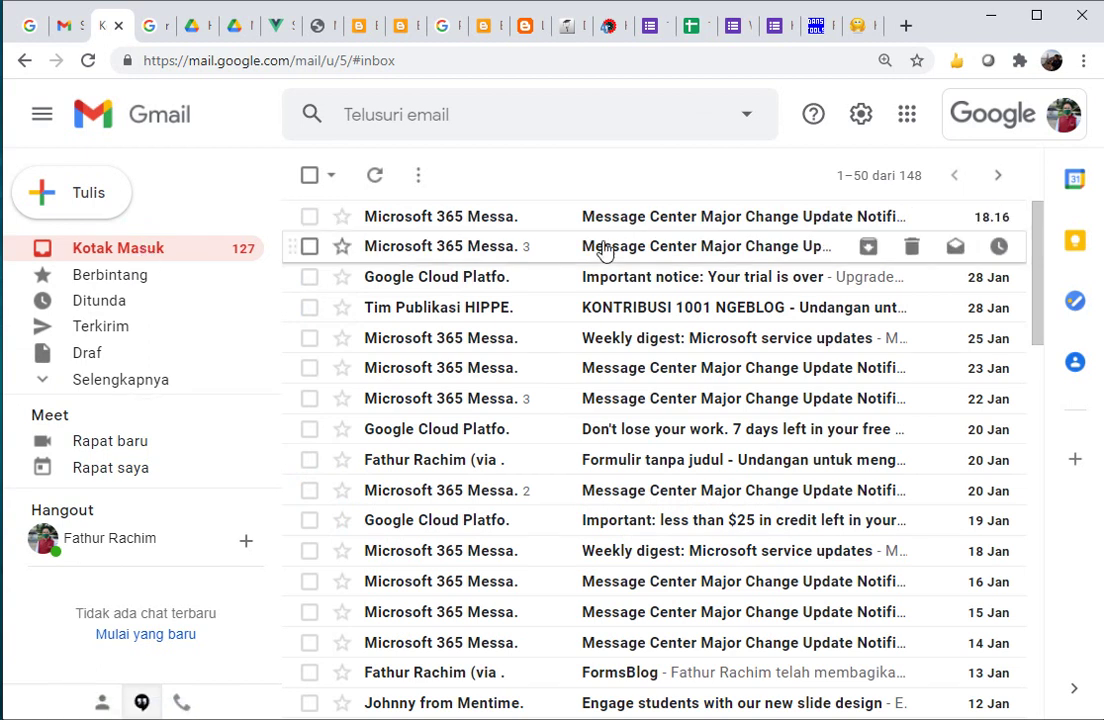
Reload the inbox and look through all mail and the scheduled messages before returning to the inbox
click(91, 64)
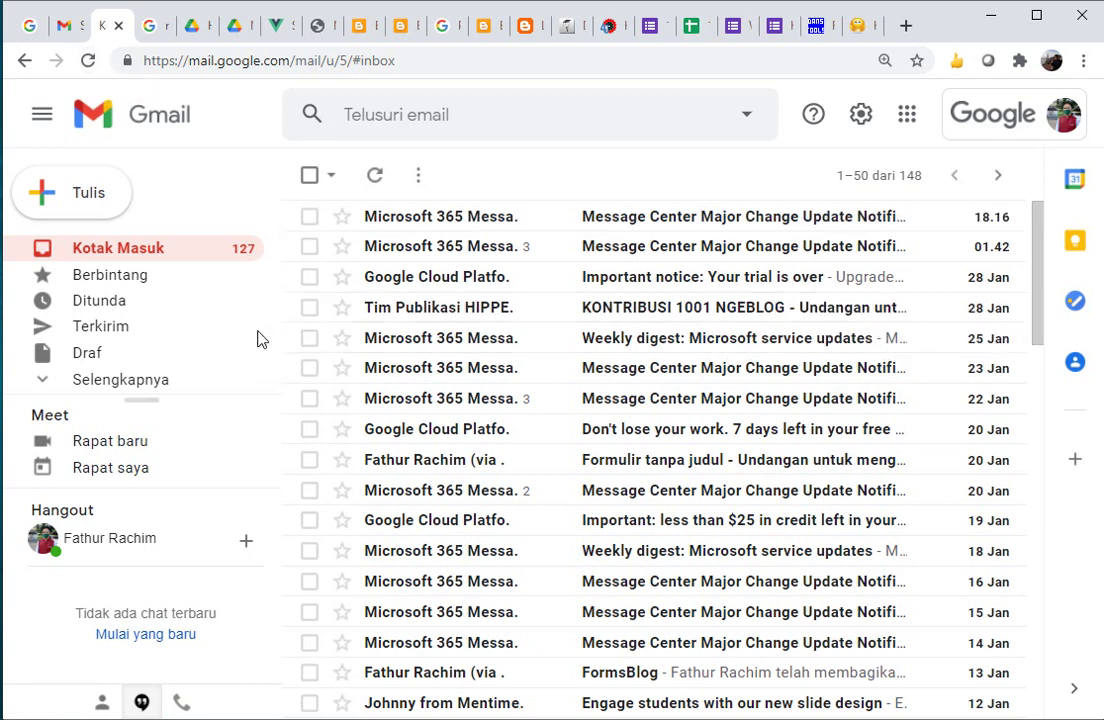
click(54, 380)
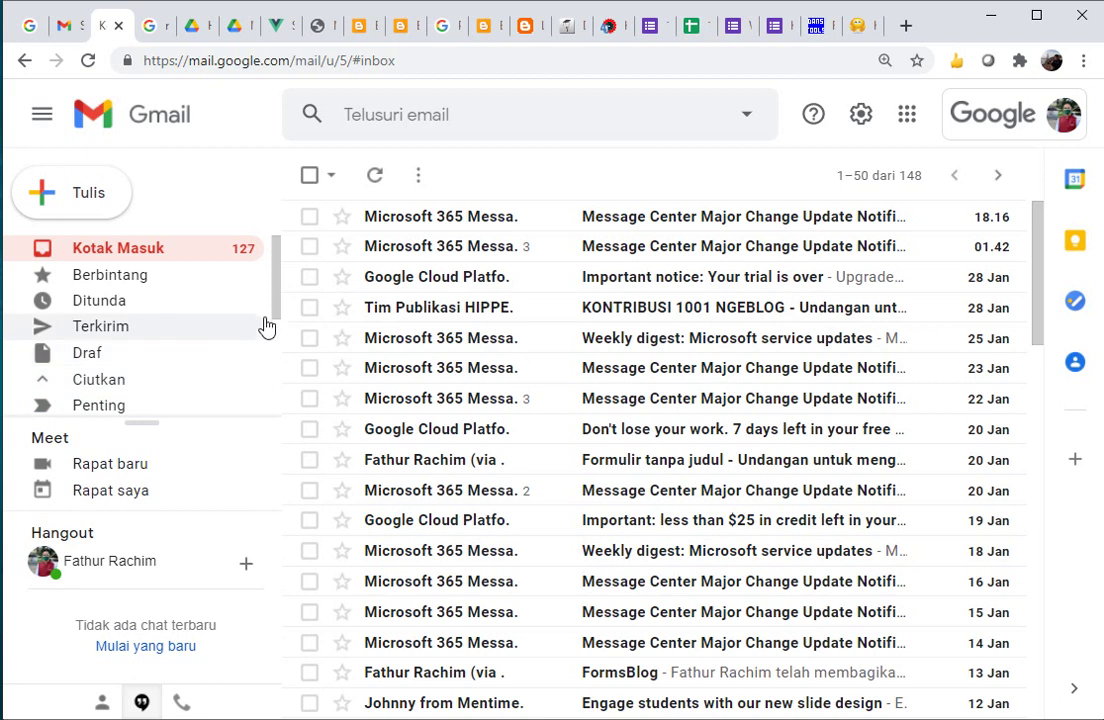
drag(276, 301, 261, 390)
click(158, 318)
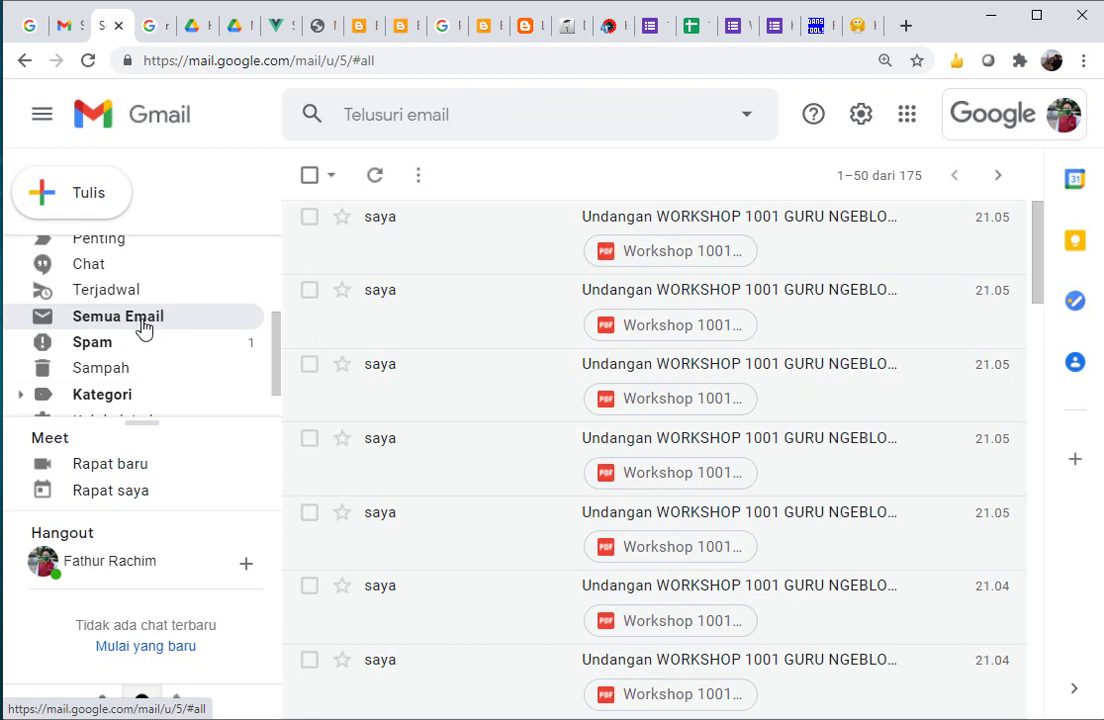
click(141, 321)
click(134, 300)
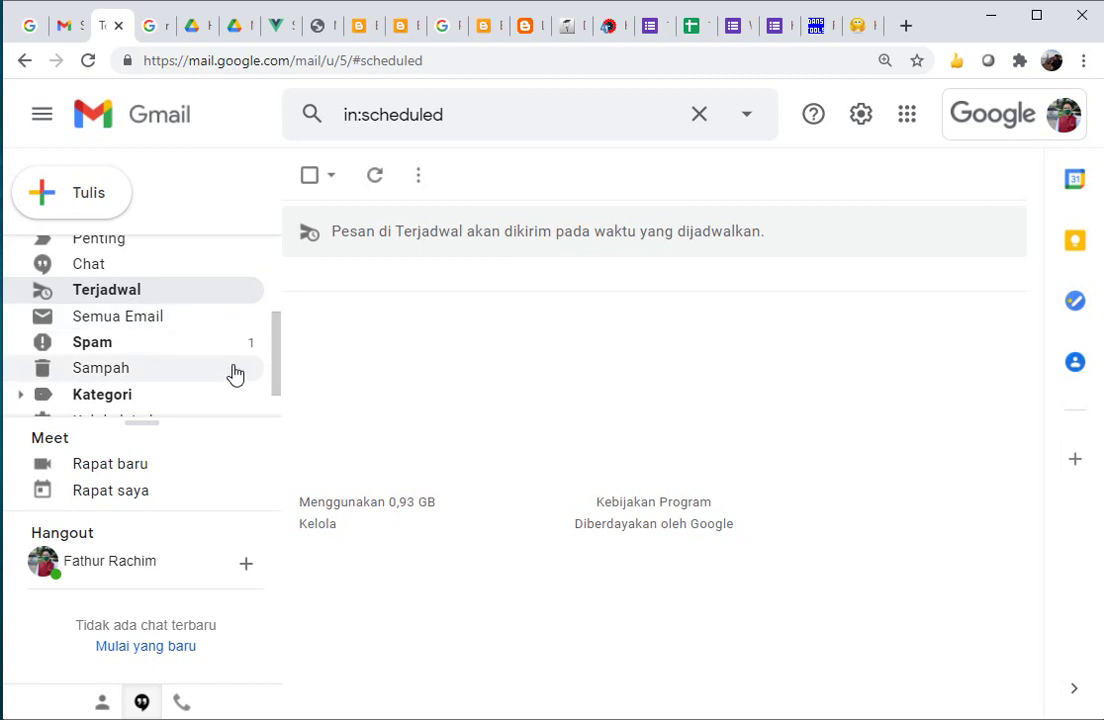
drag(276, 385, 271, 290)
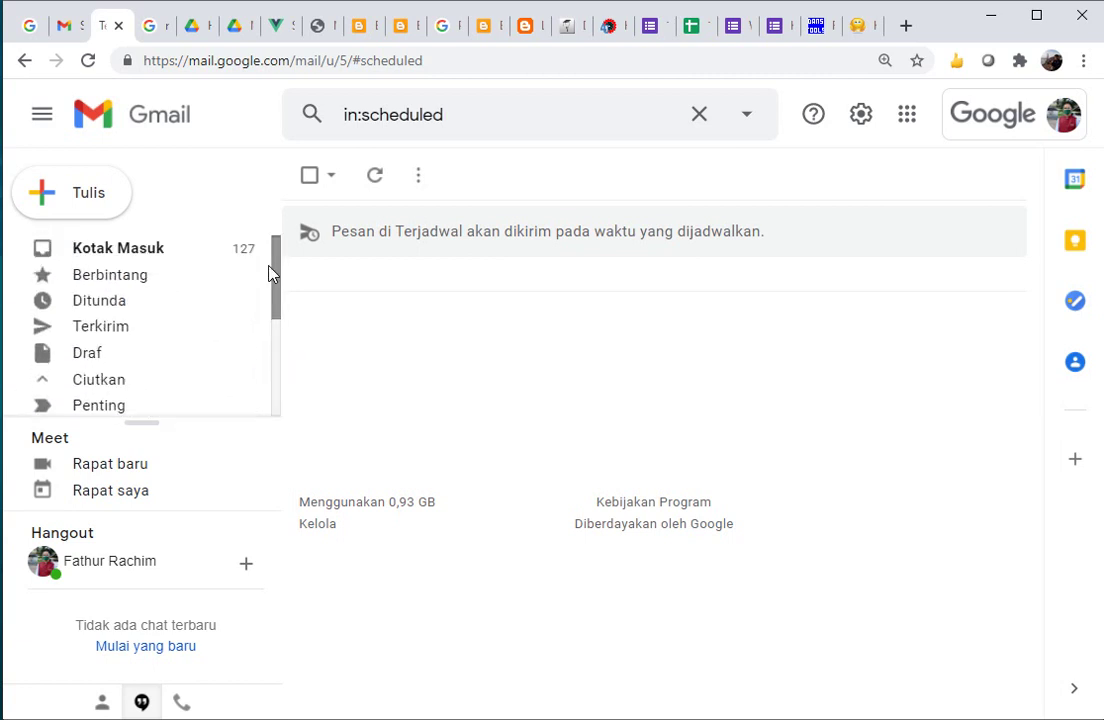
click(177, 248)
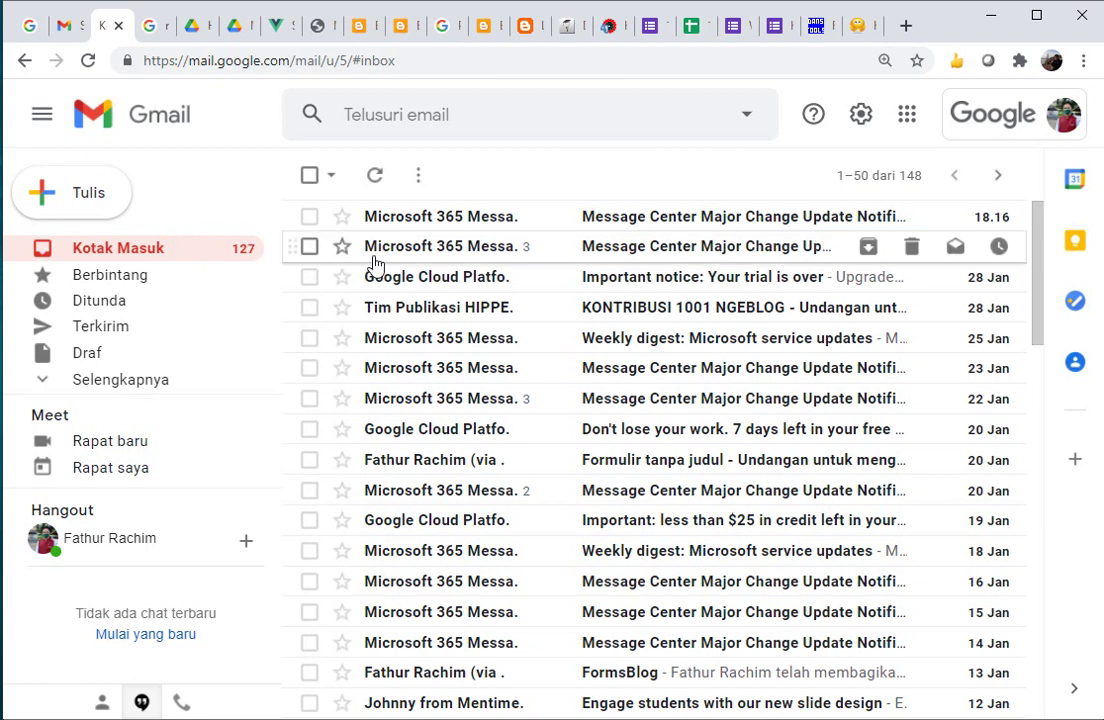
Refresh the inbox again to check for a new AdSense email
mouse_move(374, 262)
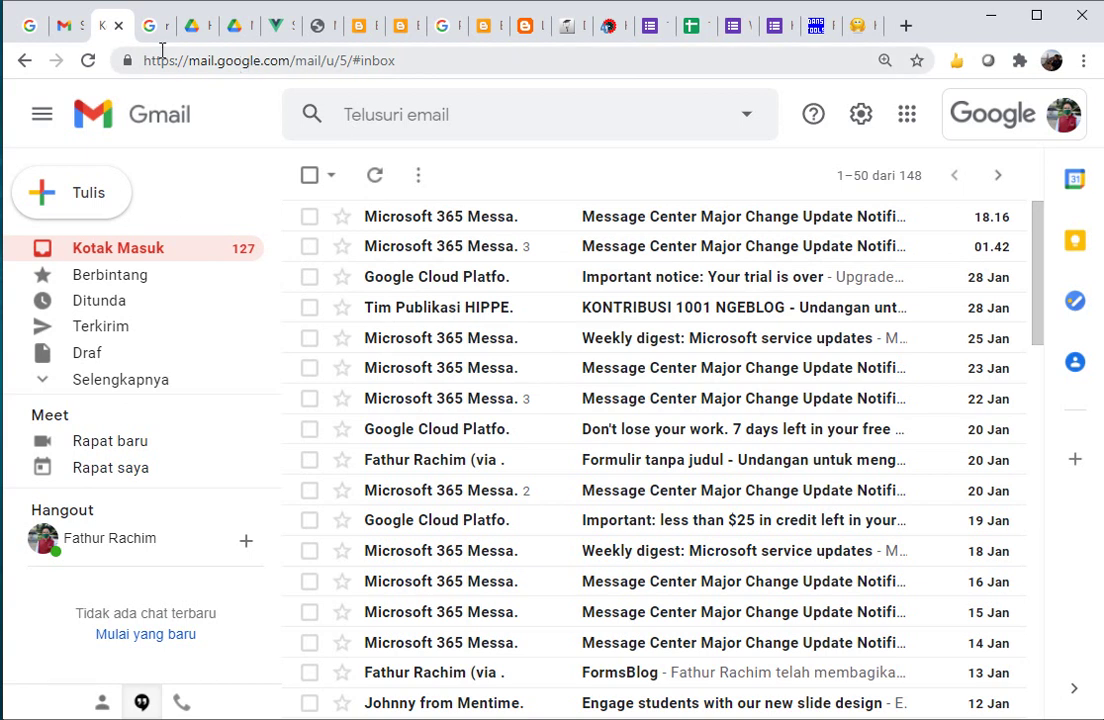
click(88, 62)
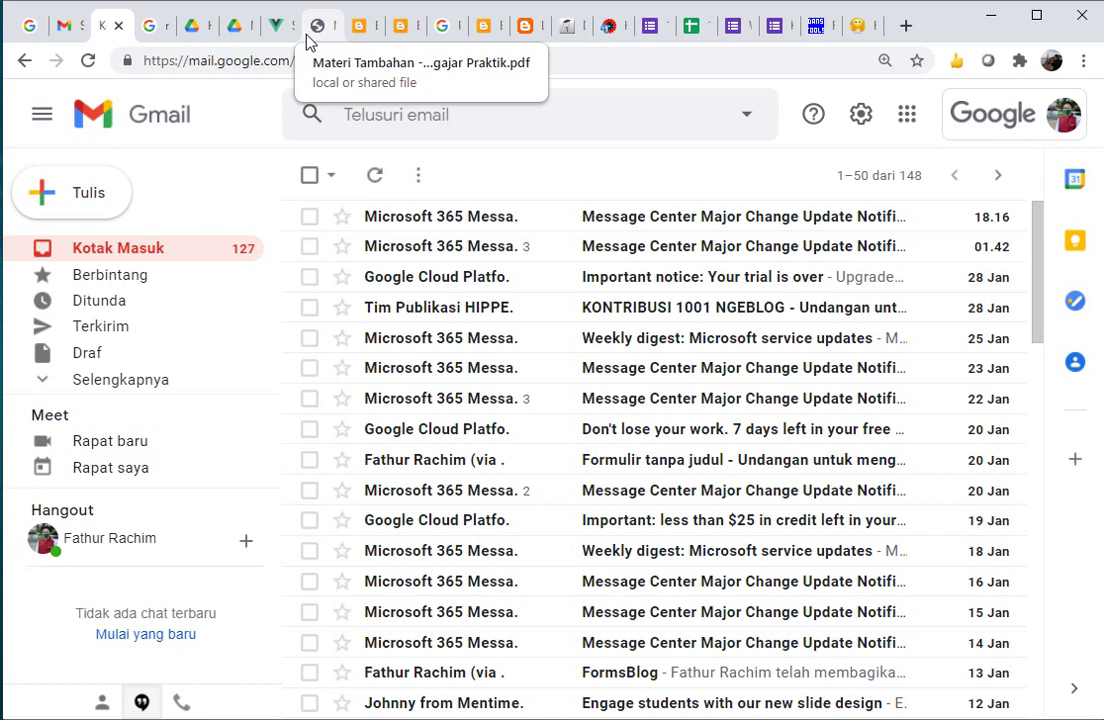
click(88, 62)
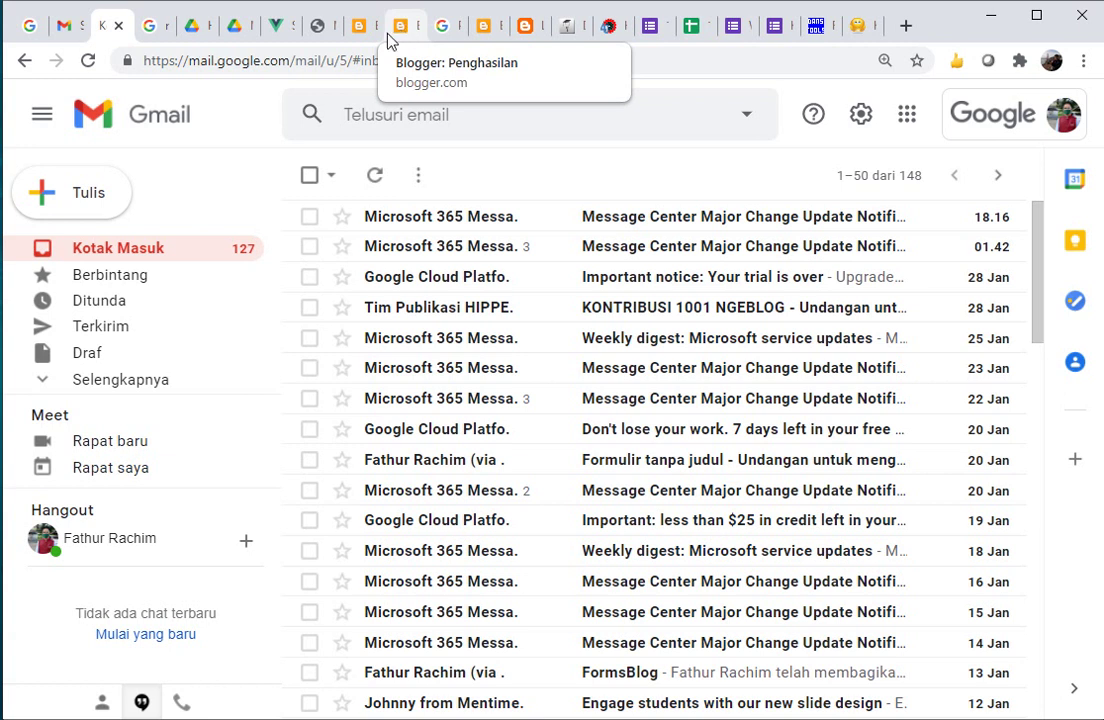
Switch to Blogger and enable custom ads.txt in the monetization settings of LIBURAN BUKAN KALENG-KALENG
click(404, 34)
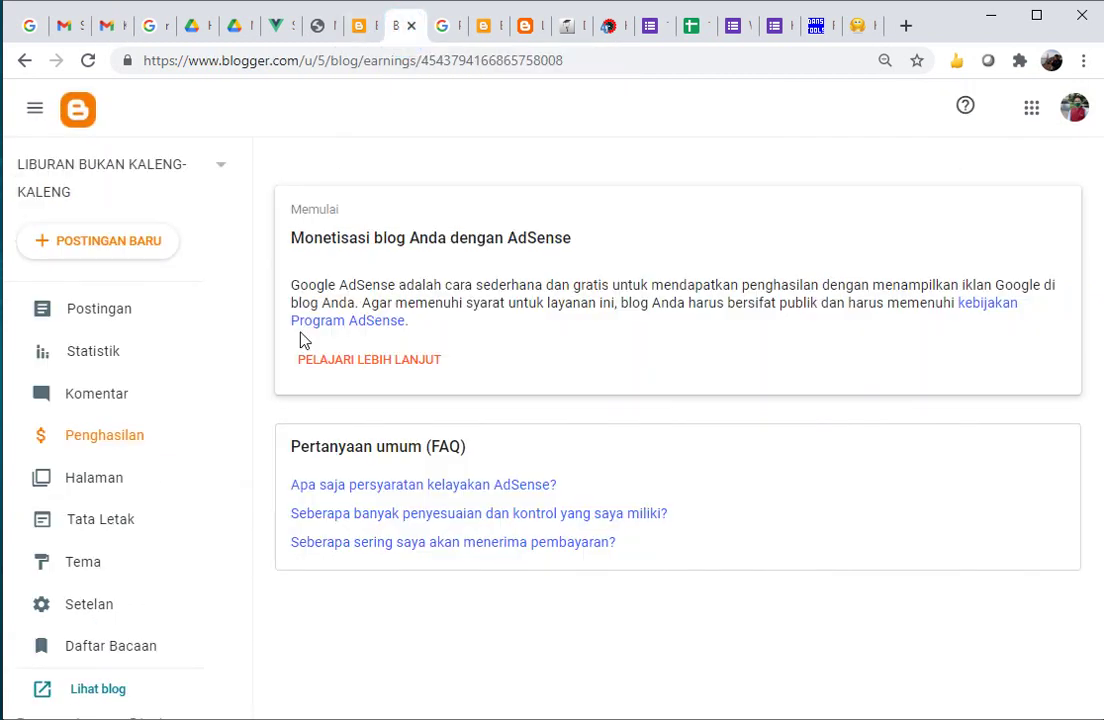
click(147, 440)
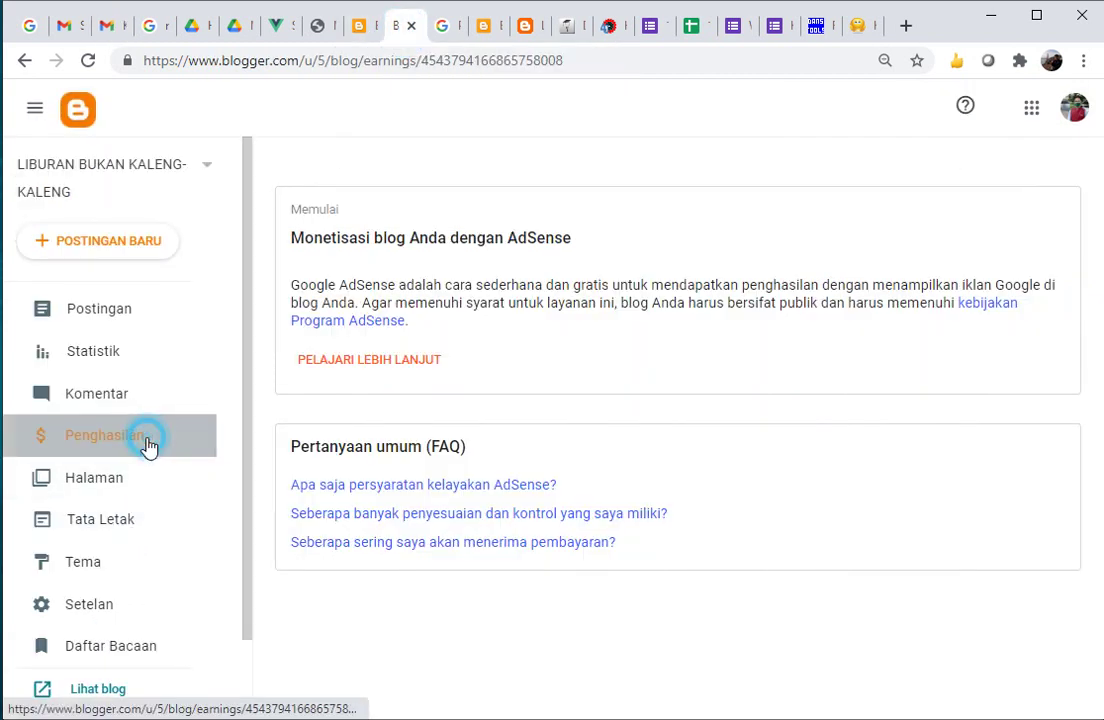
click(112, 622)
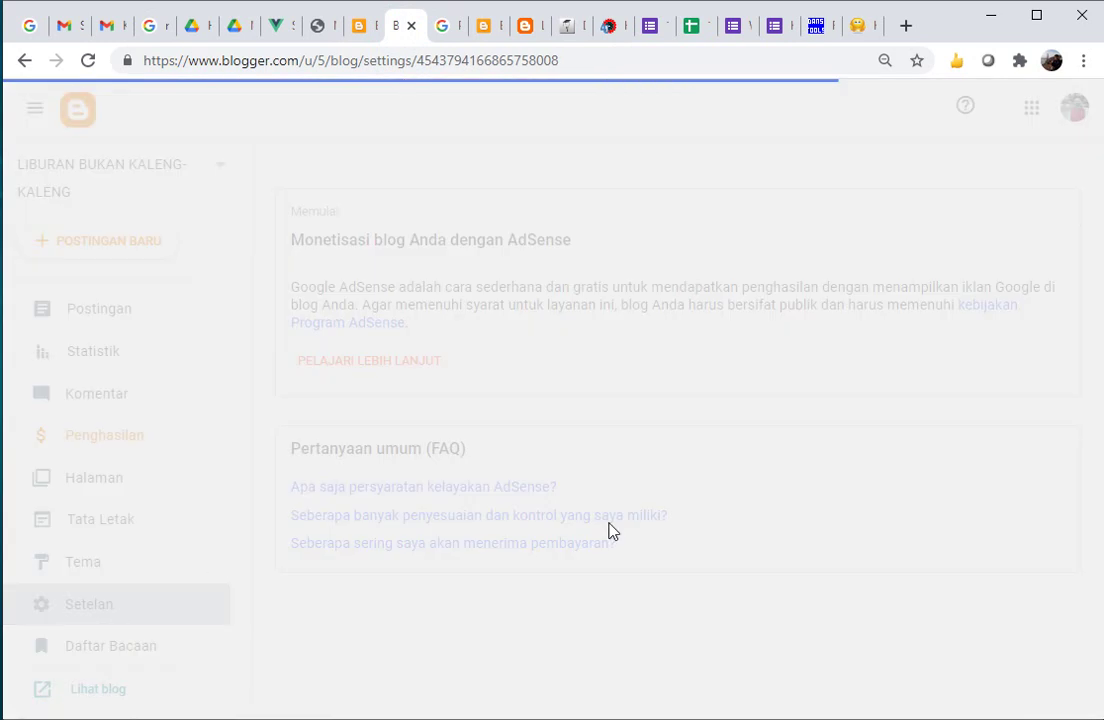
click(1092, 498)
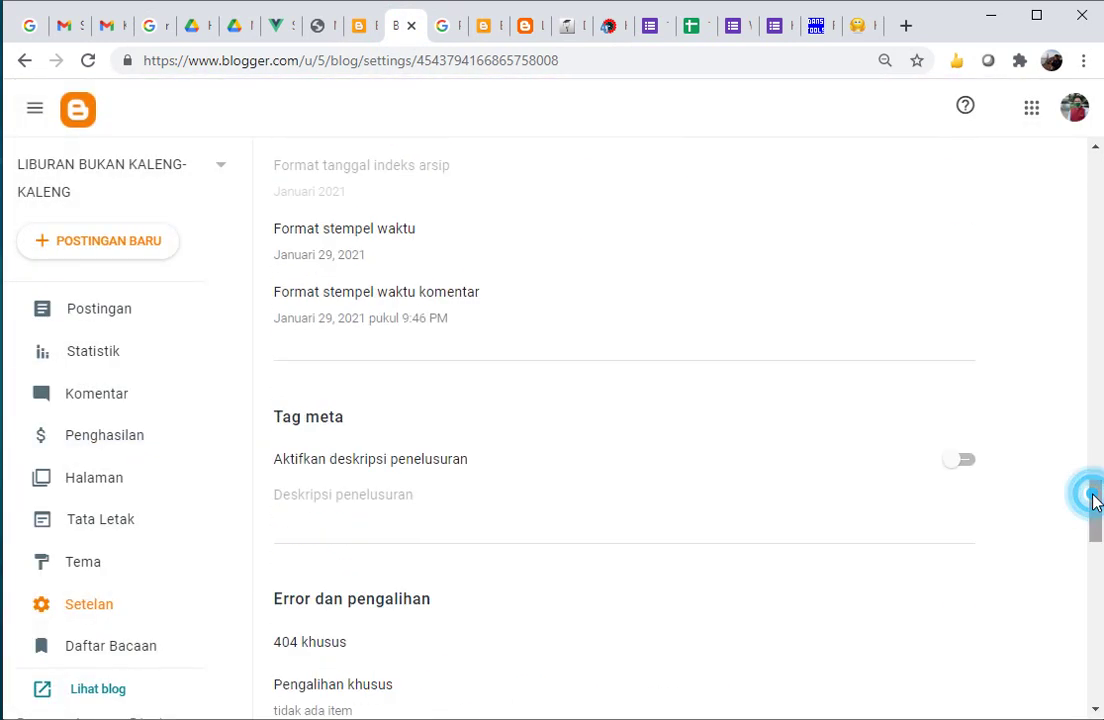
drag(1092, 493, 1097, 587)
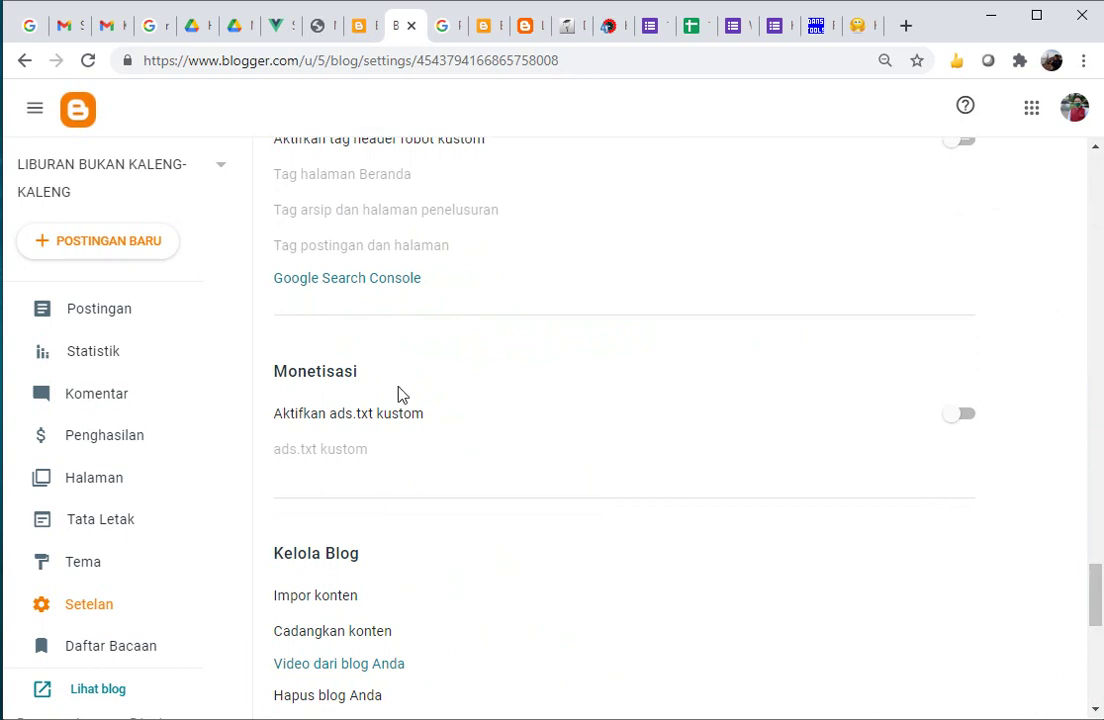
click(962, 428)
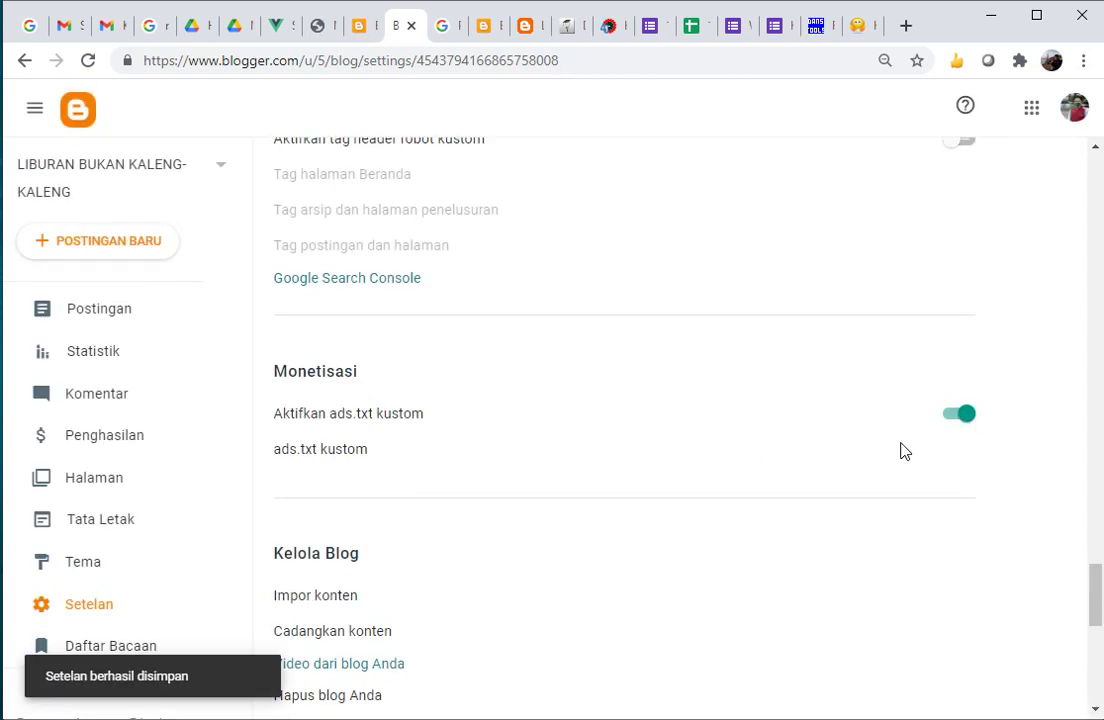
View the custom ads.txt entry dialog, close it without saving, and return to the blog's earnings page
click(366, 452)
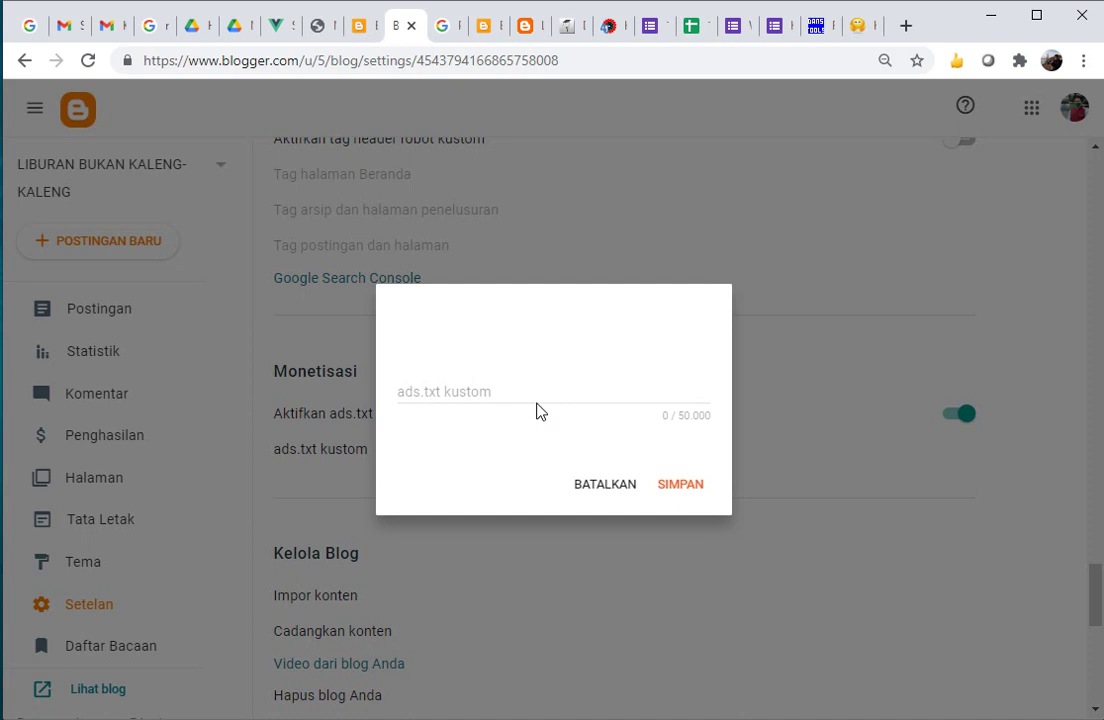
click(604, 486)
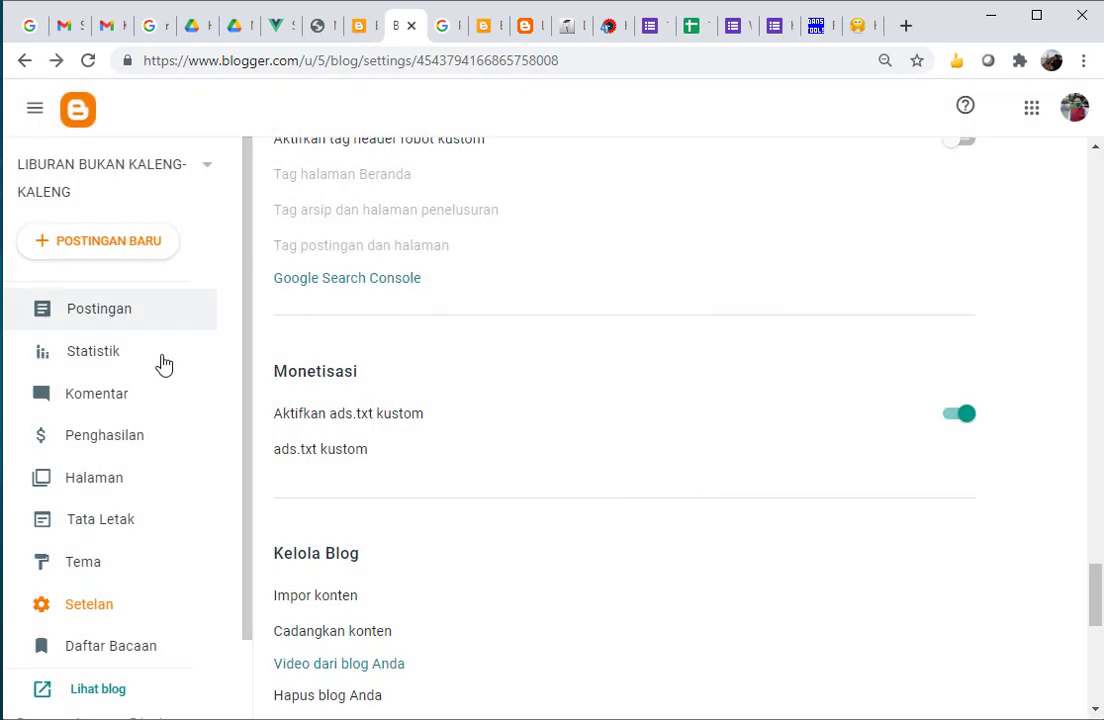
click(139, 438)
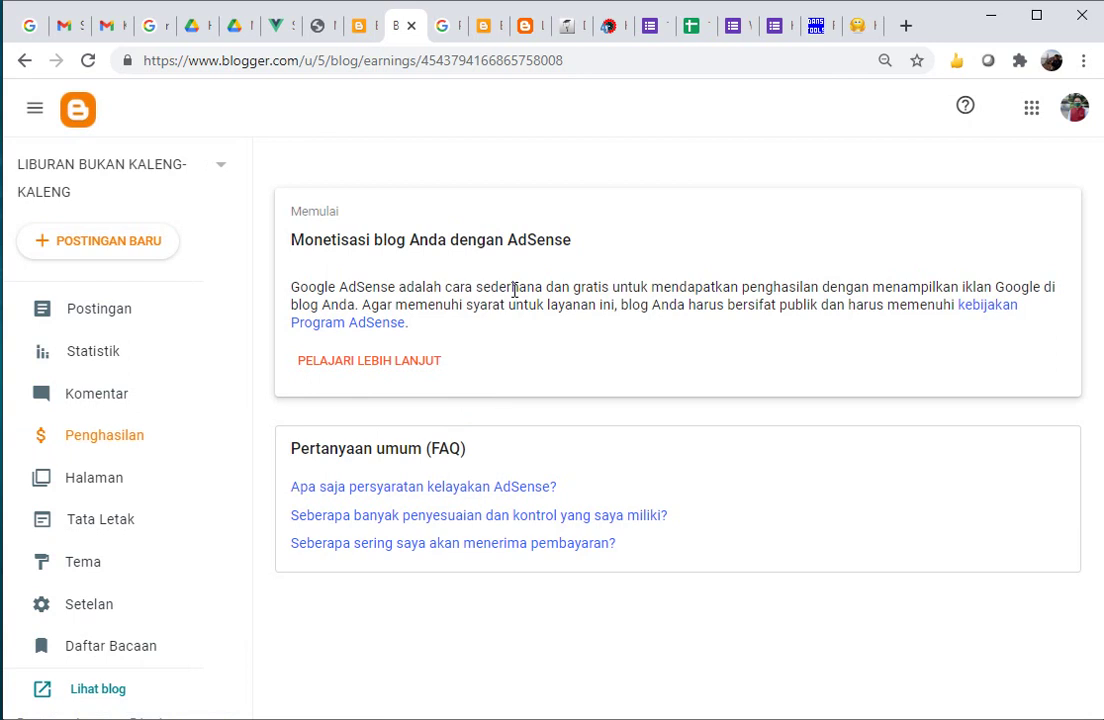
Examine the custom ads.txt monetization setting and the earnings page of the KALTIM UNTUK INDONESIA blog
click(355, 28)
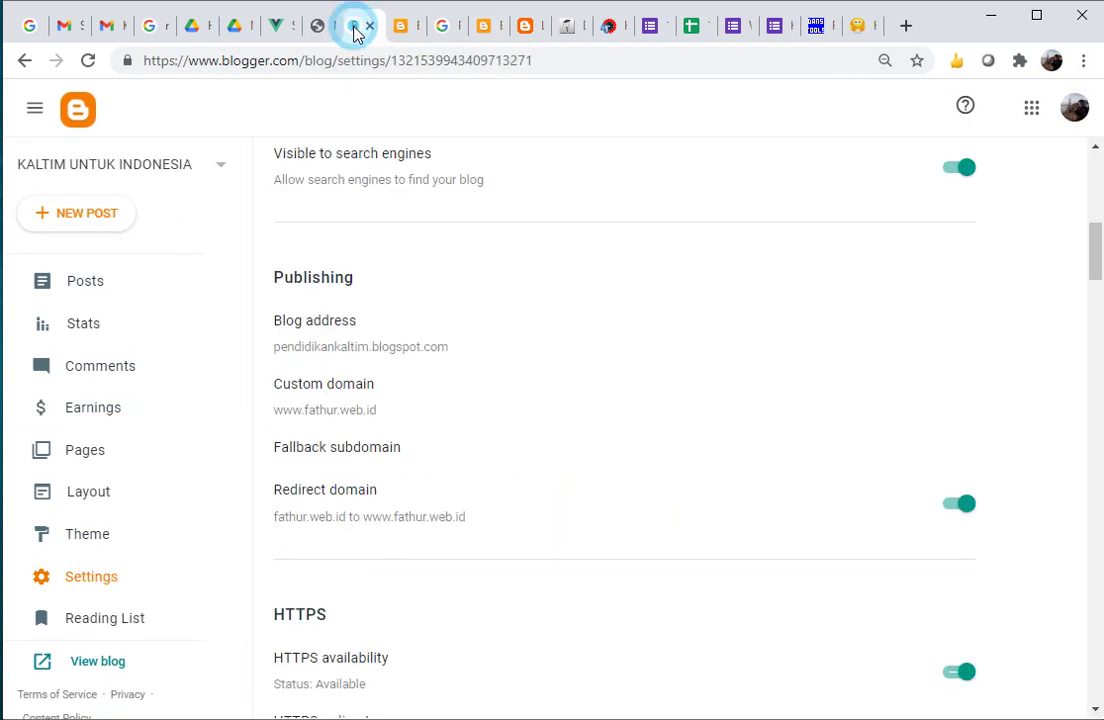
drag(1094, 275, 1099, 617)
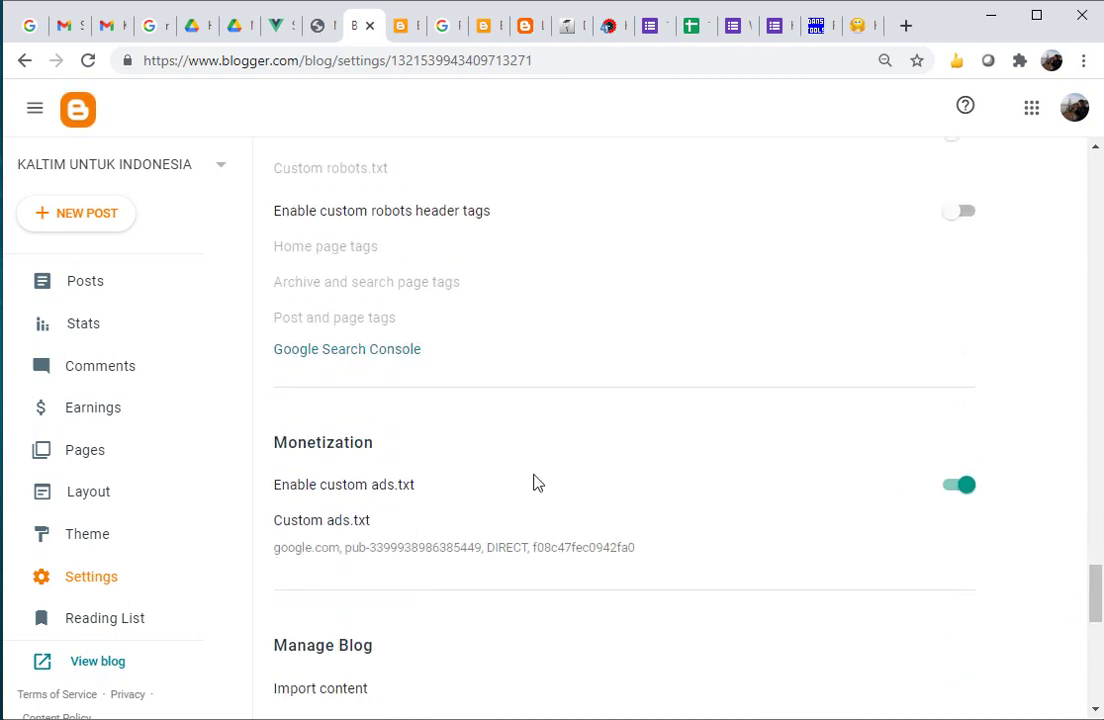
click(1094, 590)
drag(1094, 590, 1094, 572)
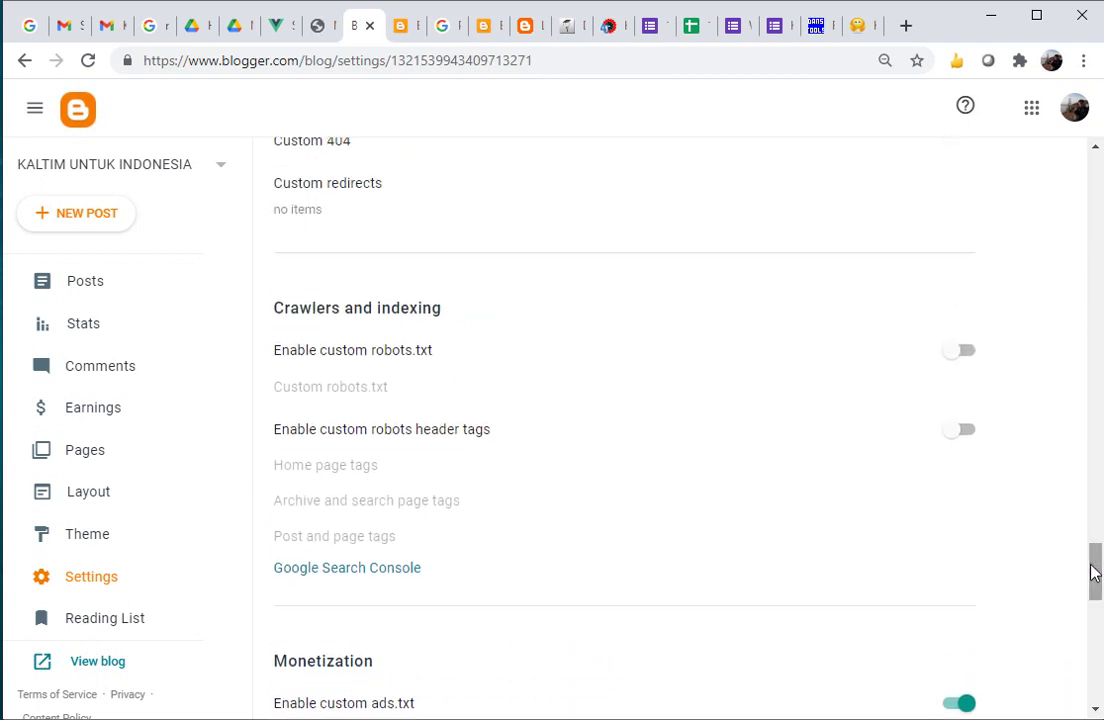
click(90, 421)
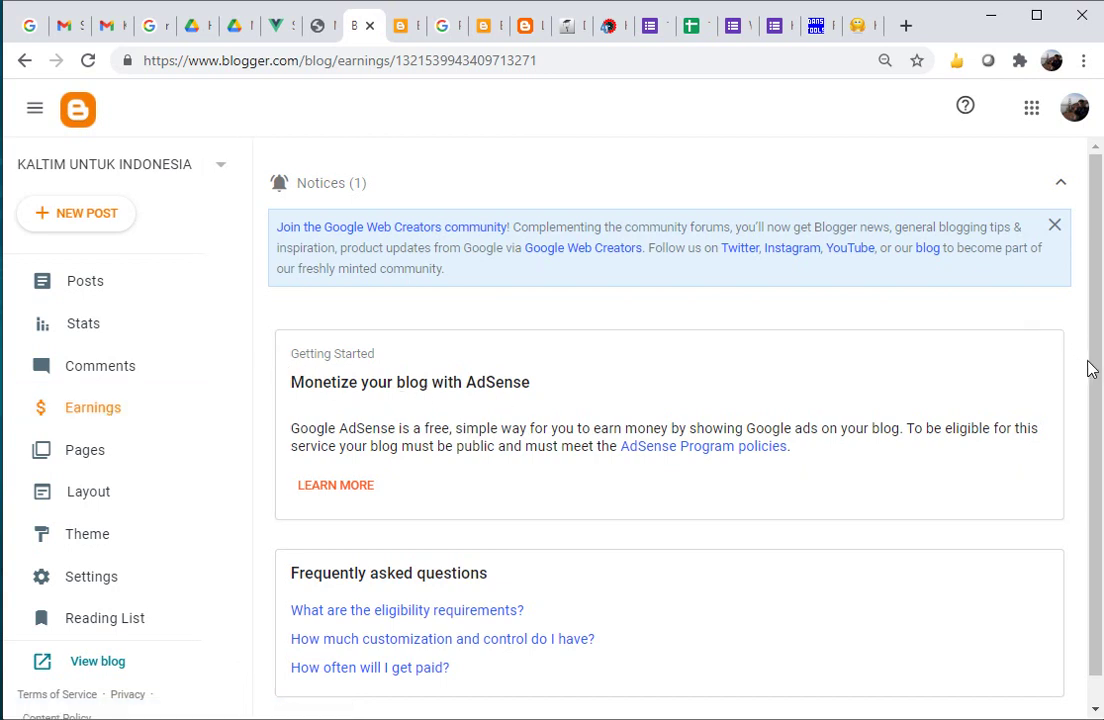
mouse_move(1092, 387)
mouse_down()
mouse_move(1090, 410)
mouse_move(1084, 352)
mouse_move(1090, 450)
mouse_move(1084, 375)
mouse_up()
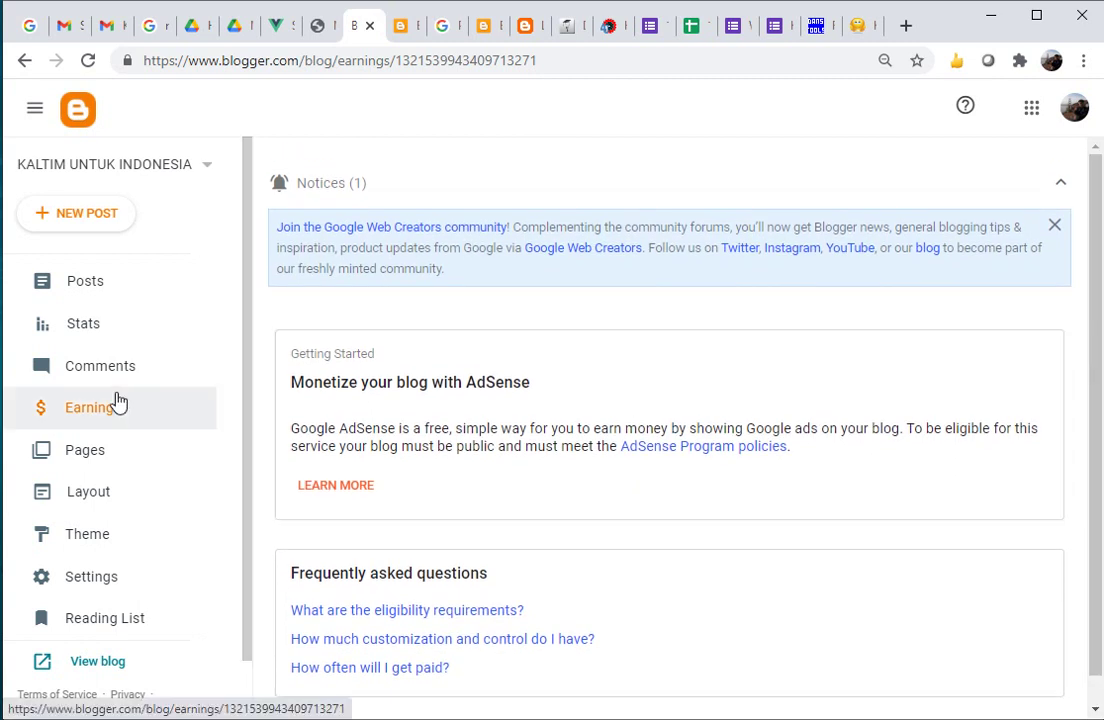
Revisit the LIBURAN BUKAN KALENG-KALENG earnings page, then switch to Gmail and reload the inbox
click(402, 26)
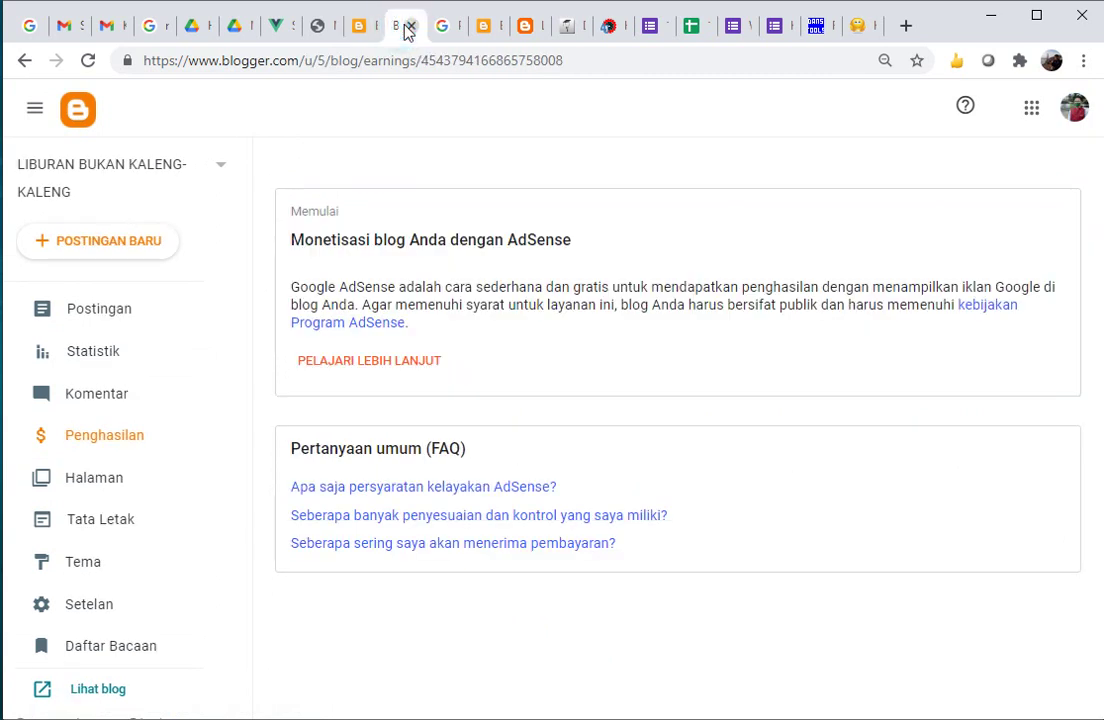
click(108, 33)
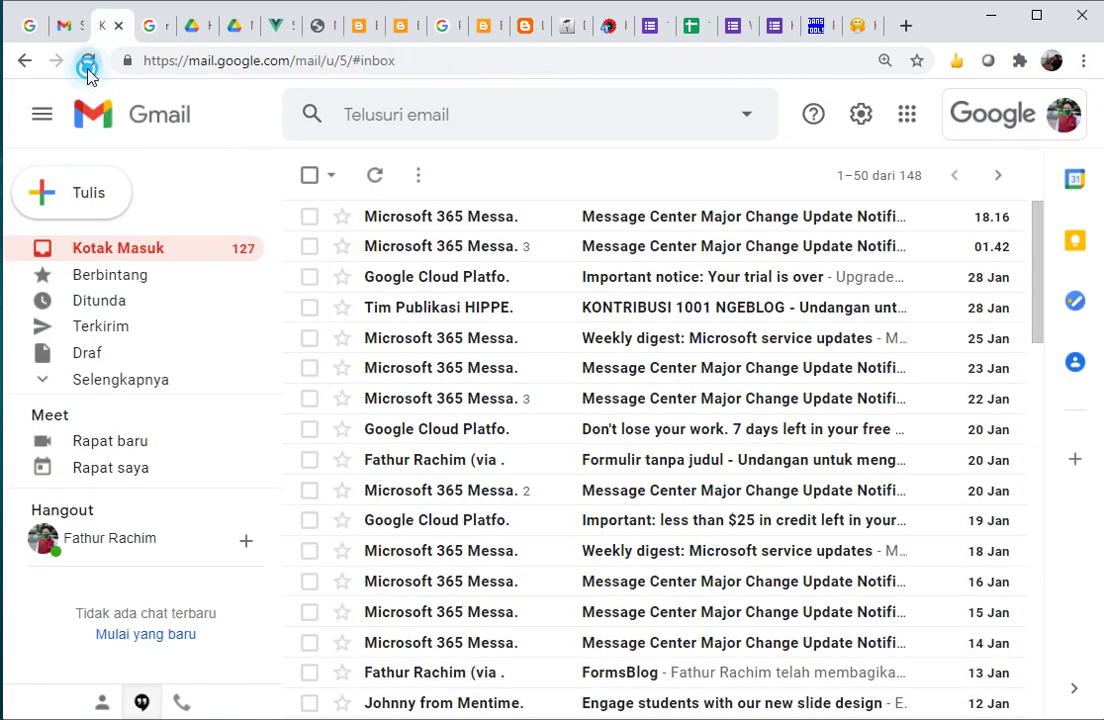
click(88, 62)
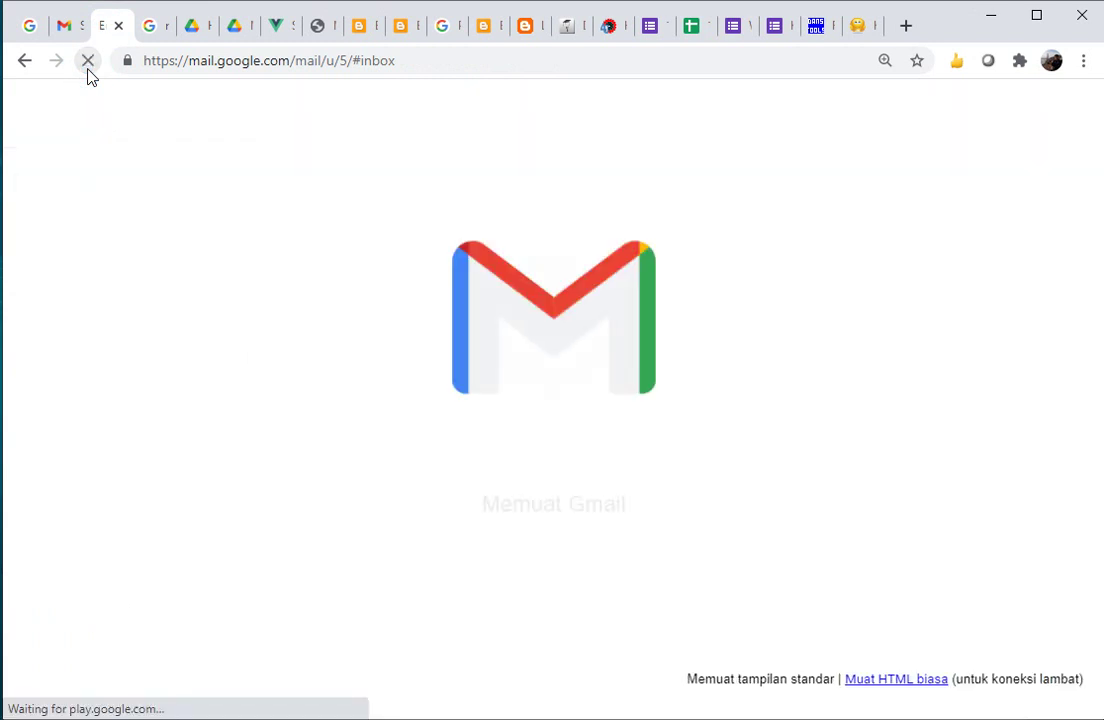